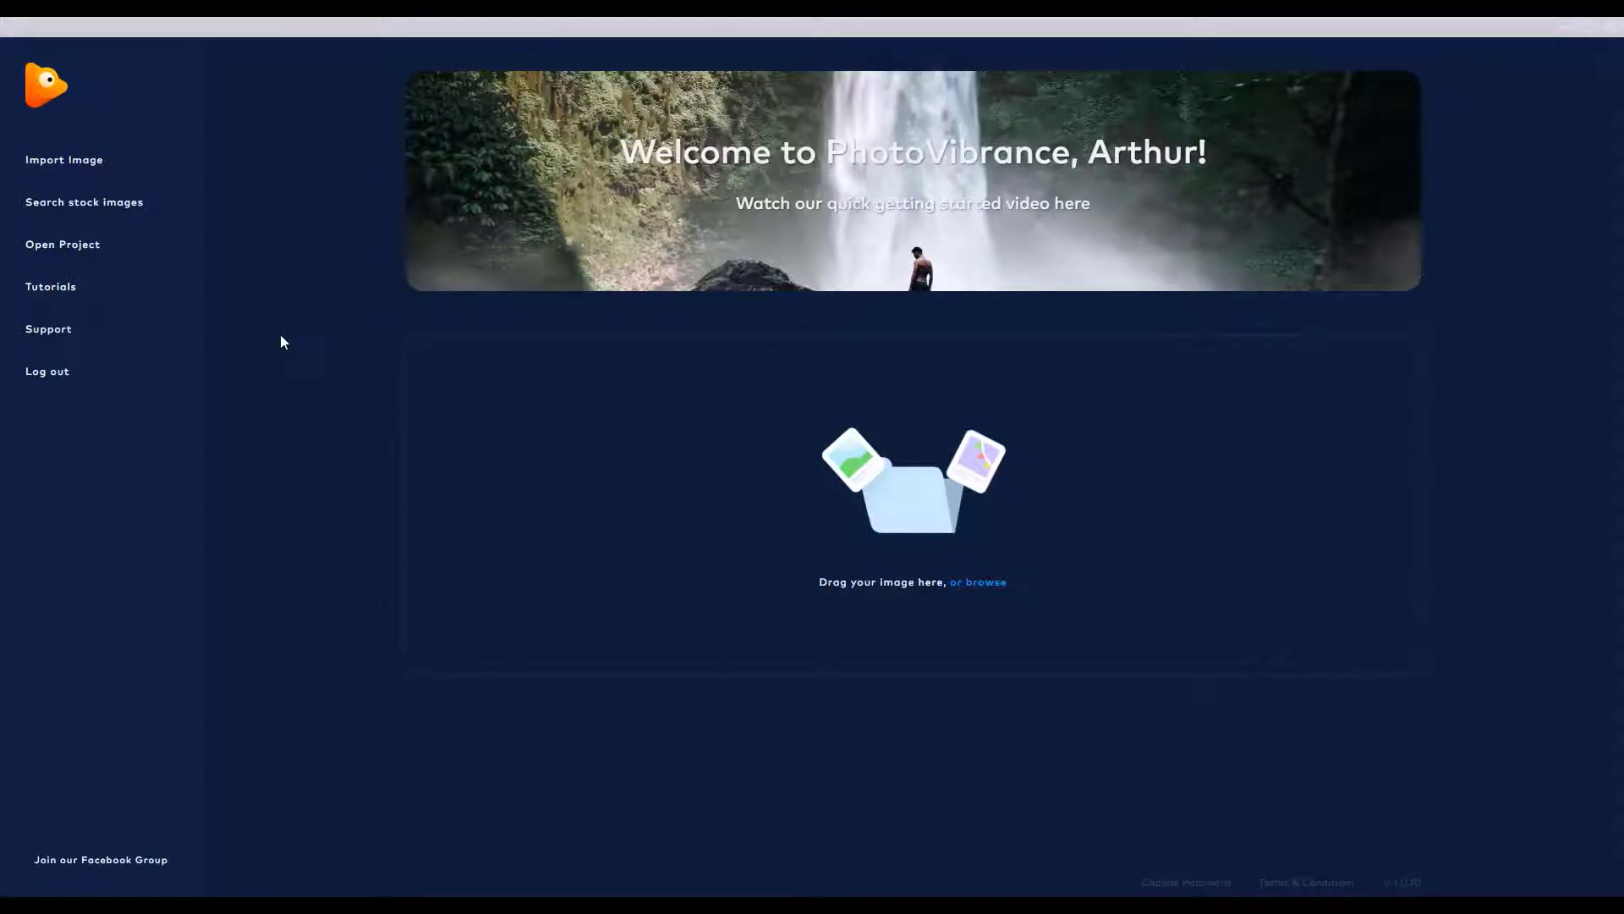
- Search Pexels stock images for 'cat'
left_click(130, 205)
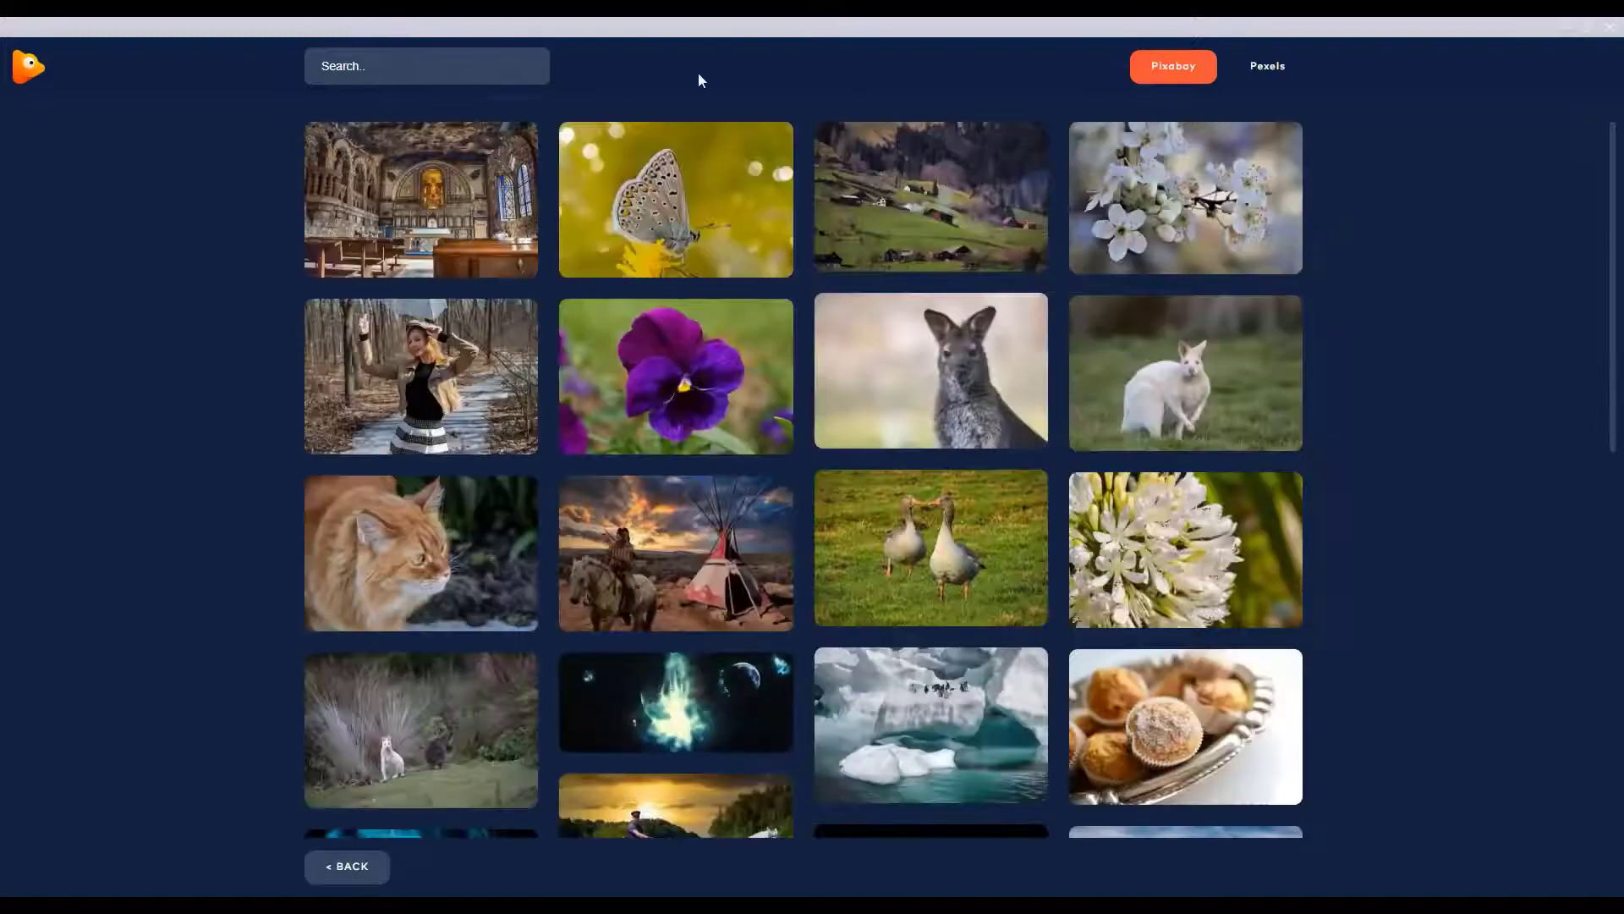
left_click(1275, 75)
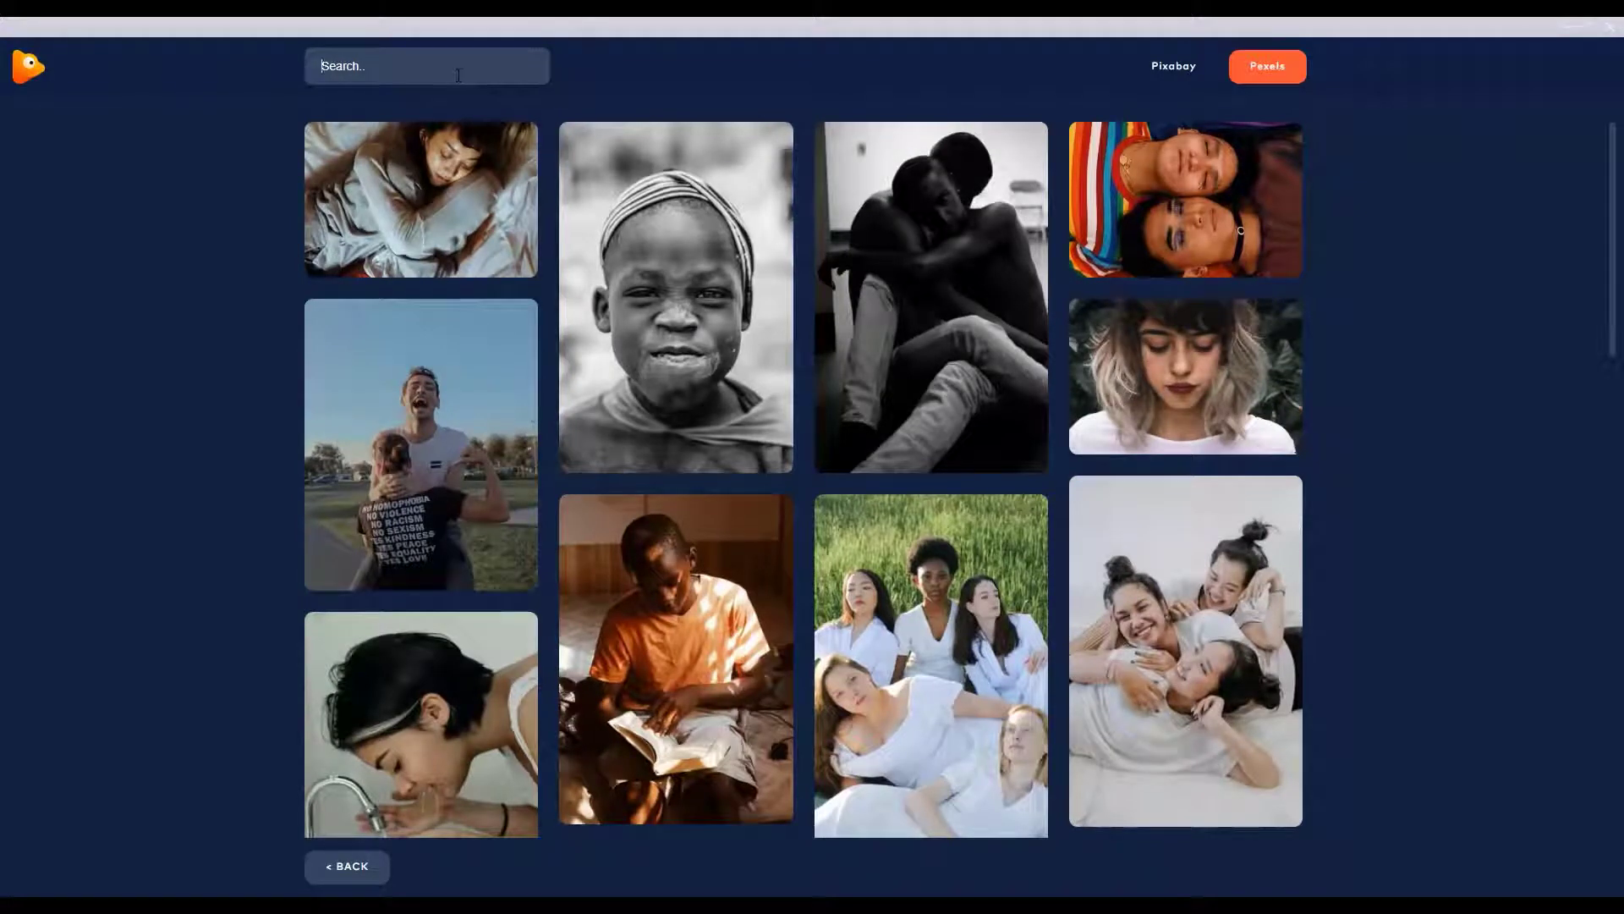
type("cat")
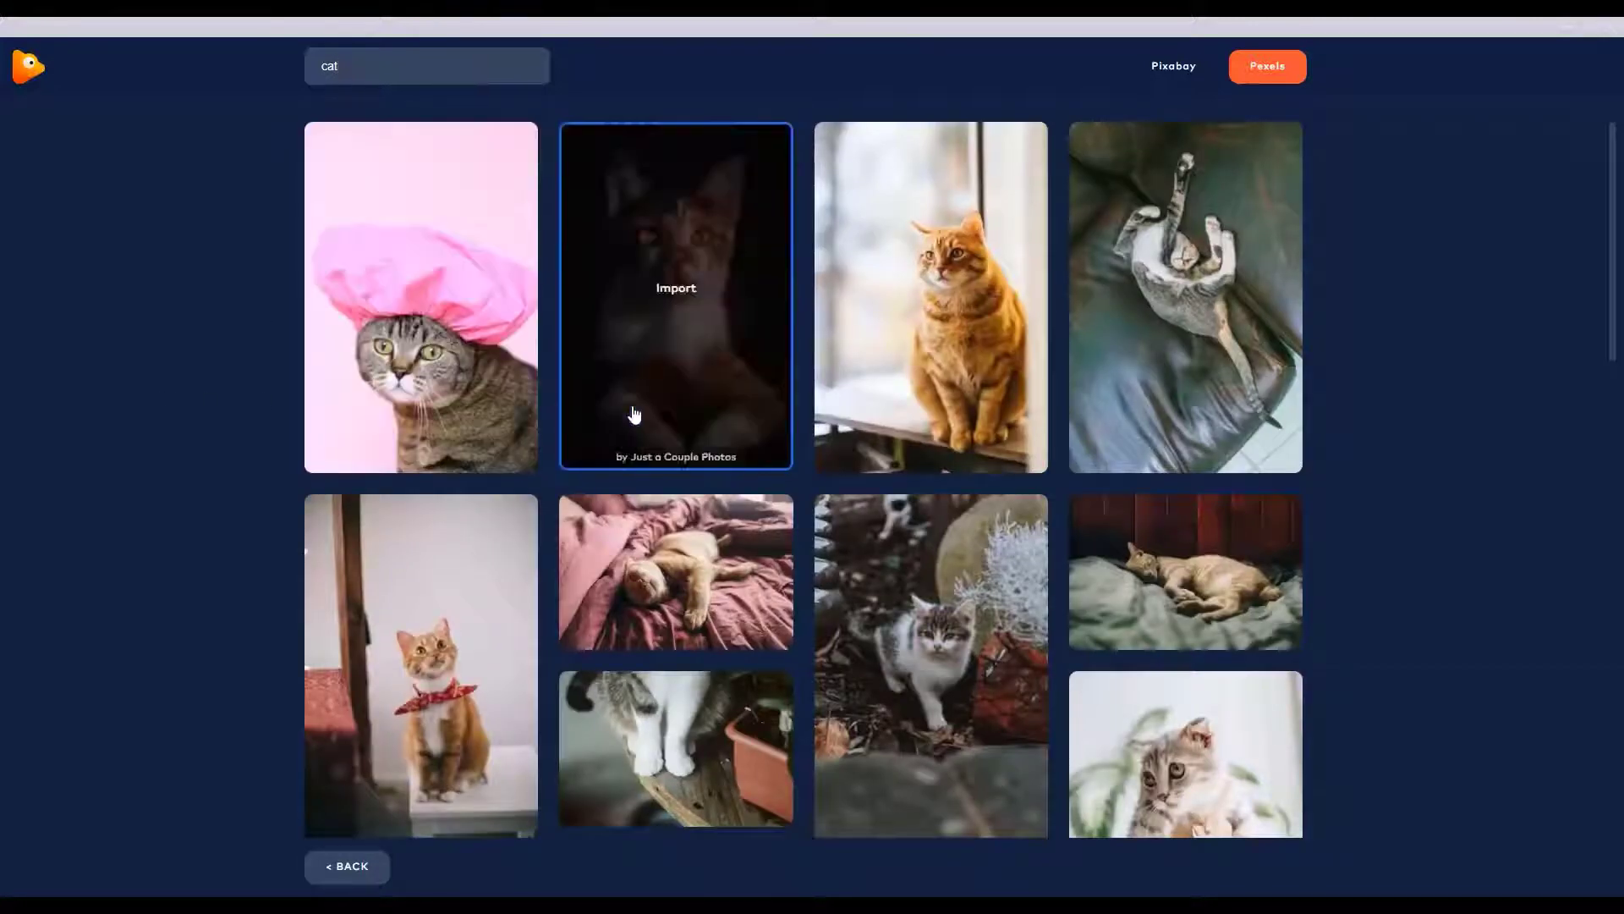
- Import the calico cat photo, crop it to a square over its face, and open the editor
left_click(730, 385)
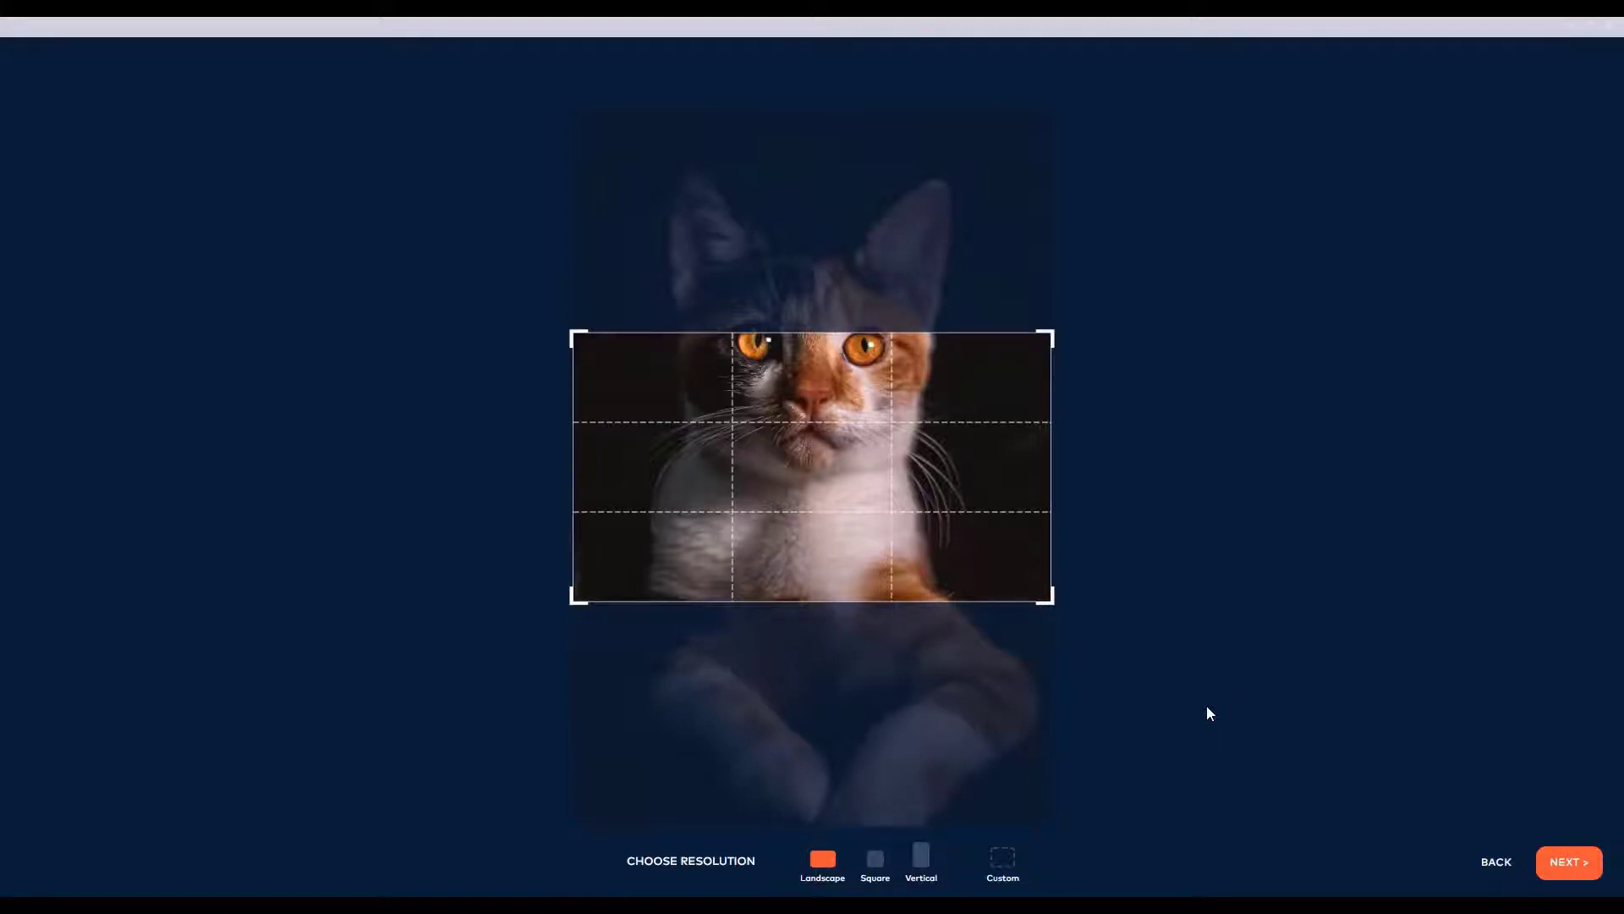
left_click(877, 870)
left_click_drag(1007, 548, 975, 454)
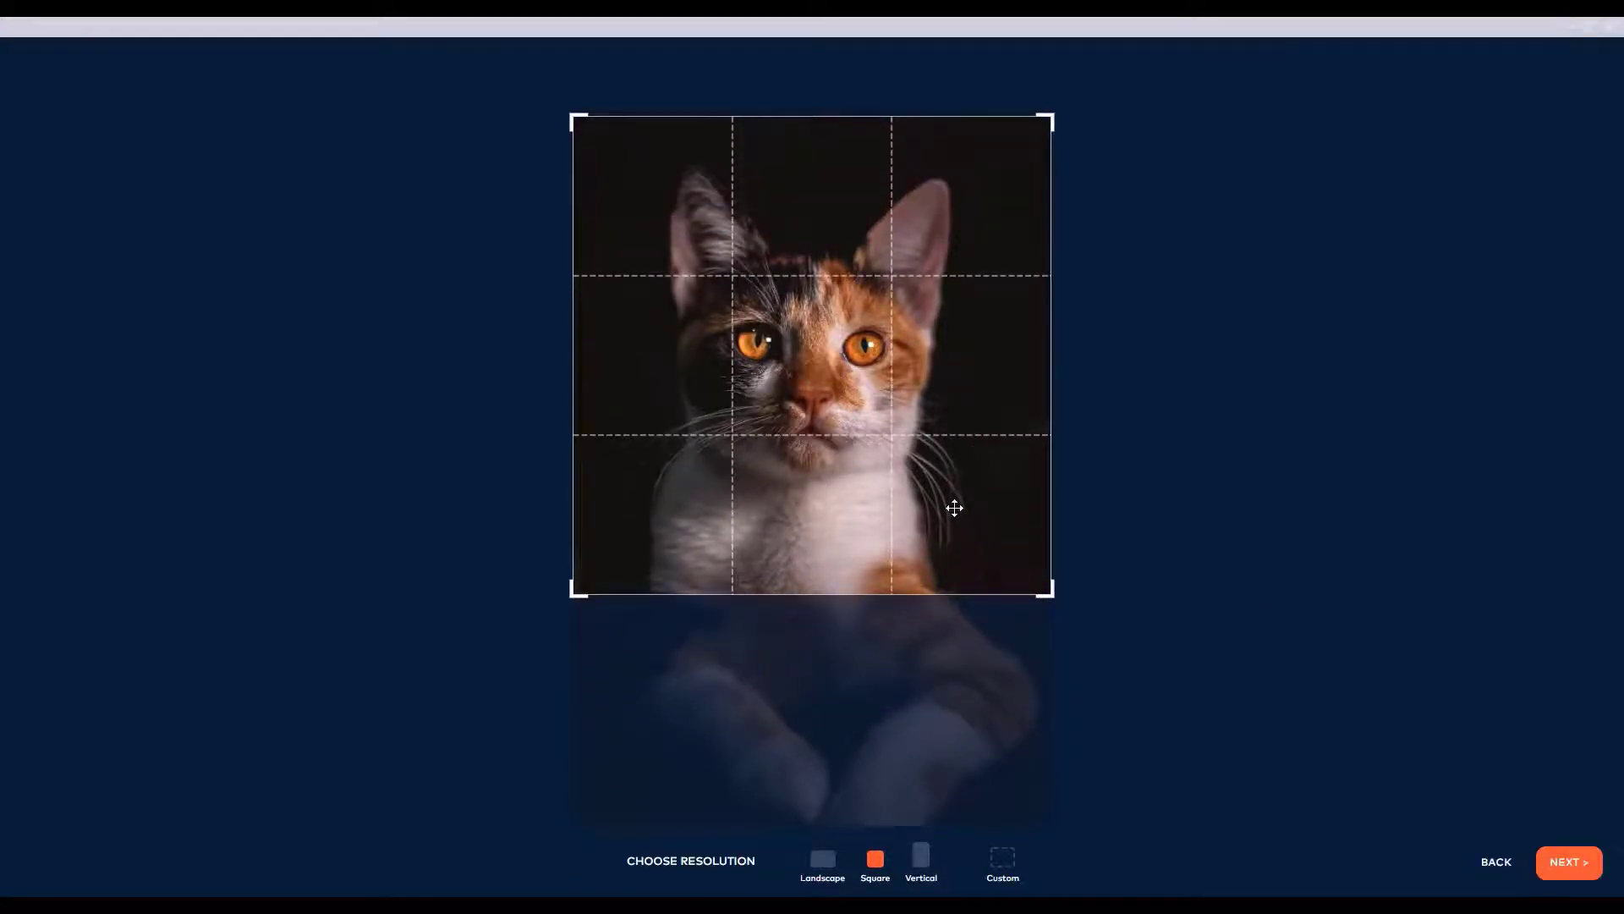
left_click_drag(949, 508, 964, 508)
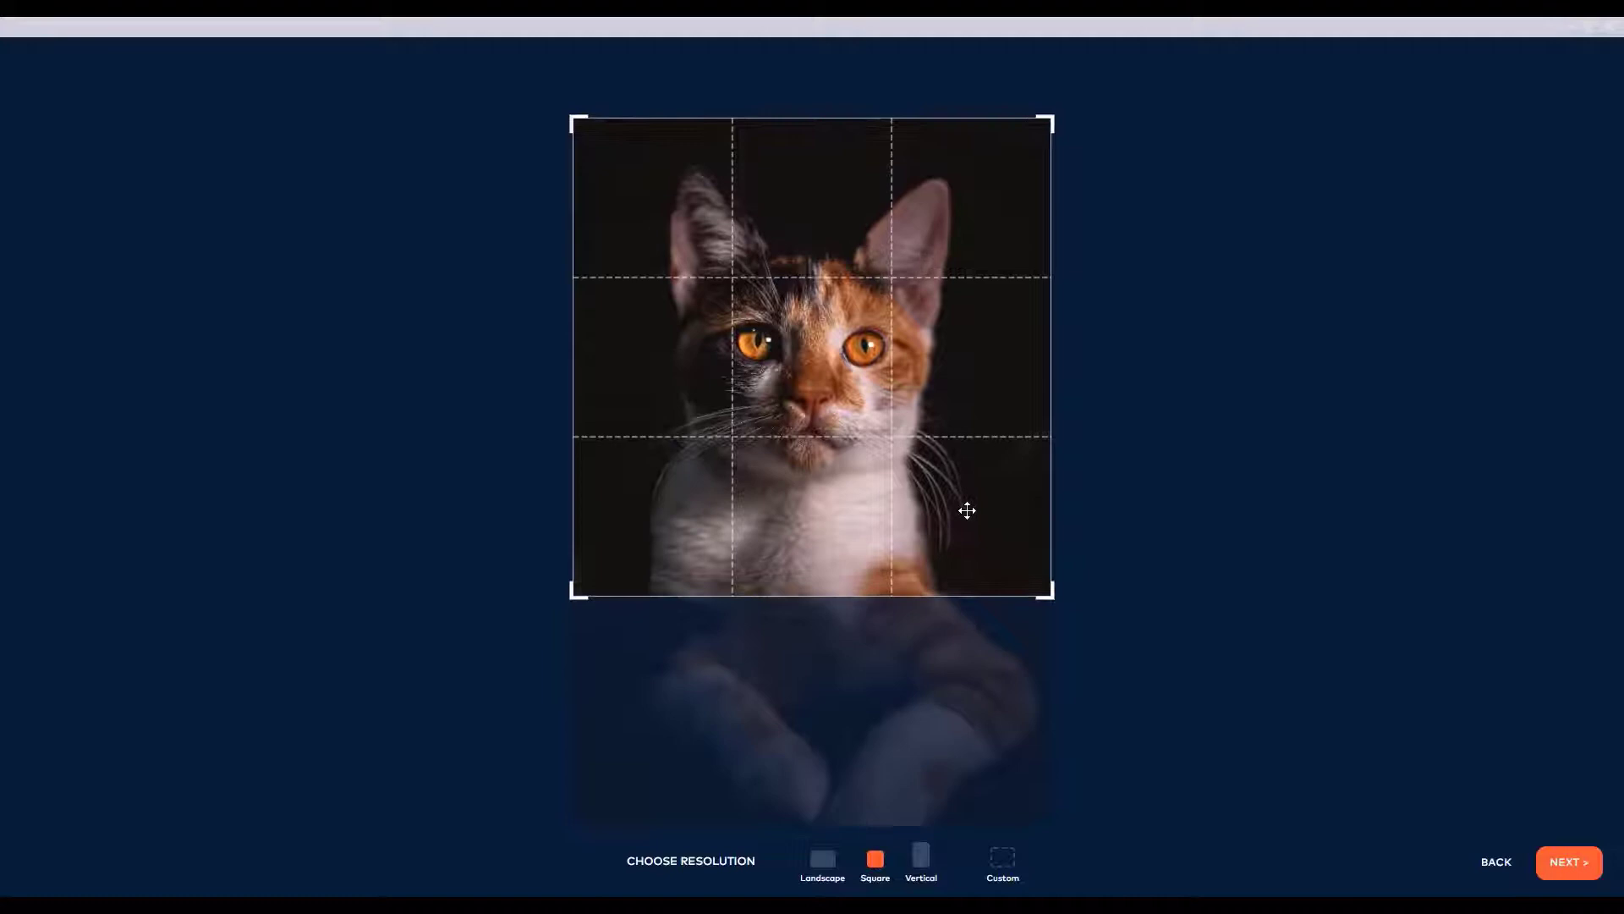
left_click(1567, 863)
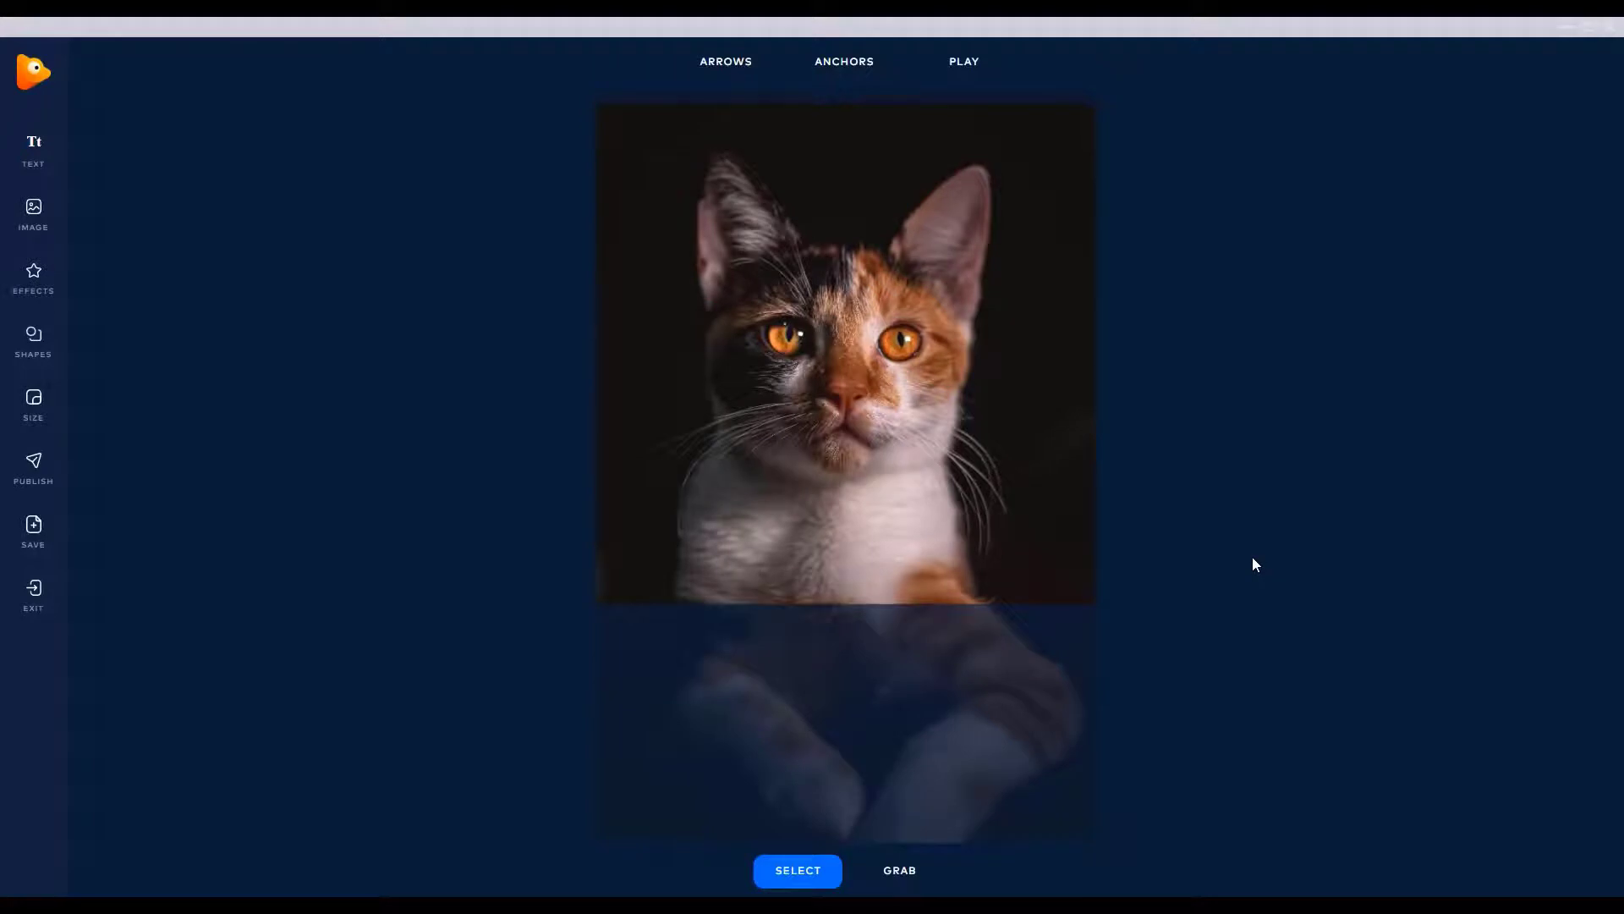
- Choose Path anchors and ring the cat's eyes with anchor dots
mouse_move(838, 65)
left_click(844, 63)
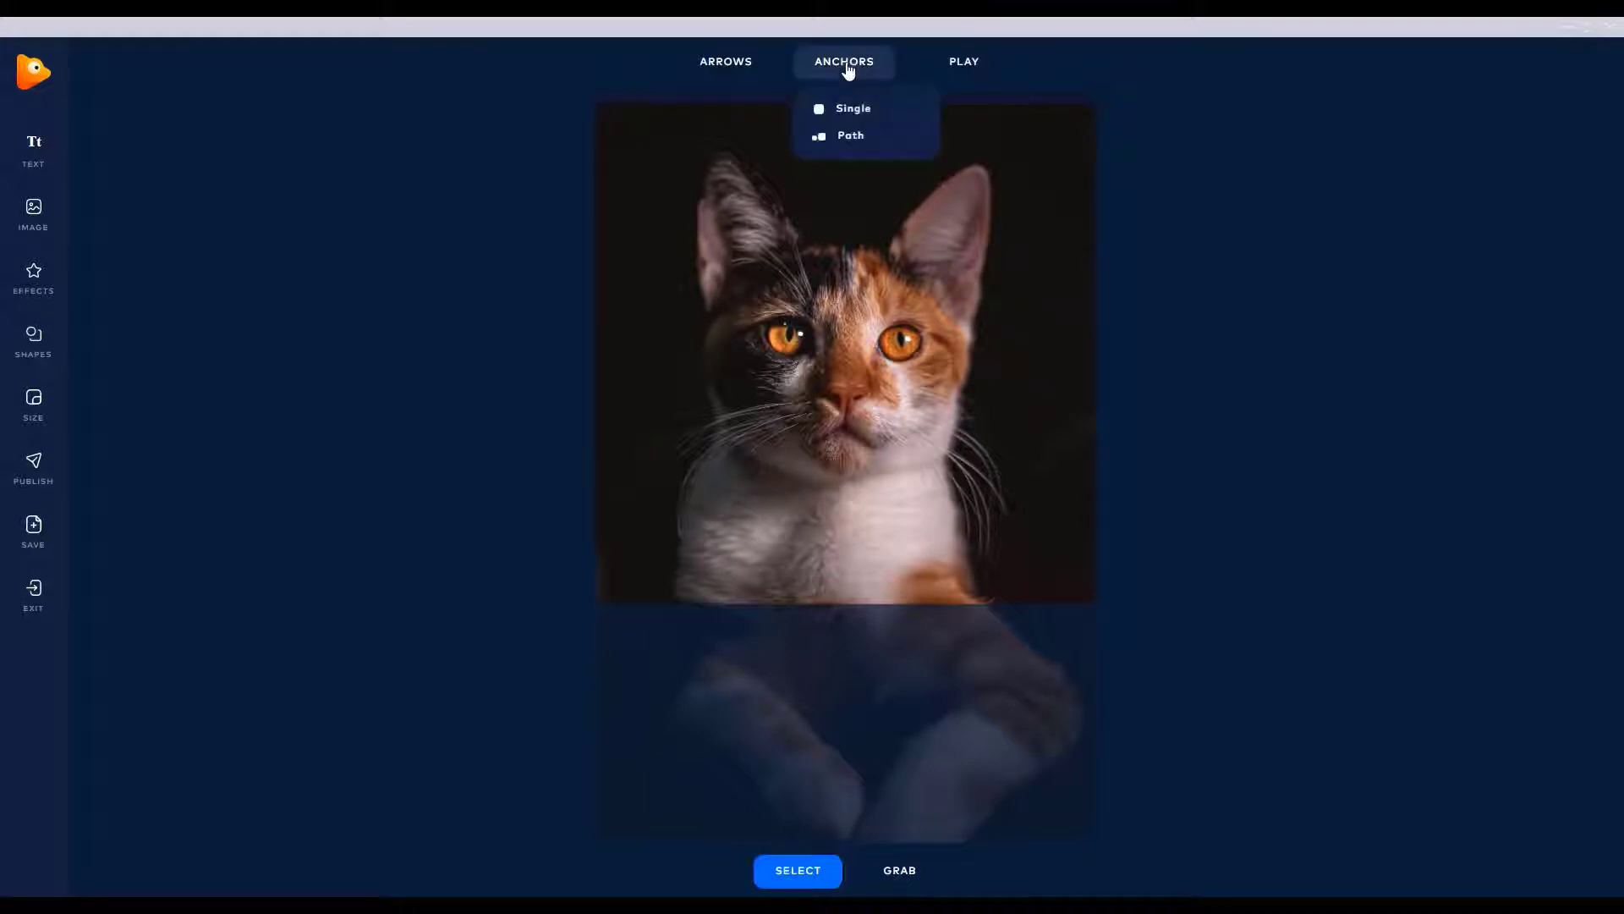
left_click(859, 137)
left_click(880, 345)
left_click(886, 320)
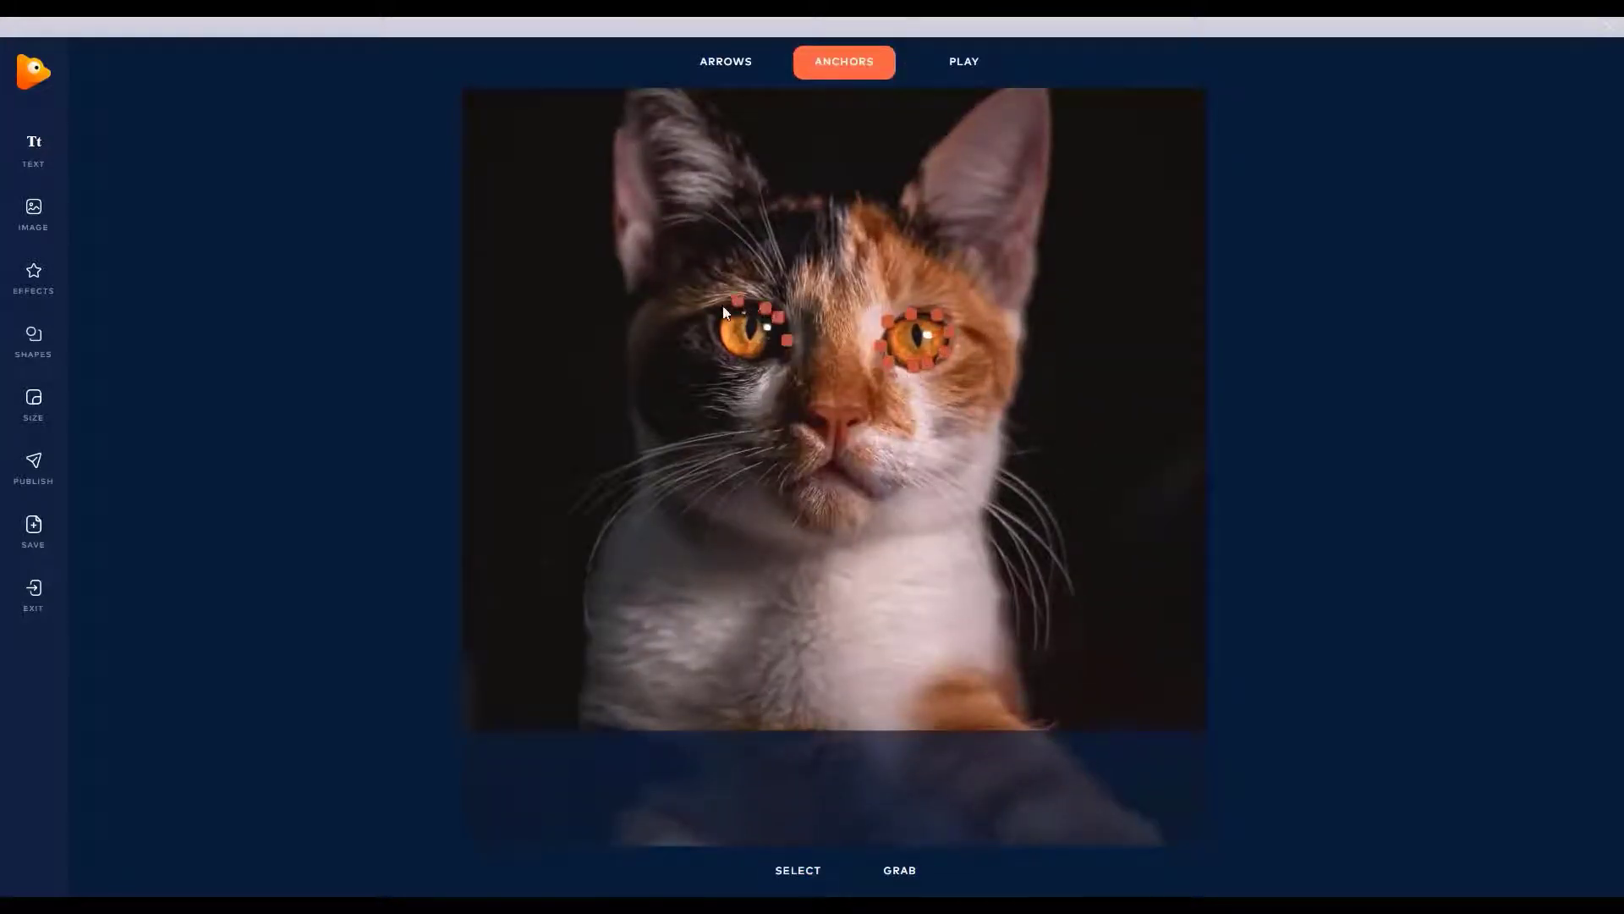
left_click(762, 362)
left_click(778, 349)
- Outline the cat's nose with anchor dots
left_click(811, 404)
left_click(832, 404)
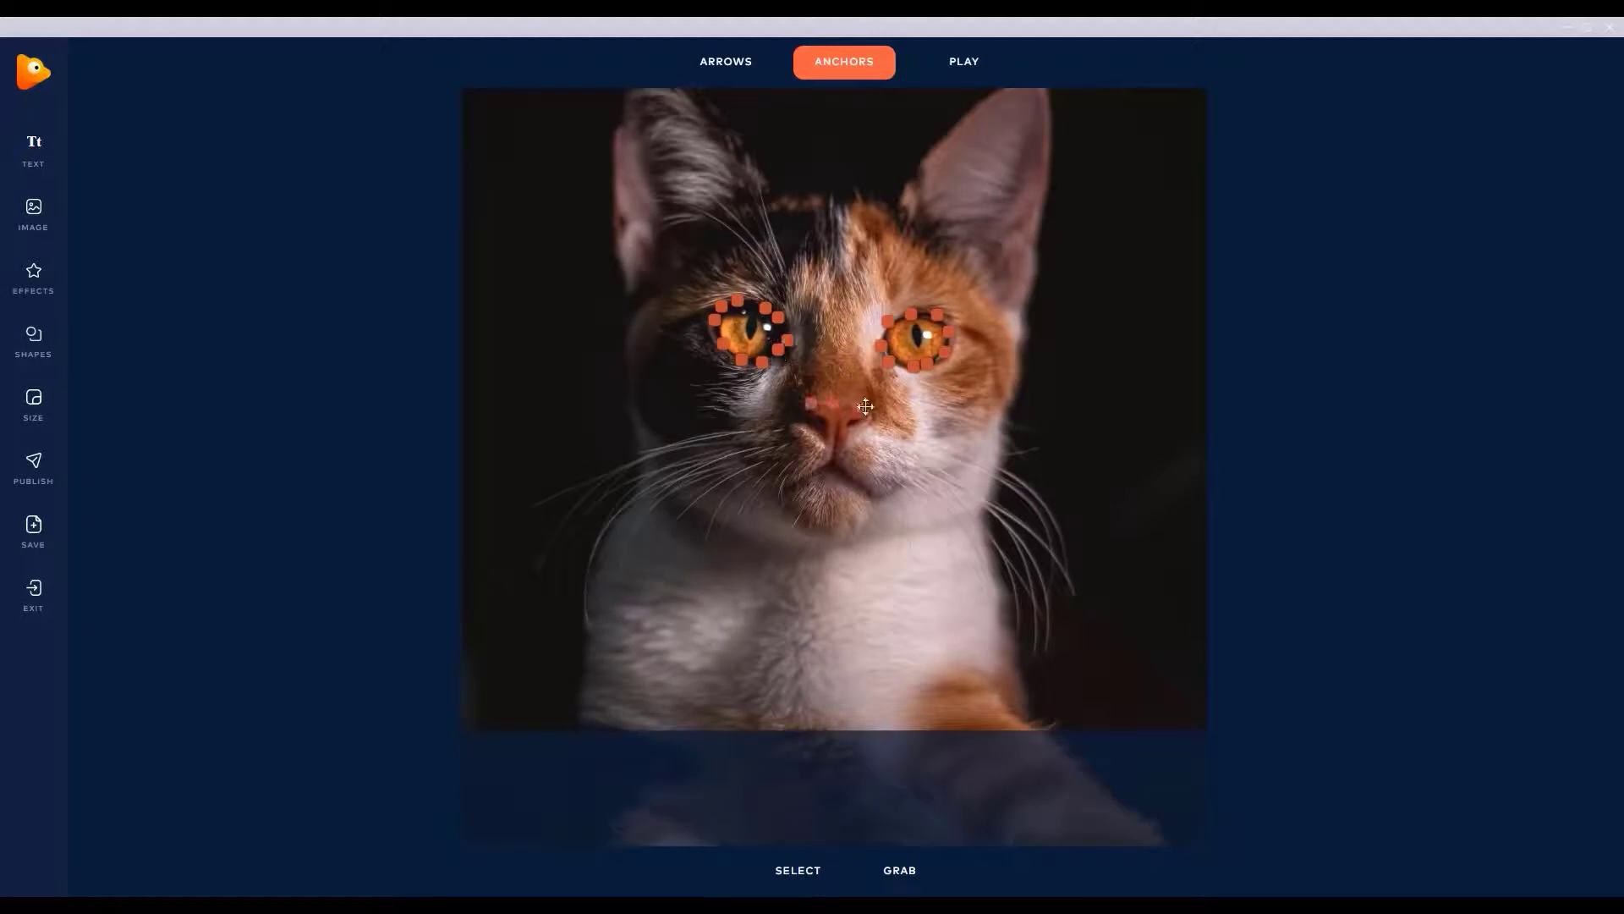
left_click(835, 455)
left_click(810, 427)
- Trace a closed anchor outline around the cat's mouth
left_click(855, 484)
left_click(889, 497)
left_click(822, 469)
left_click(811, 479)
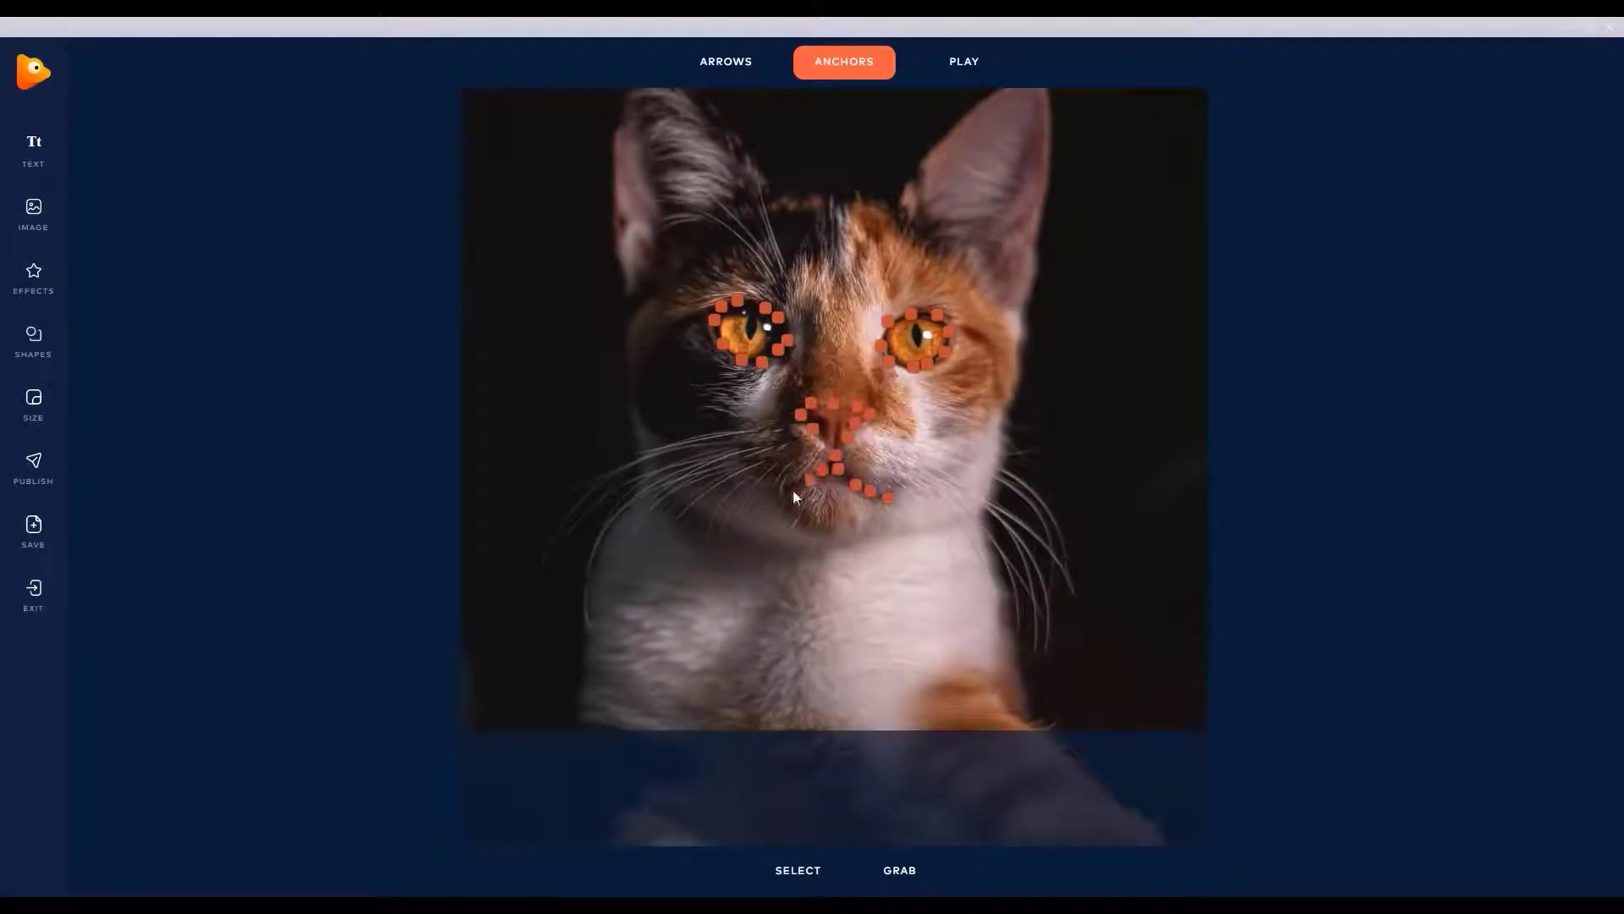
left_click(792, 489)
left_click(778, 493)
left_click(780, 511)
left_click(808, 535)
left_click(830, 534)
left_click(854, 522)
- Trace anchors along the right cheek, around the right ear tip and across the head top
left_click(877, 509)
left_click(1018, 347)
left_click(1021, 319)
left_click(1047, 99)
left_click(997, 88)
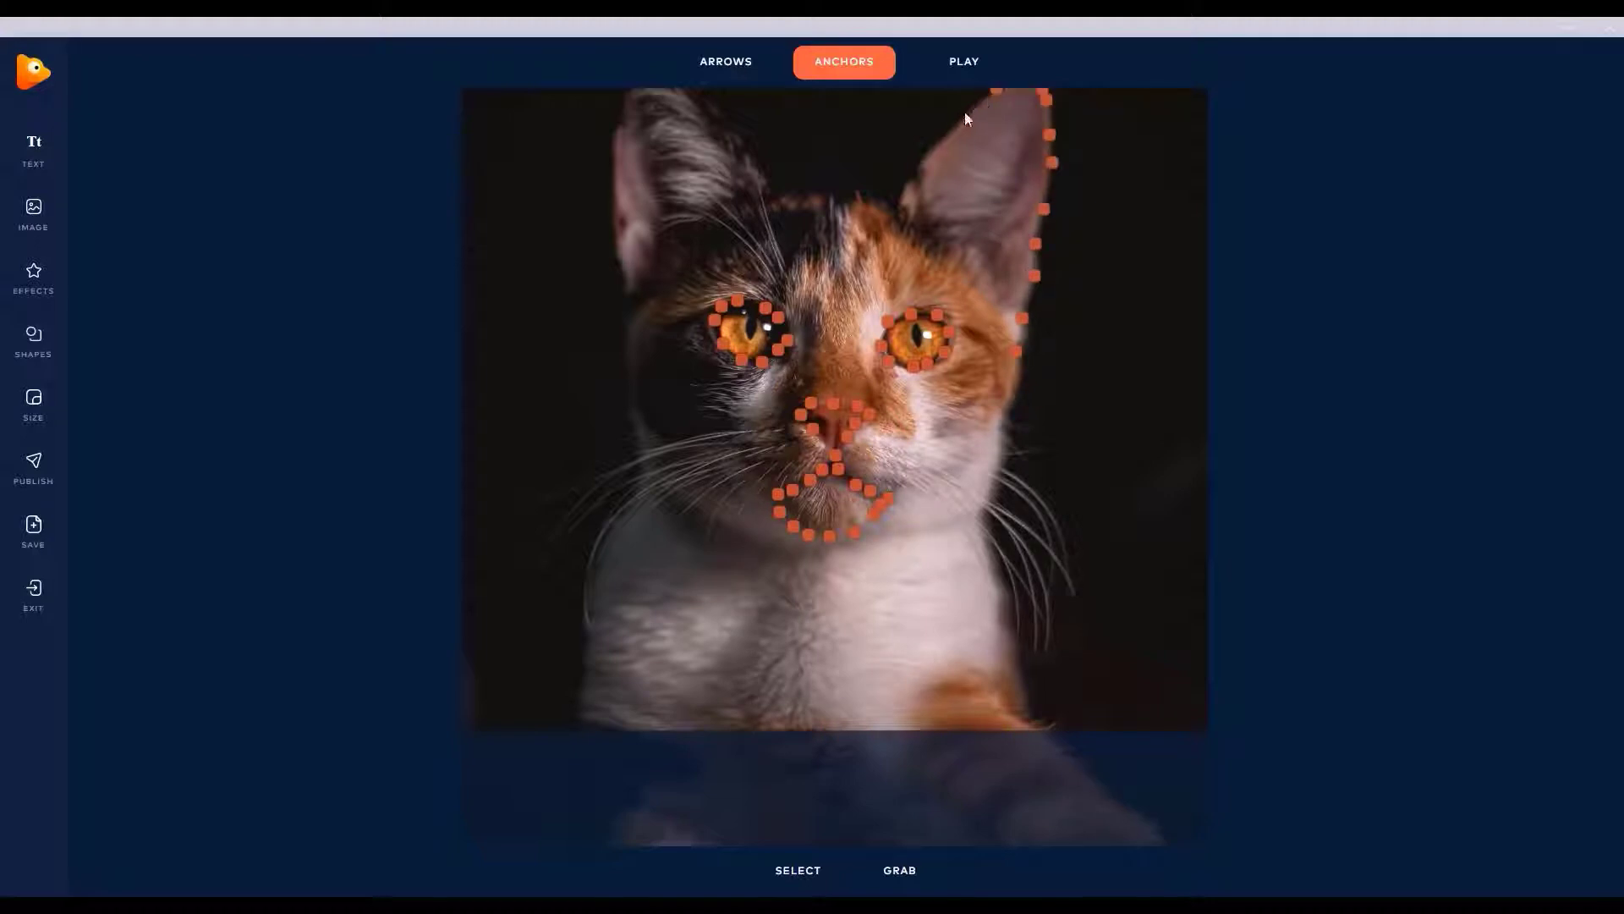
left_click(888, 202)
left_click(867, 199)
left_click(834, 192)
left_click(798, 192)
left_click(773, 178)
left_click(759, 160)
left_click(736, 135)
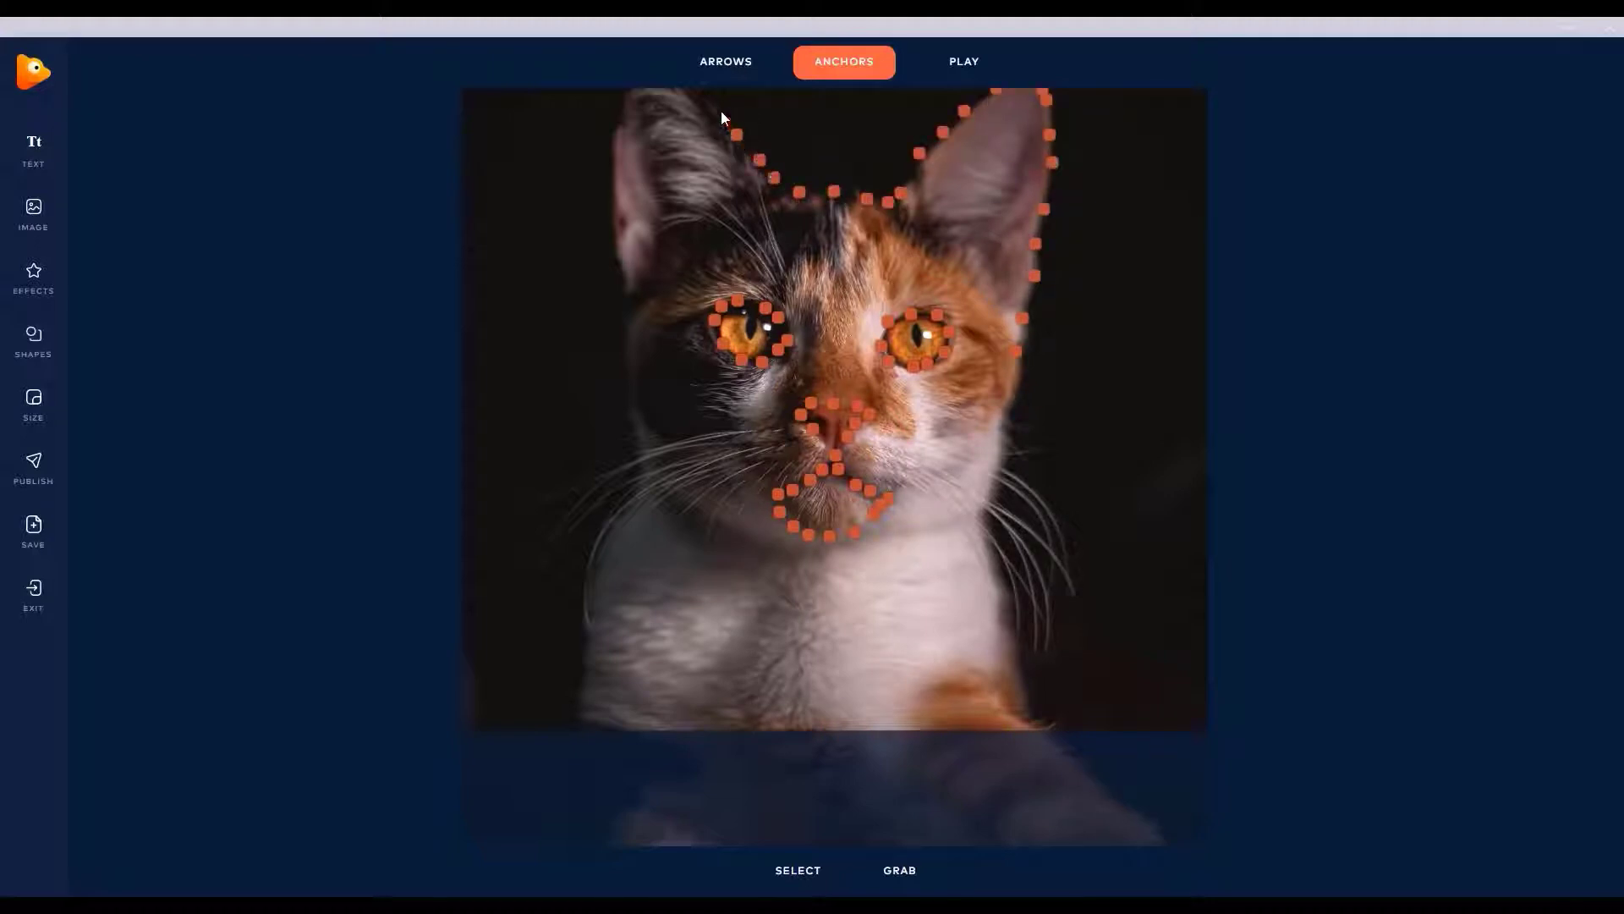
- Trace anchors down the left ear's edge and both sides of the cat's body
left_click(618, 132)
left_click(616, 155)
left_click(613, 183)
left_click(614, 212)
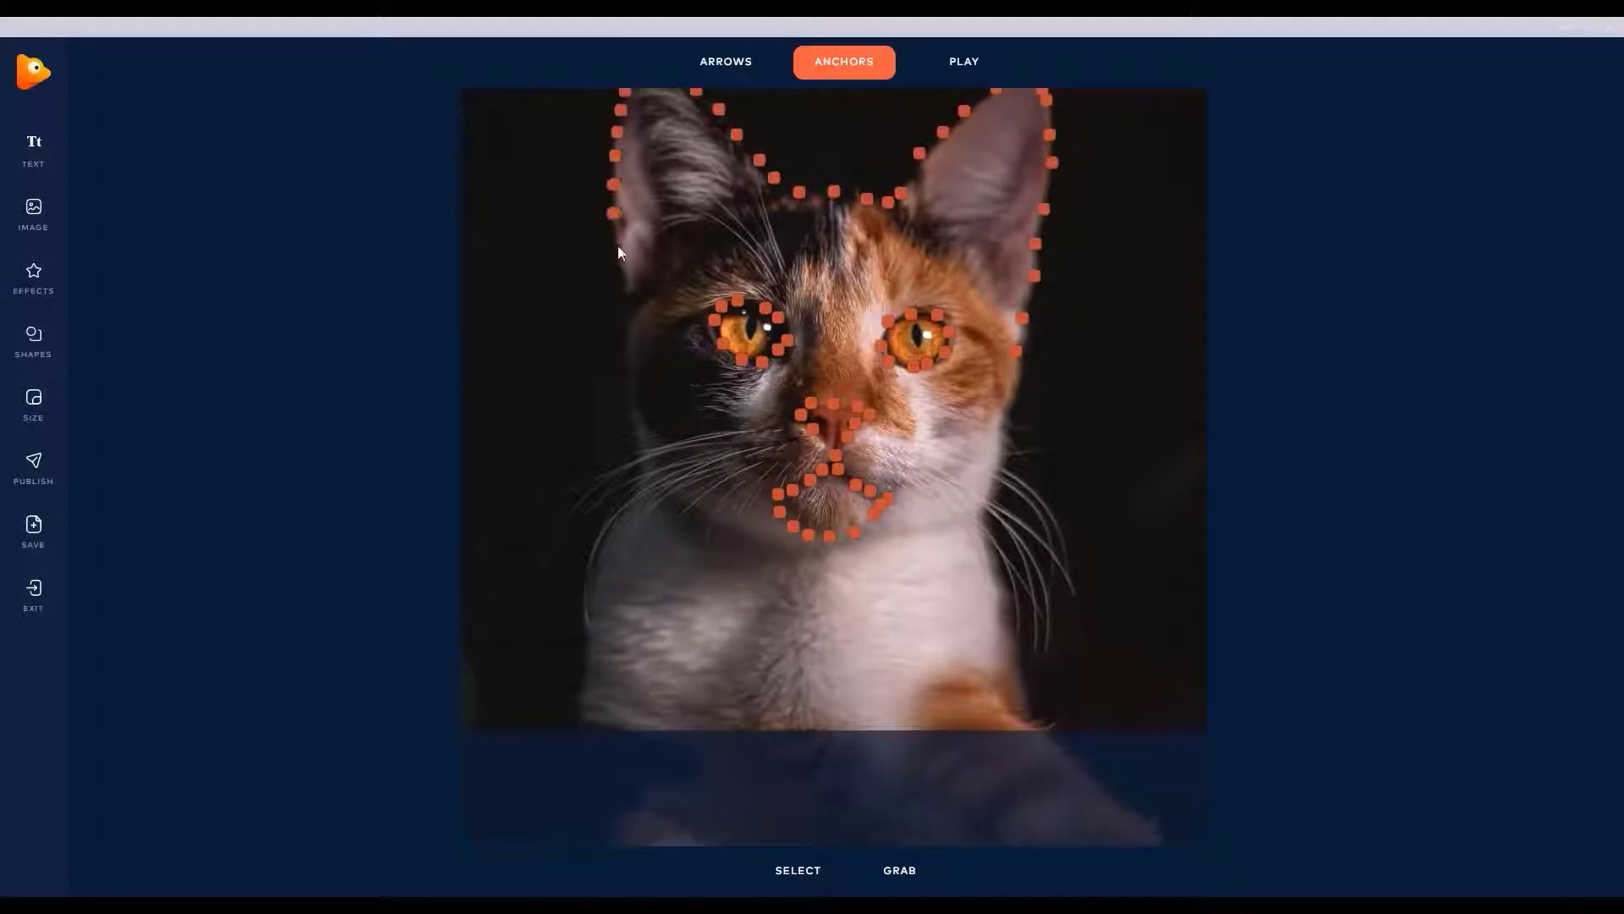
left_click(591, 613)
left_click(580, 659)
left_click(580, 688)
left_click(573, 723)
left_click(980, 525)
left_click(995, 582)
left_click(1001, 628)
left_click(1019, 708)
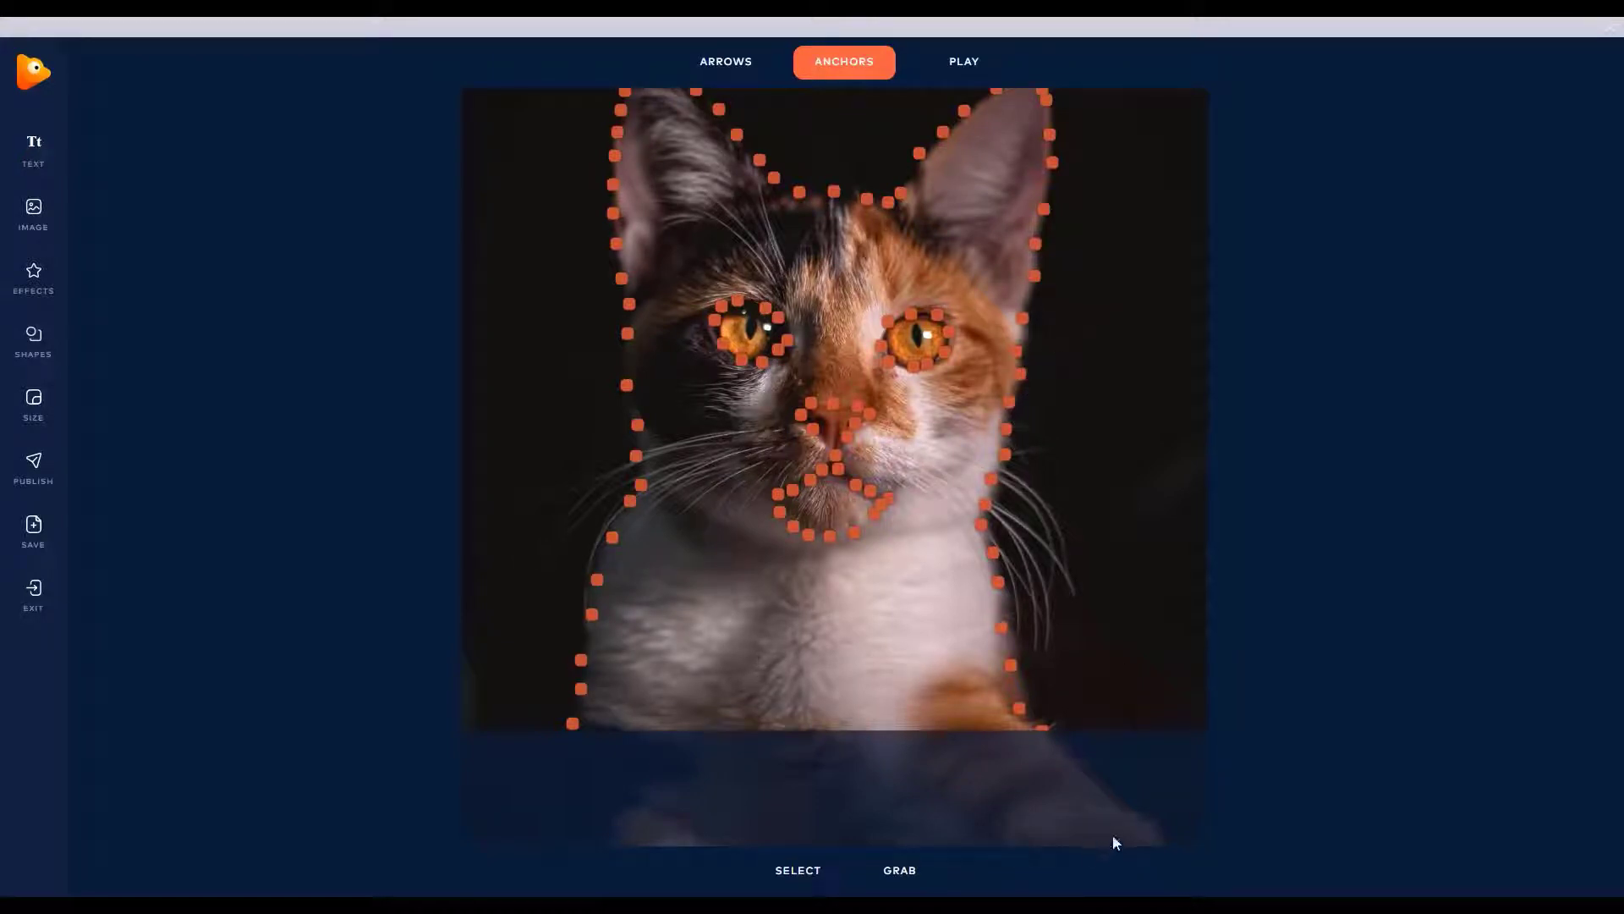
- Shift the image down with GRAB, then pin Single anchors at the ear tips
left_click(899, 870)
left_click_drag(1088, 449, 1085, 523)
left_click(844, 61)
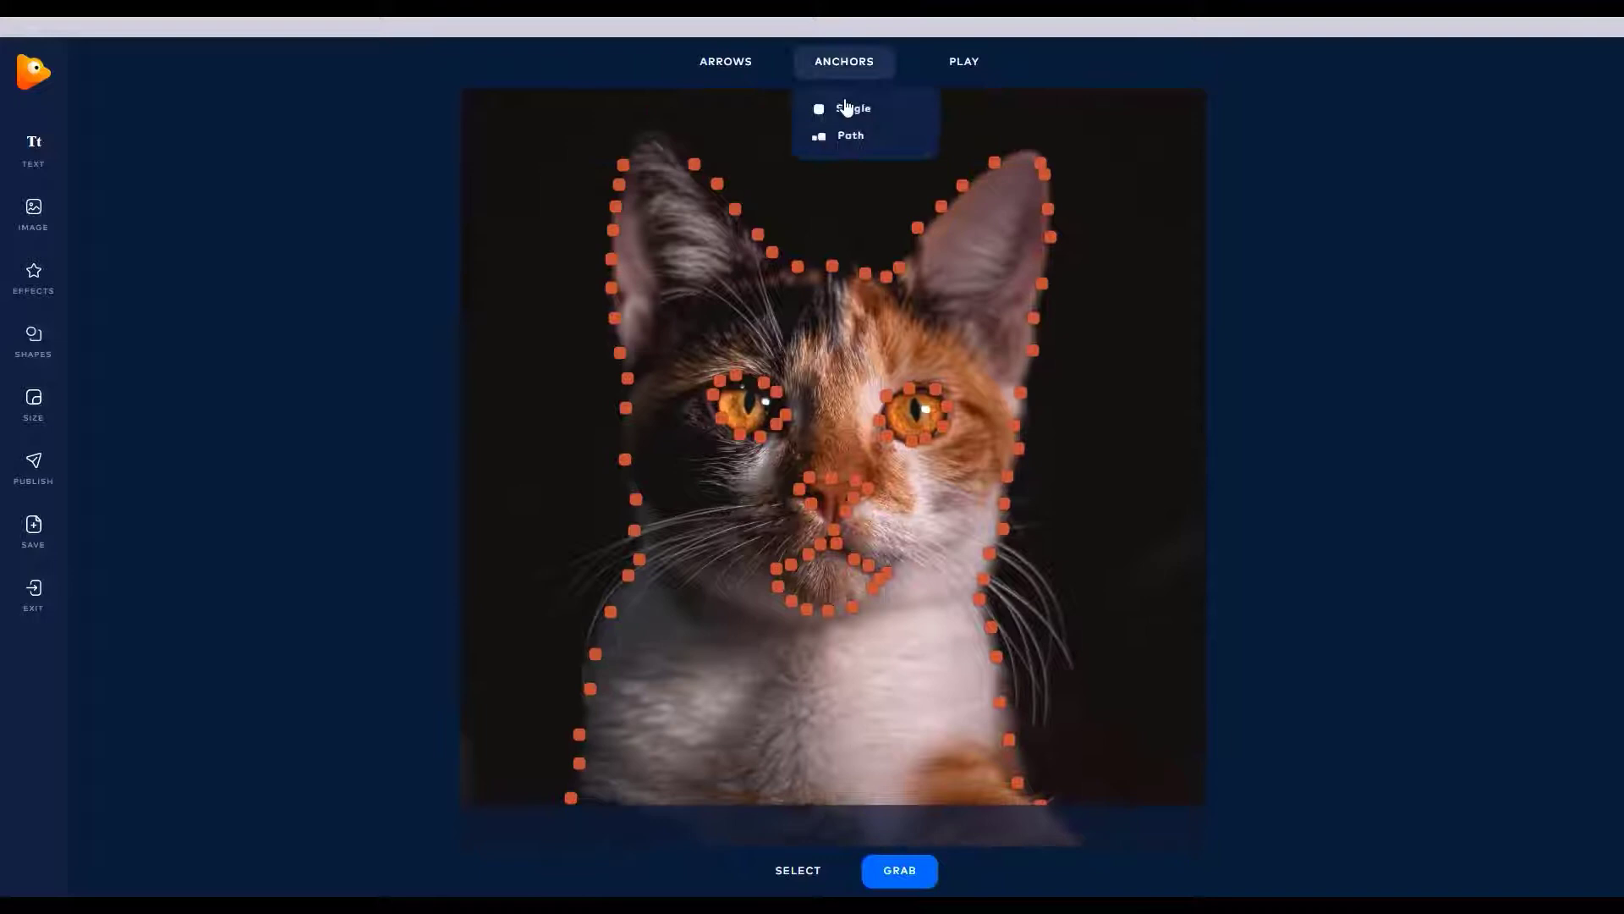
left_click(852, 108)
left_click(1013, 151)
left_click(1033, 149)
left_click(682, 148)
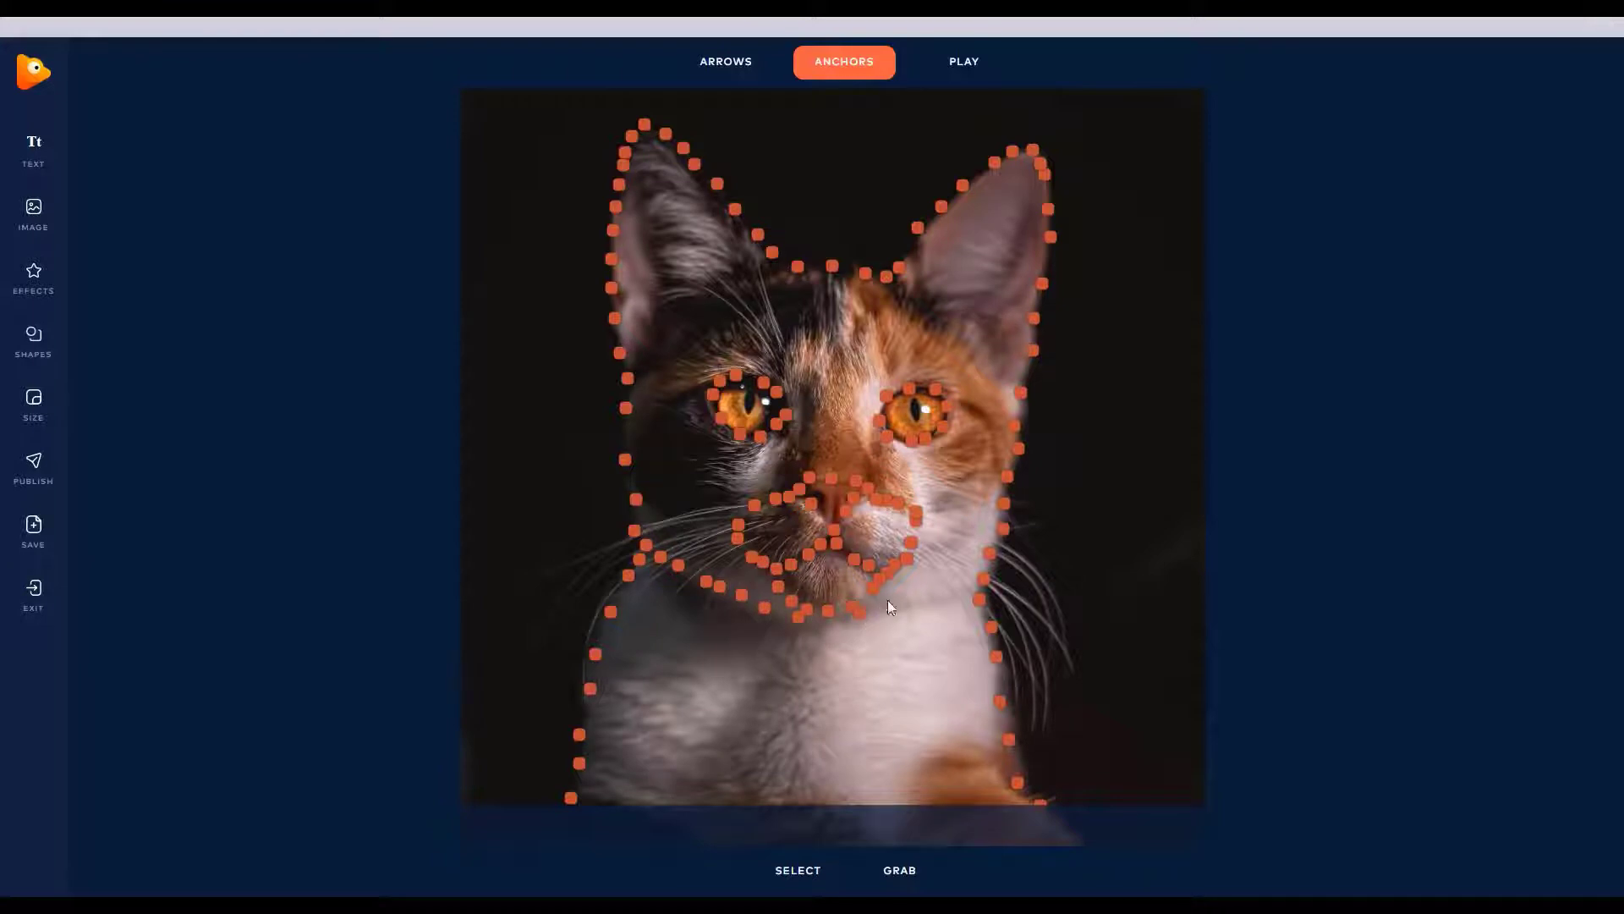
- Add an anchor at the right side of the muzzle, linking mouth and face outlines
left_click(985, 531)
- Choose Path arrows and draw a motion arrow across the forehead
left_click(726, 62)
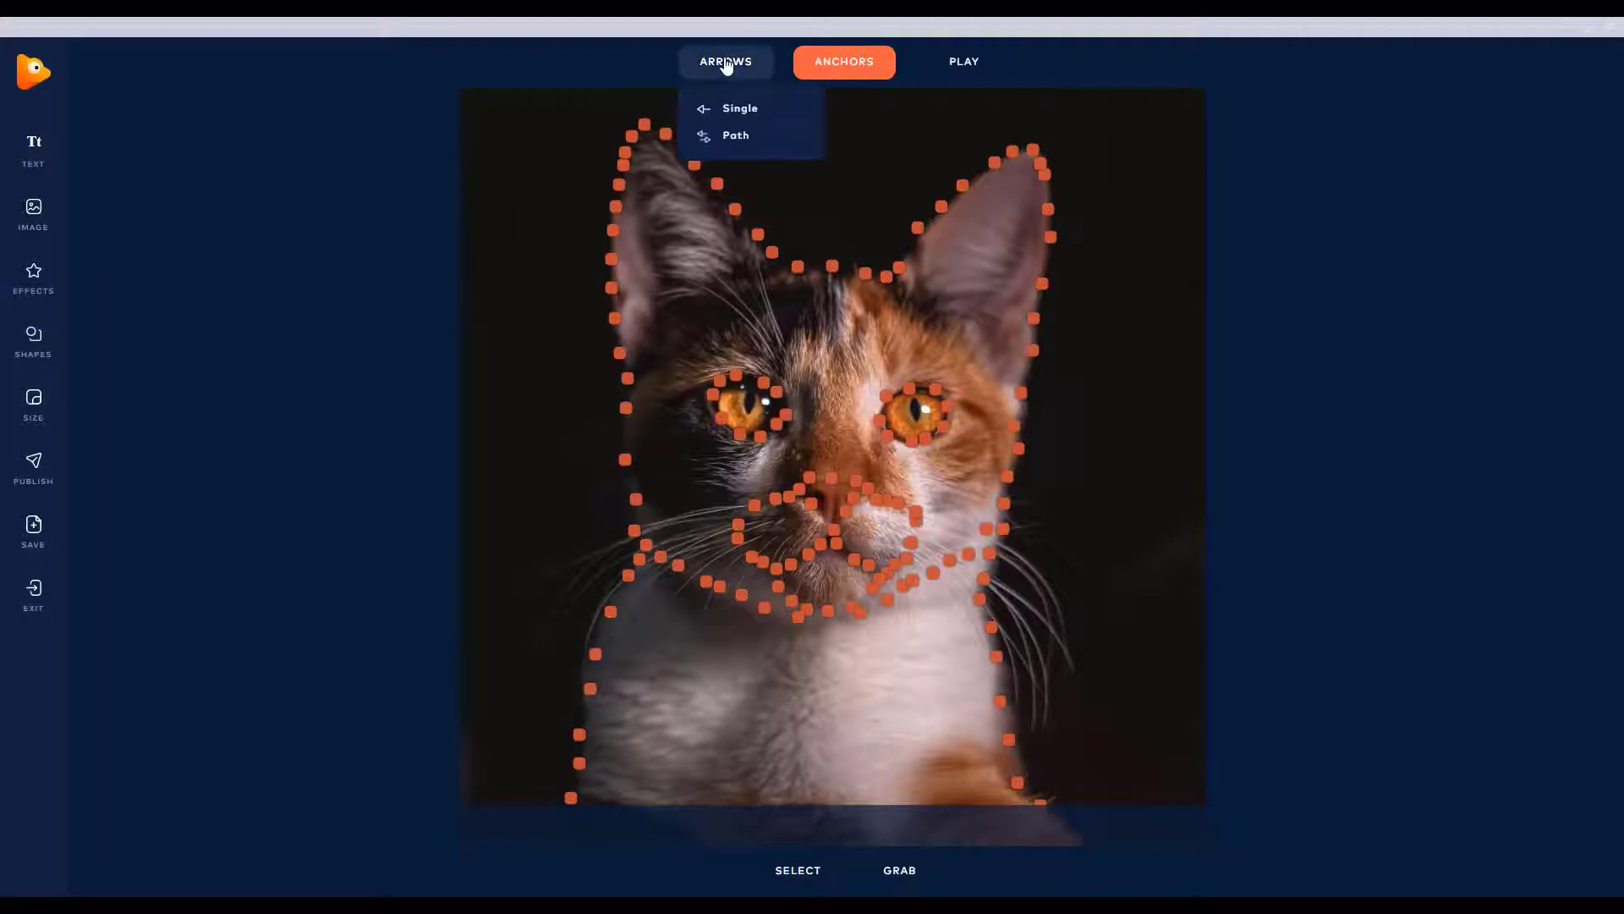
left_click(752, 140)
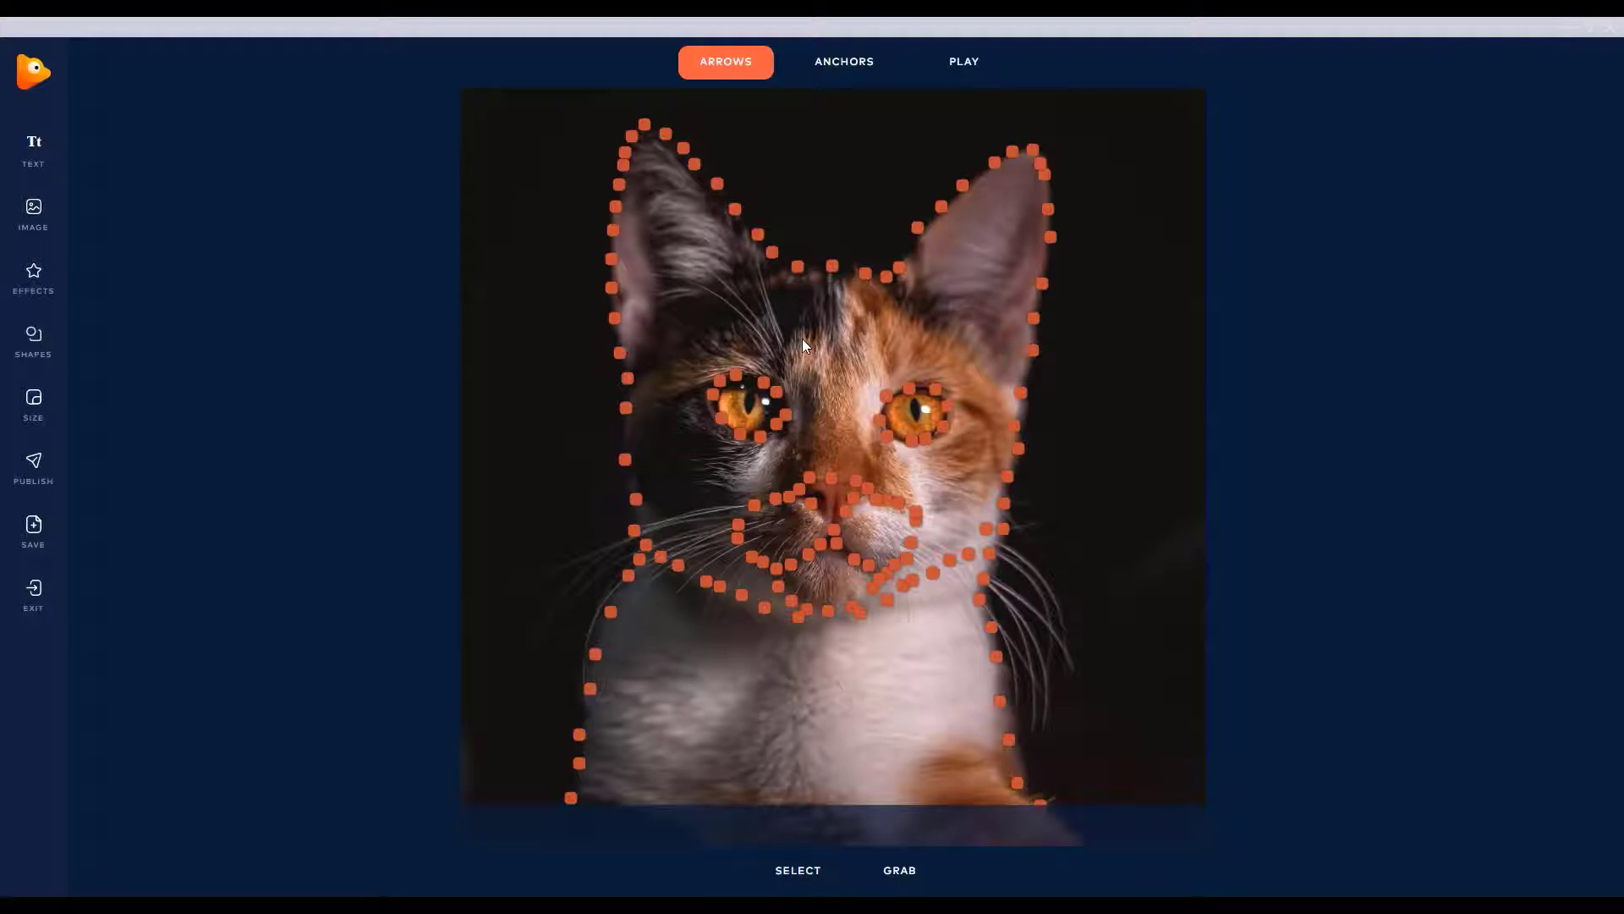
left_click_drag(802, 338, 880, 335)
mouse_move(791, 874)
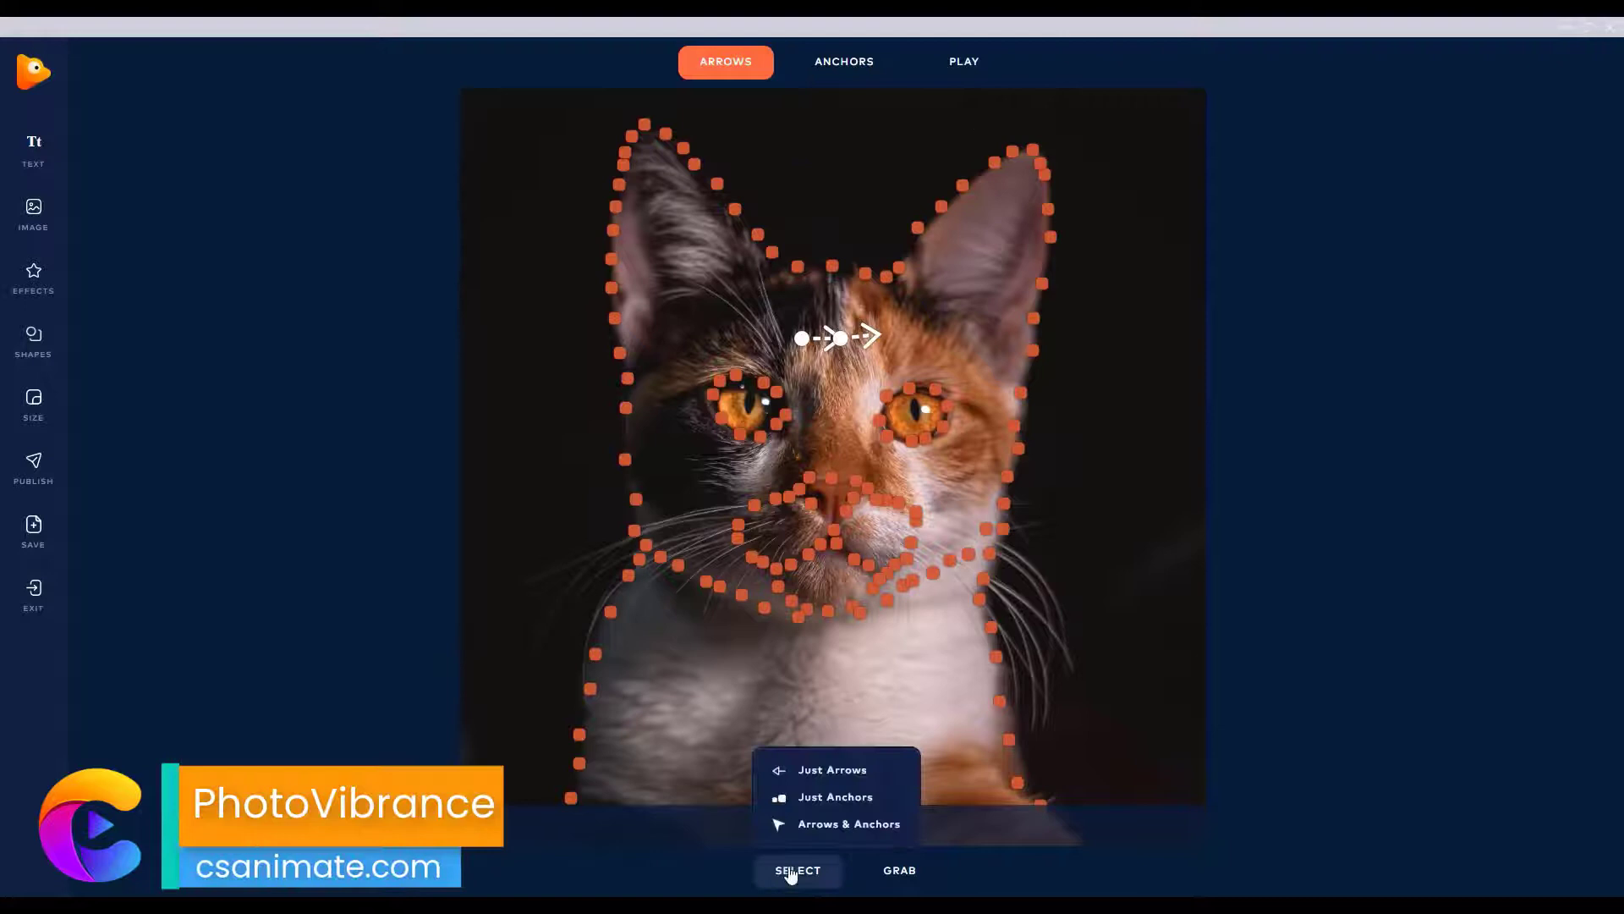
left_click(836, 796)
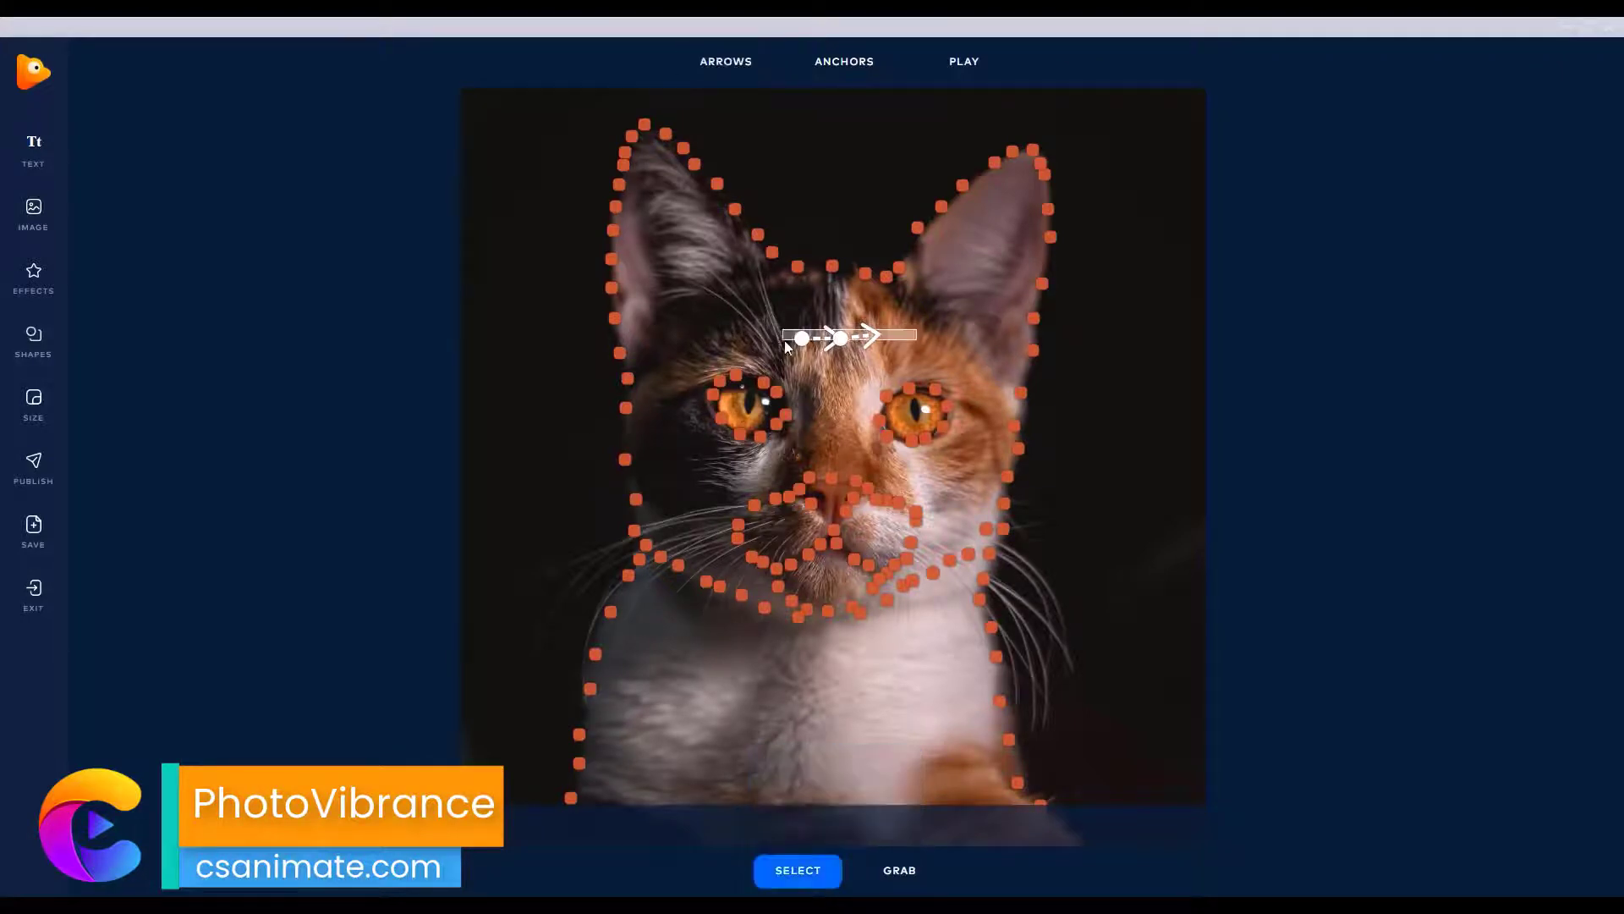
- Draw arrows fanning up from the nose over the forehead, then across both cheeks
mouse_move(725, 61)
left_click(744, 136)
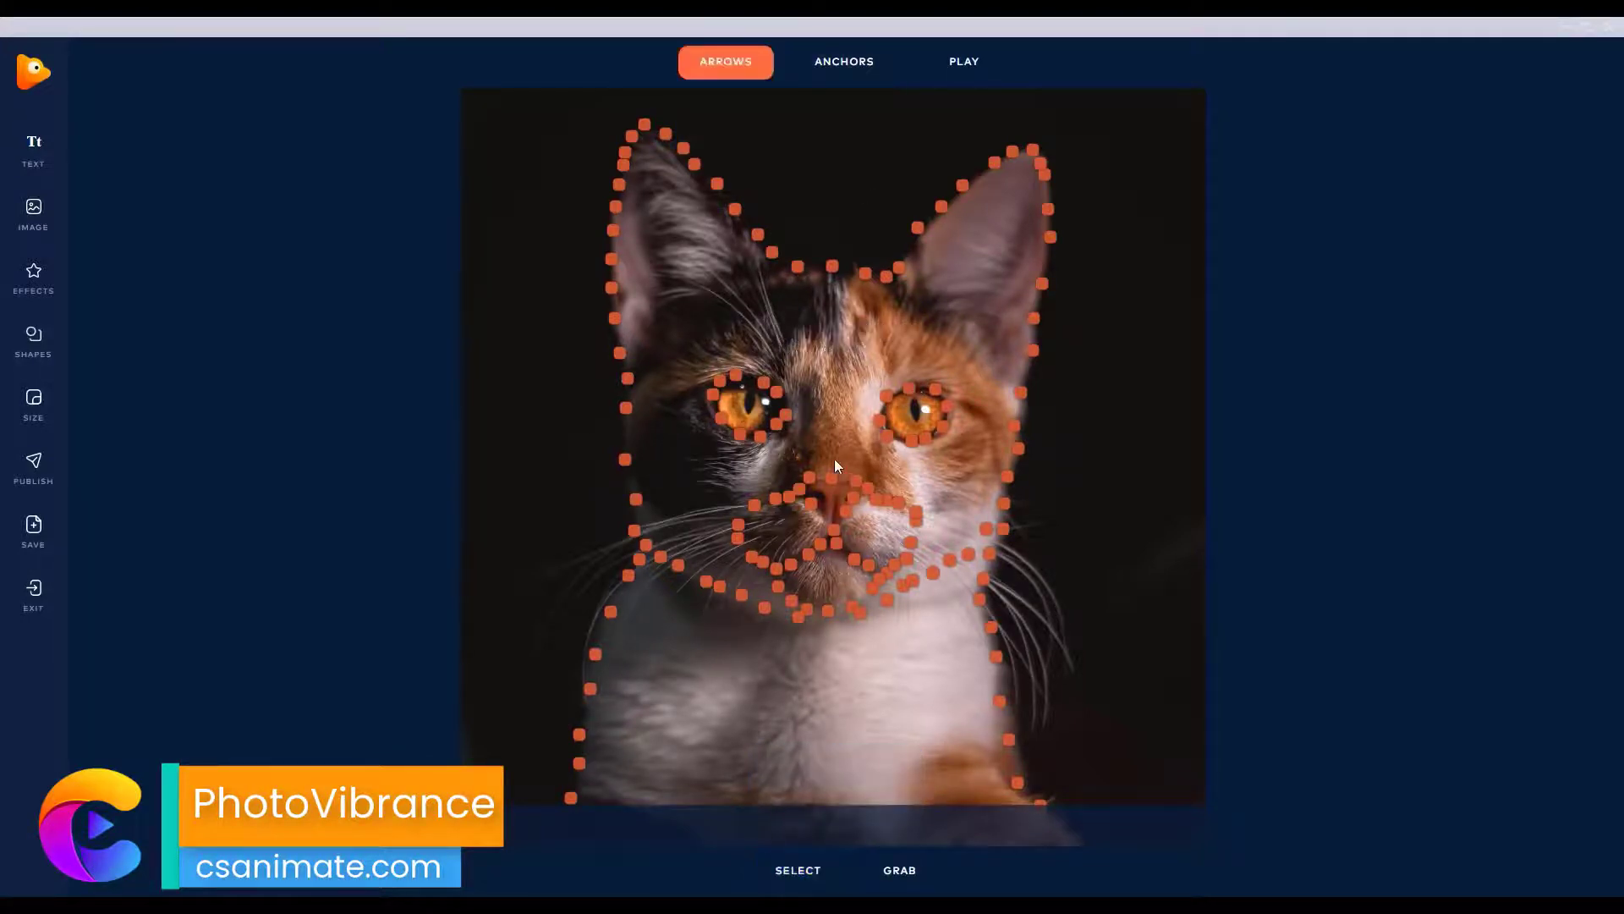
left_click_drag(834, 458, 841, 309)
mouse_move(859, 393)
left_mouse_down()
mouse_move(882, 348)
mouse_move(922, 344)
left_mouse_up()
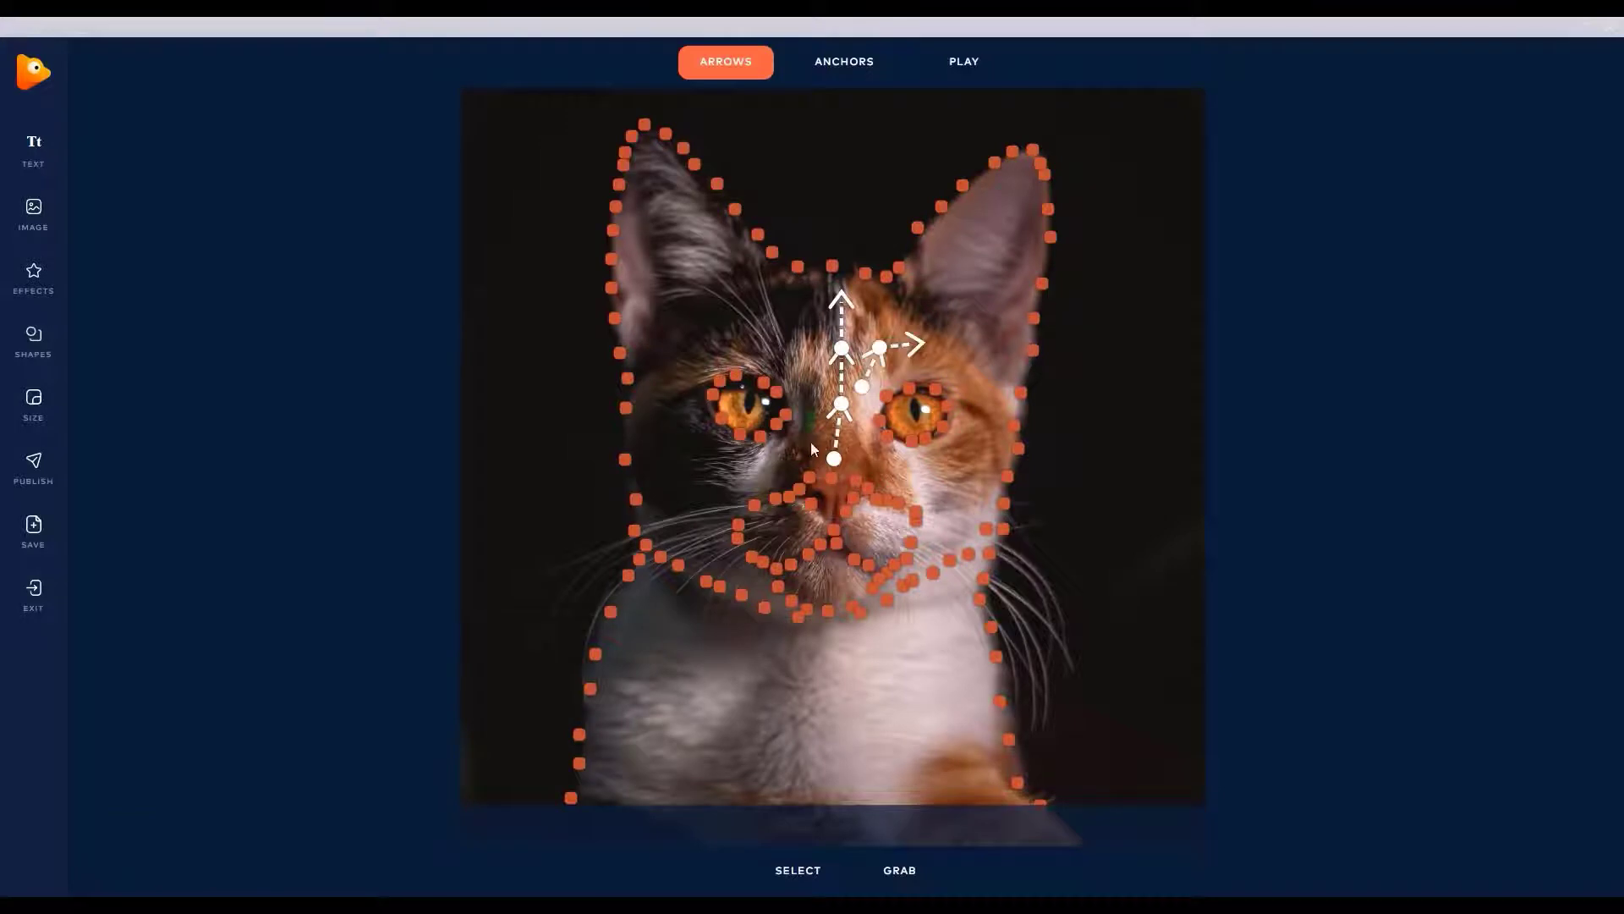
mouse_move(810, 445)
left_mouse_down()
mouse_move(802, 325)
mouse_move(721, 360)
mouse_move(709, 319)
left_mouse_up()
left_click_drag(860, 324, 898, 317)
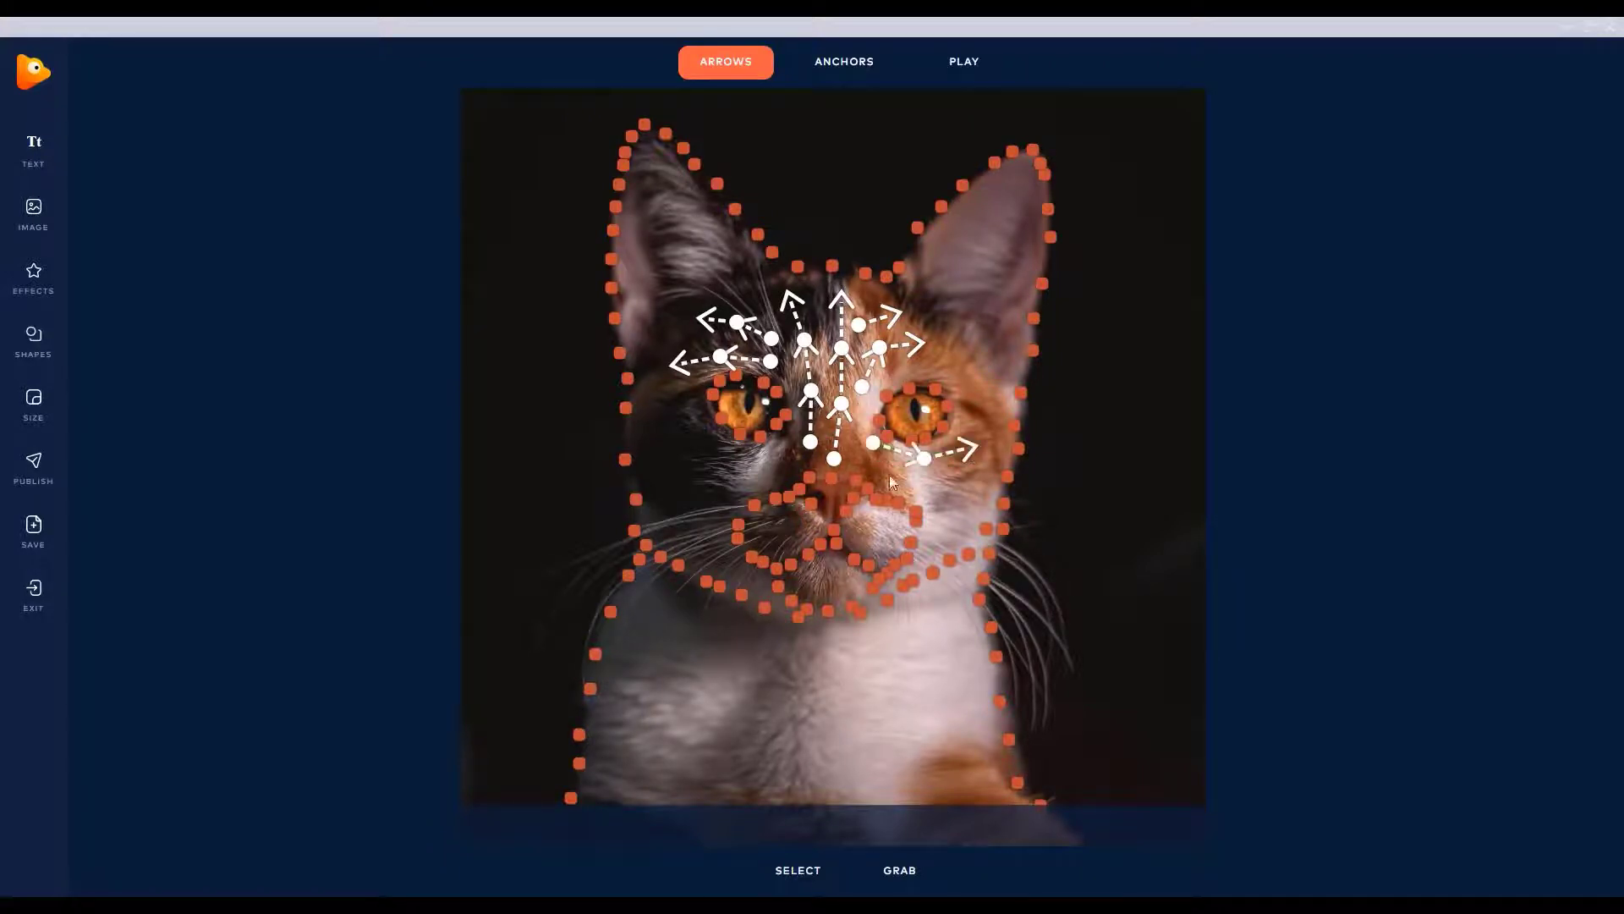
mouse_move(981, 475)
left_mouse_down()
mouse_move(942, 494)
mouse_move(979, 498)
mouse_move(941, 530)
left_mouse_up()
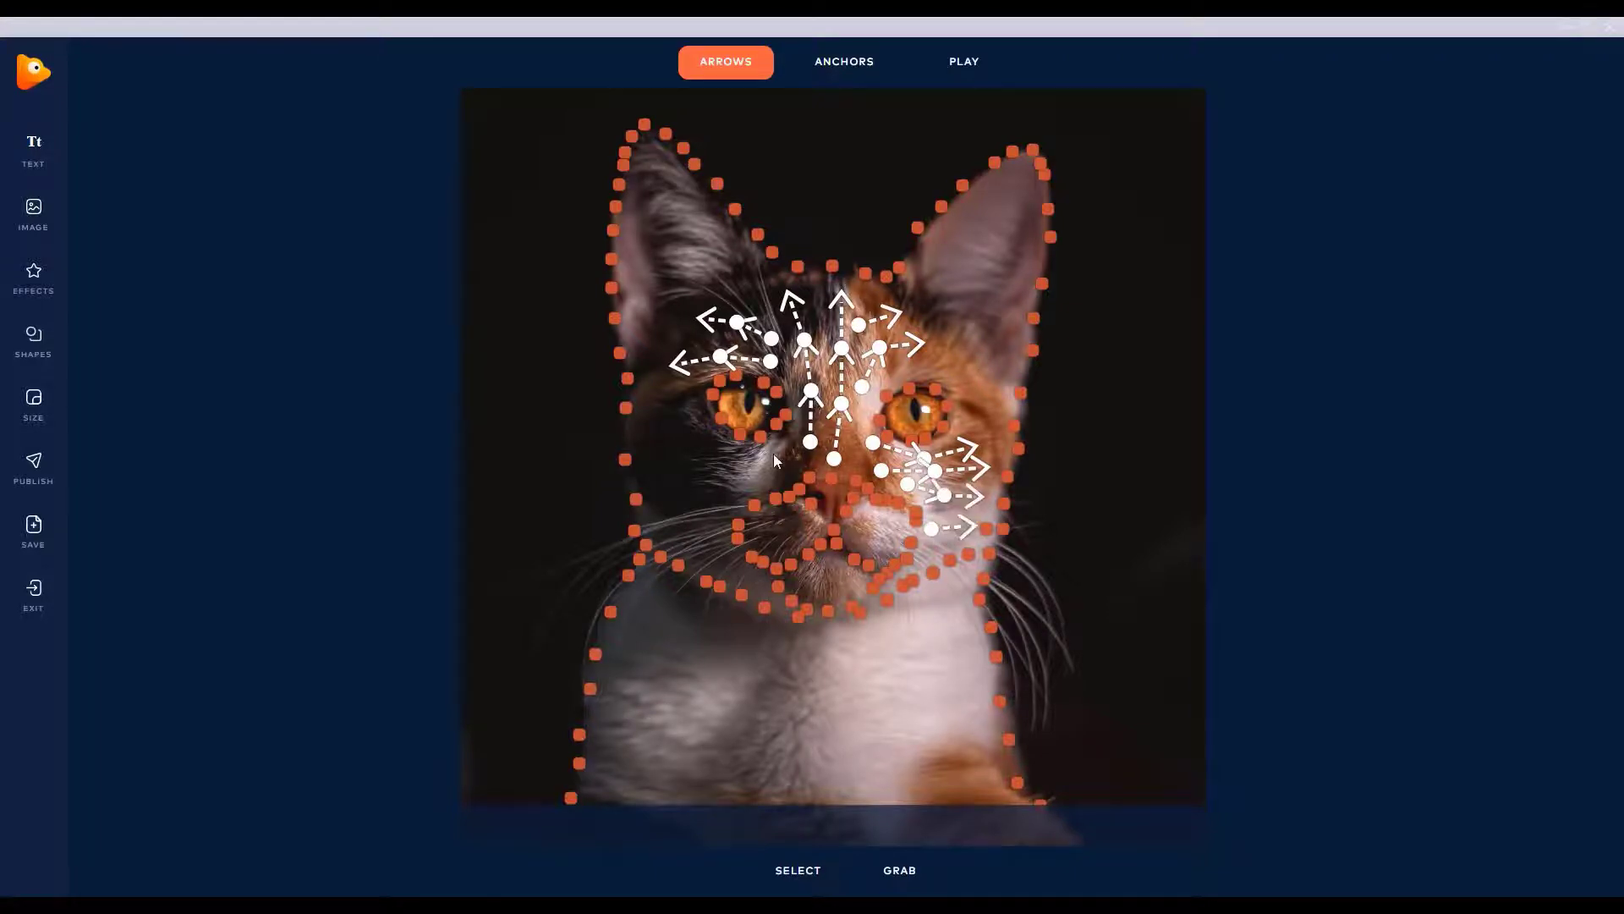
mouse_move(705, 461)
left_mouse_down()
mouse_move(733, 482)
mouse_move(695, 491)
left_mouse_up()
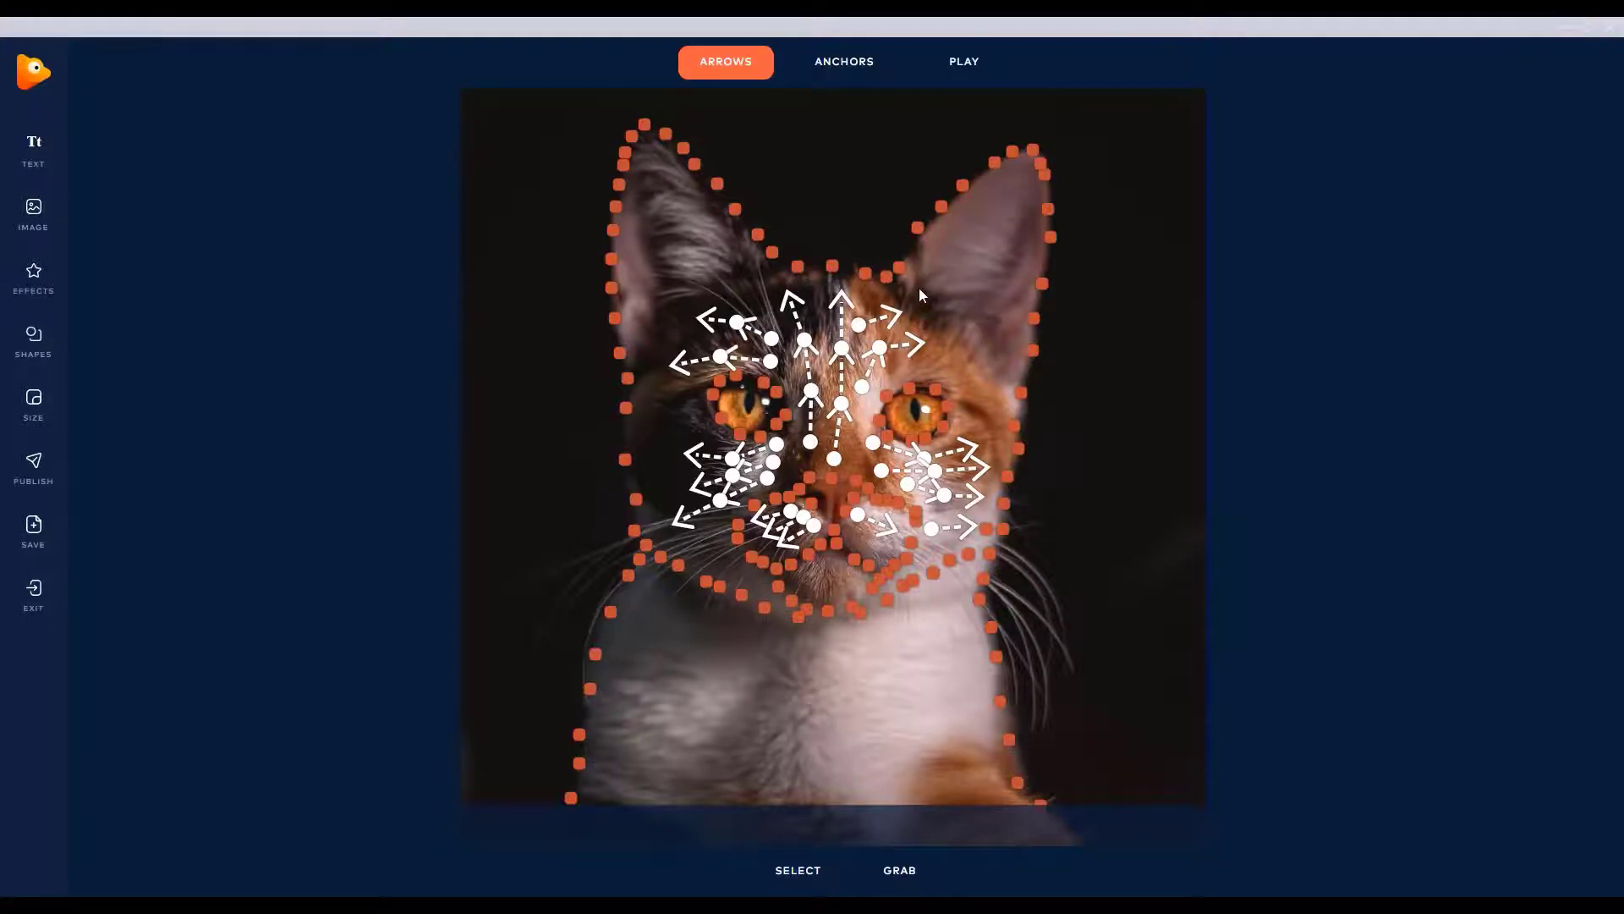
- Draw rightward arrows on the right ear and several downward arrows across the chest
left_click_drag(1006, 280, 1006, 280)
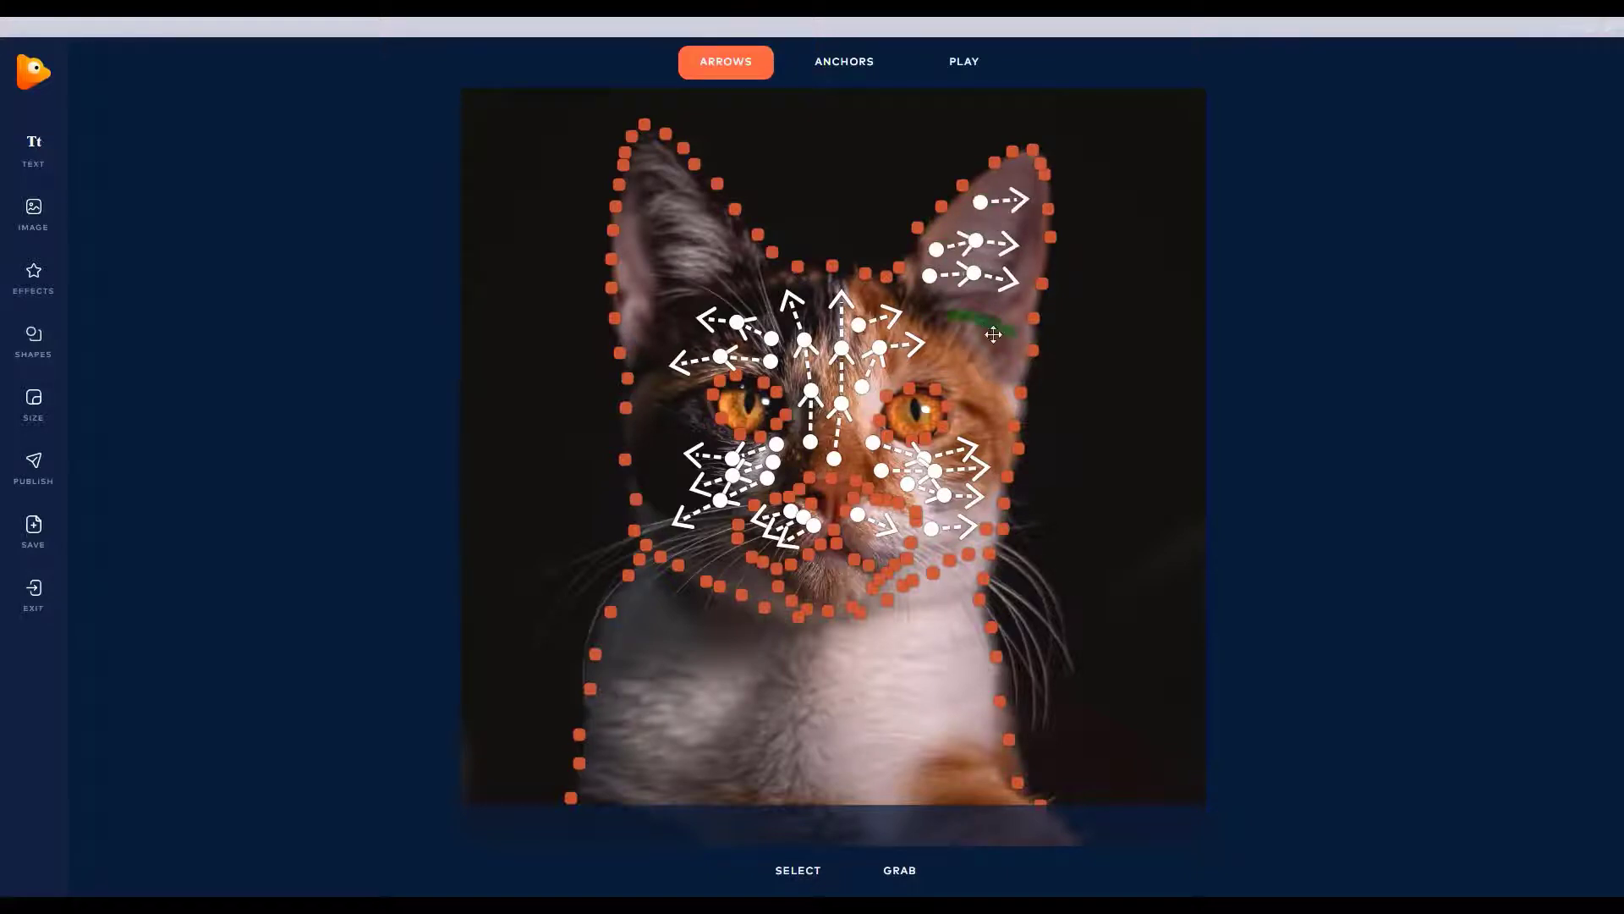
left_click_drag(993, 334, 1011, 332)
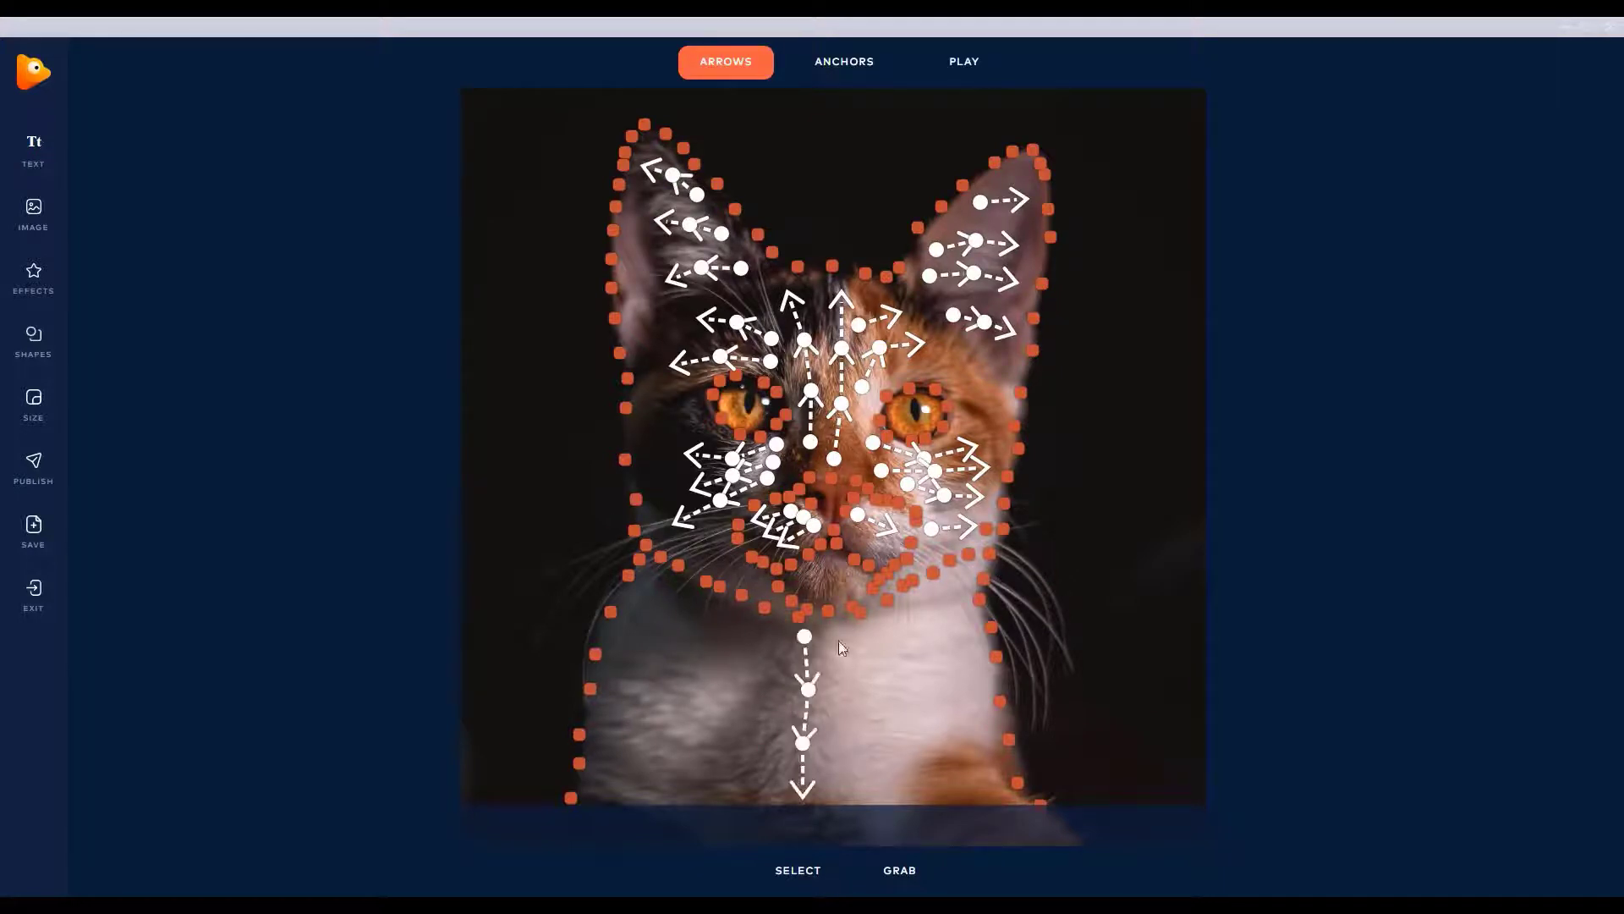
left_click_drag(839, 641, 851, 802)
left_click_drag(875, 644, 926, 800)
left_click_drag(931, 638, 954, 758)
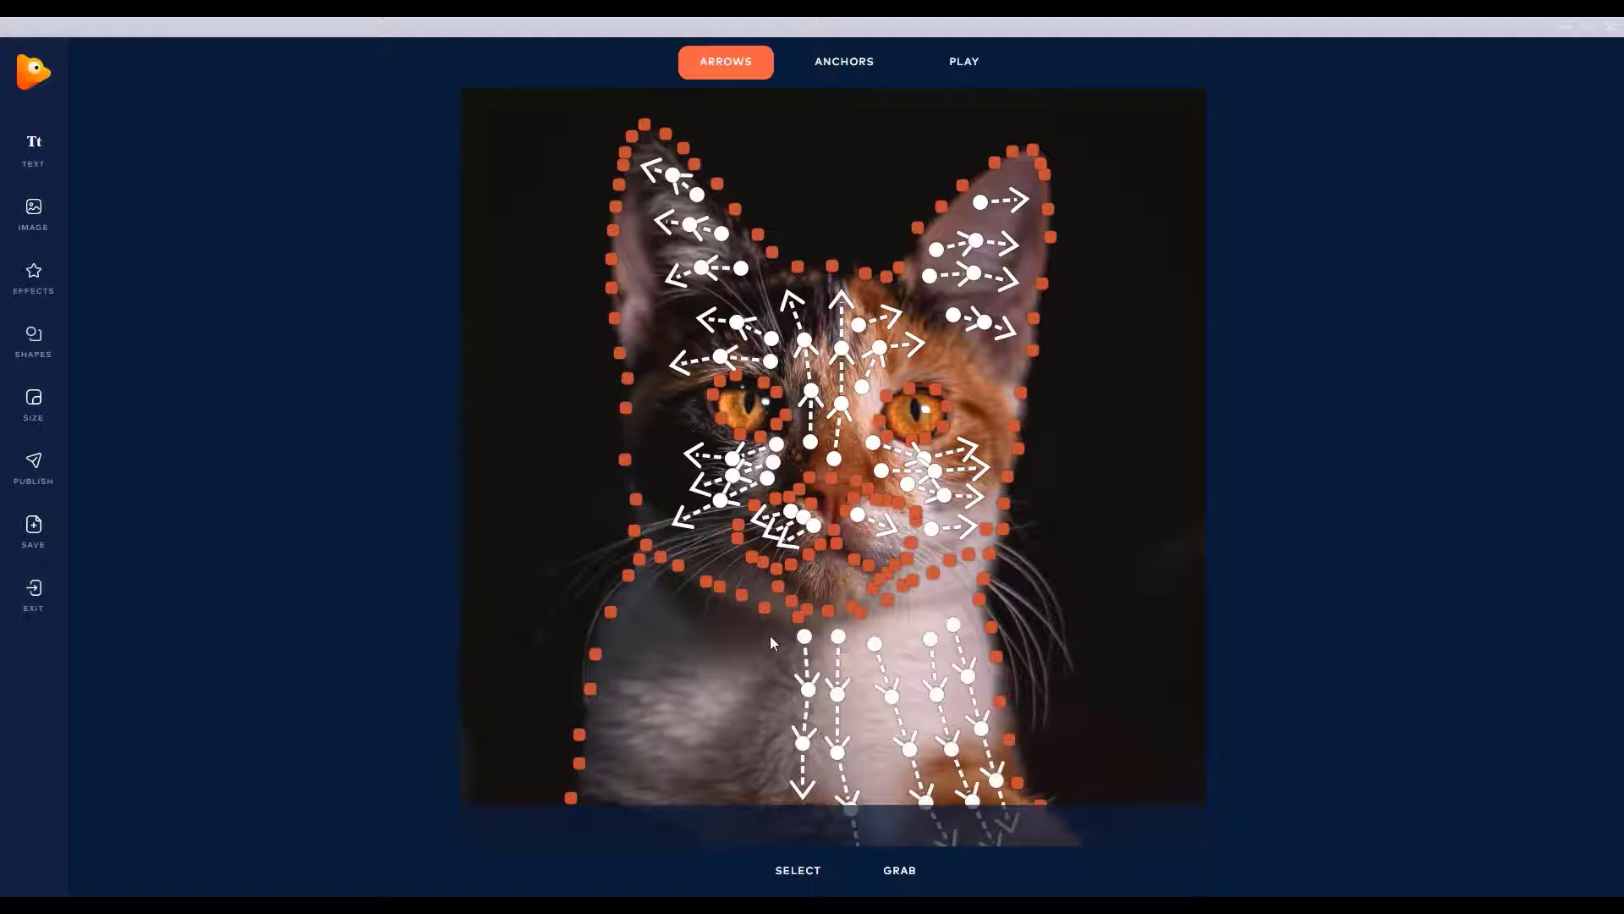
mouse_move(770, 636)
left_mouse_down()
mouse_move(741, 788)
mouse_move(671, 797)
left_mouse_up()
mouse_move(679, 609)
left_mouse_down()
mouse_move(602, 776)
mouse_move(635, 640)
left_mouse_up()
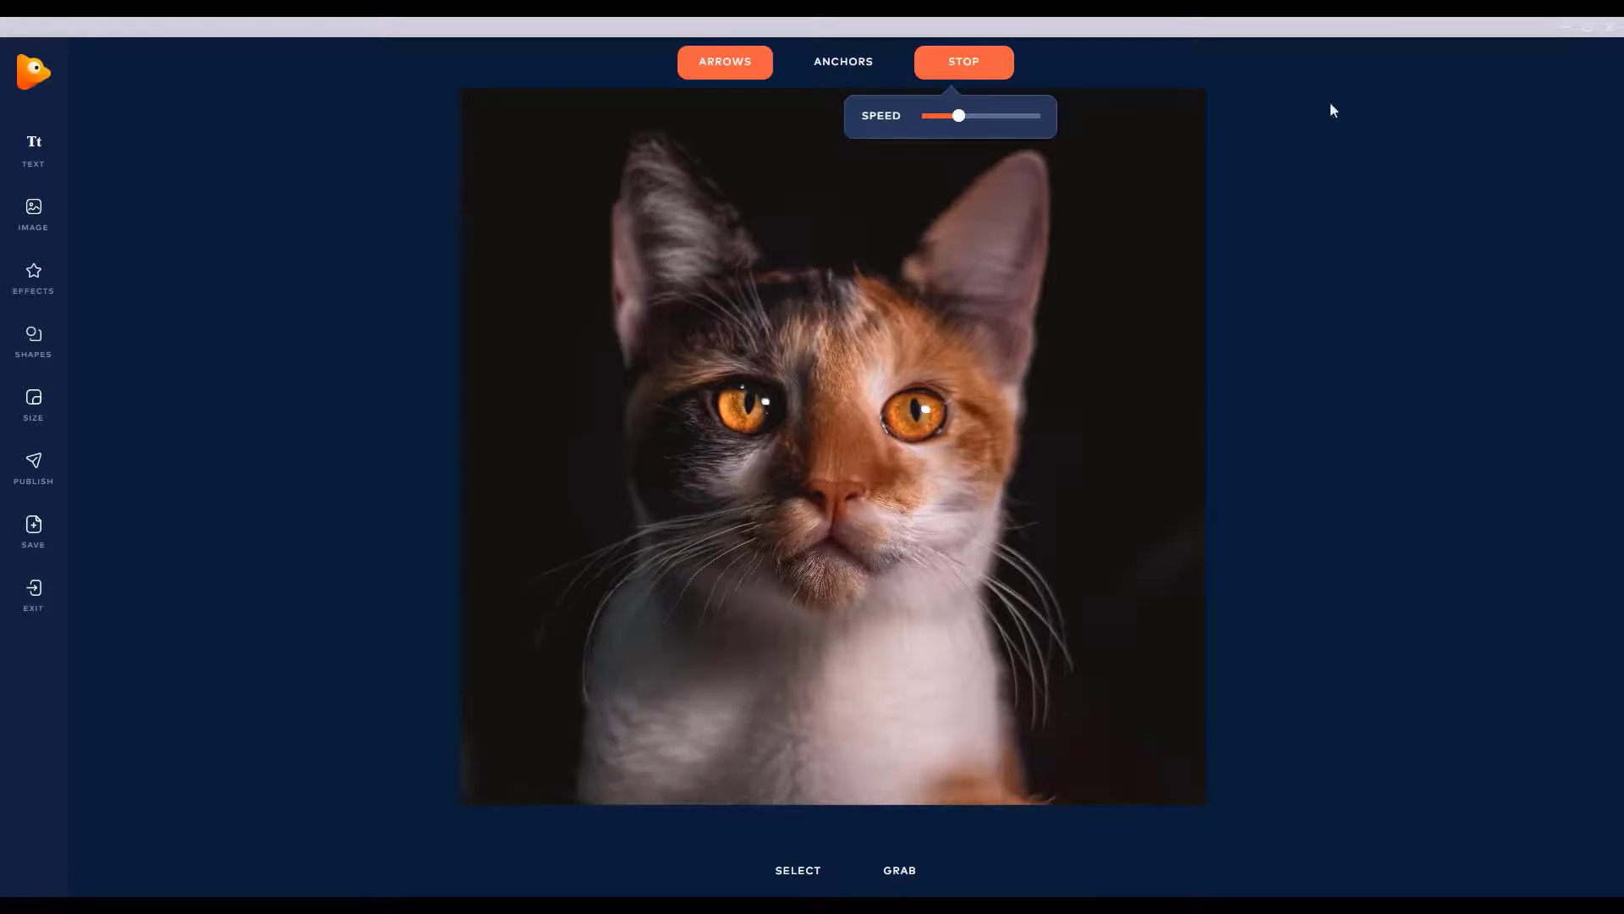
- Move the arrow beside the right eye leftward and preview the result
left_click(974, 64)
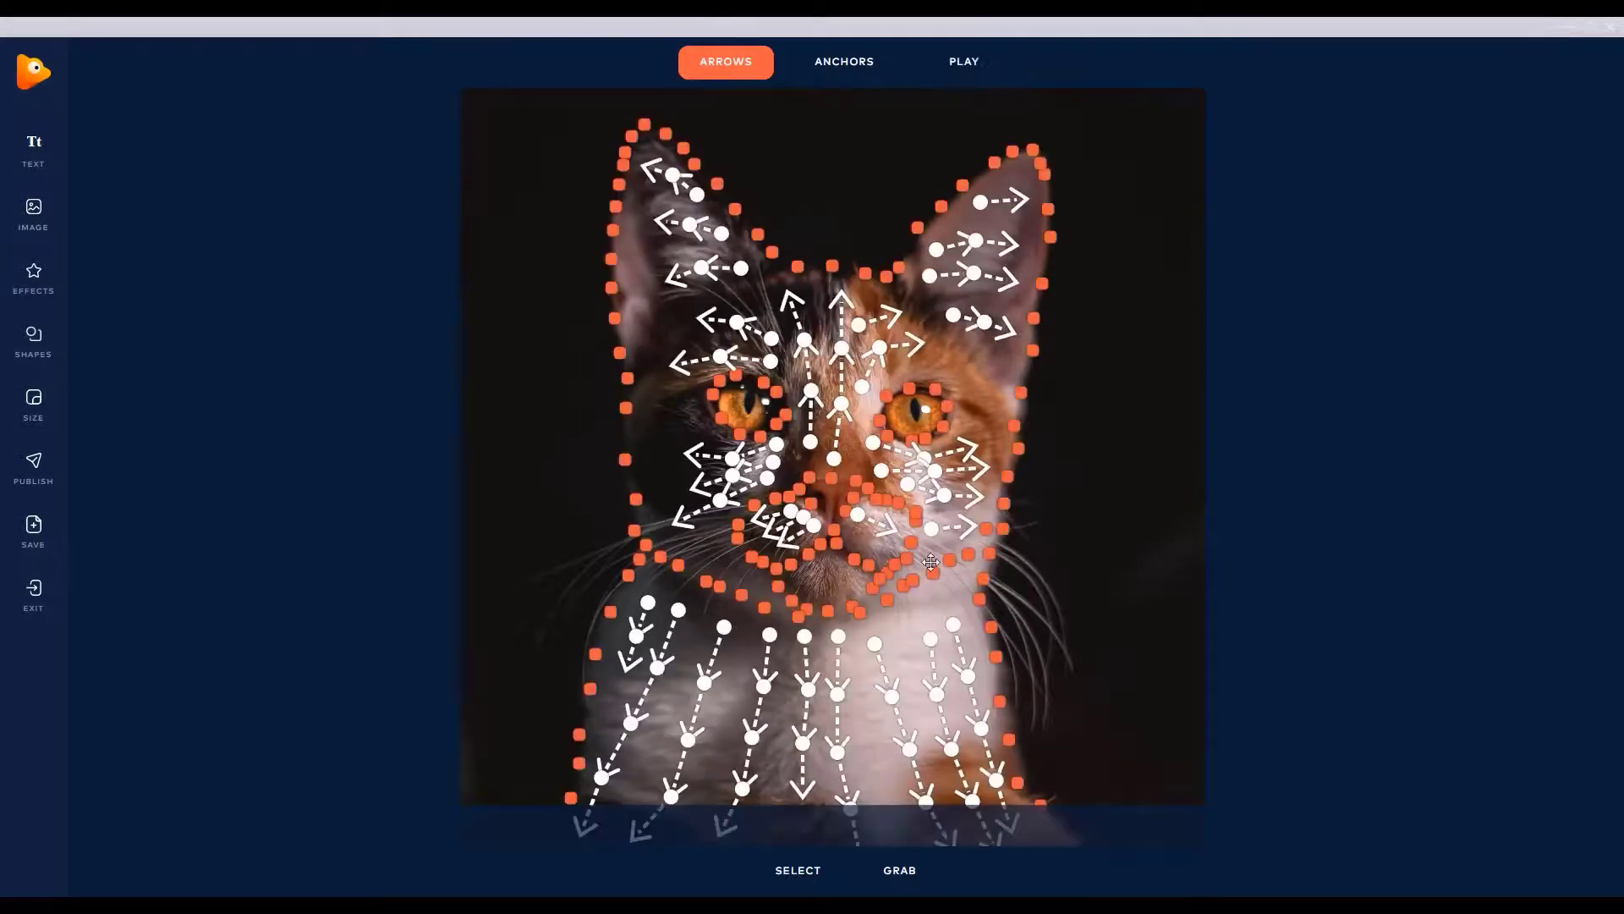
left_click(872, 444)
left_click_drag(903, 451, 858, 442)
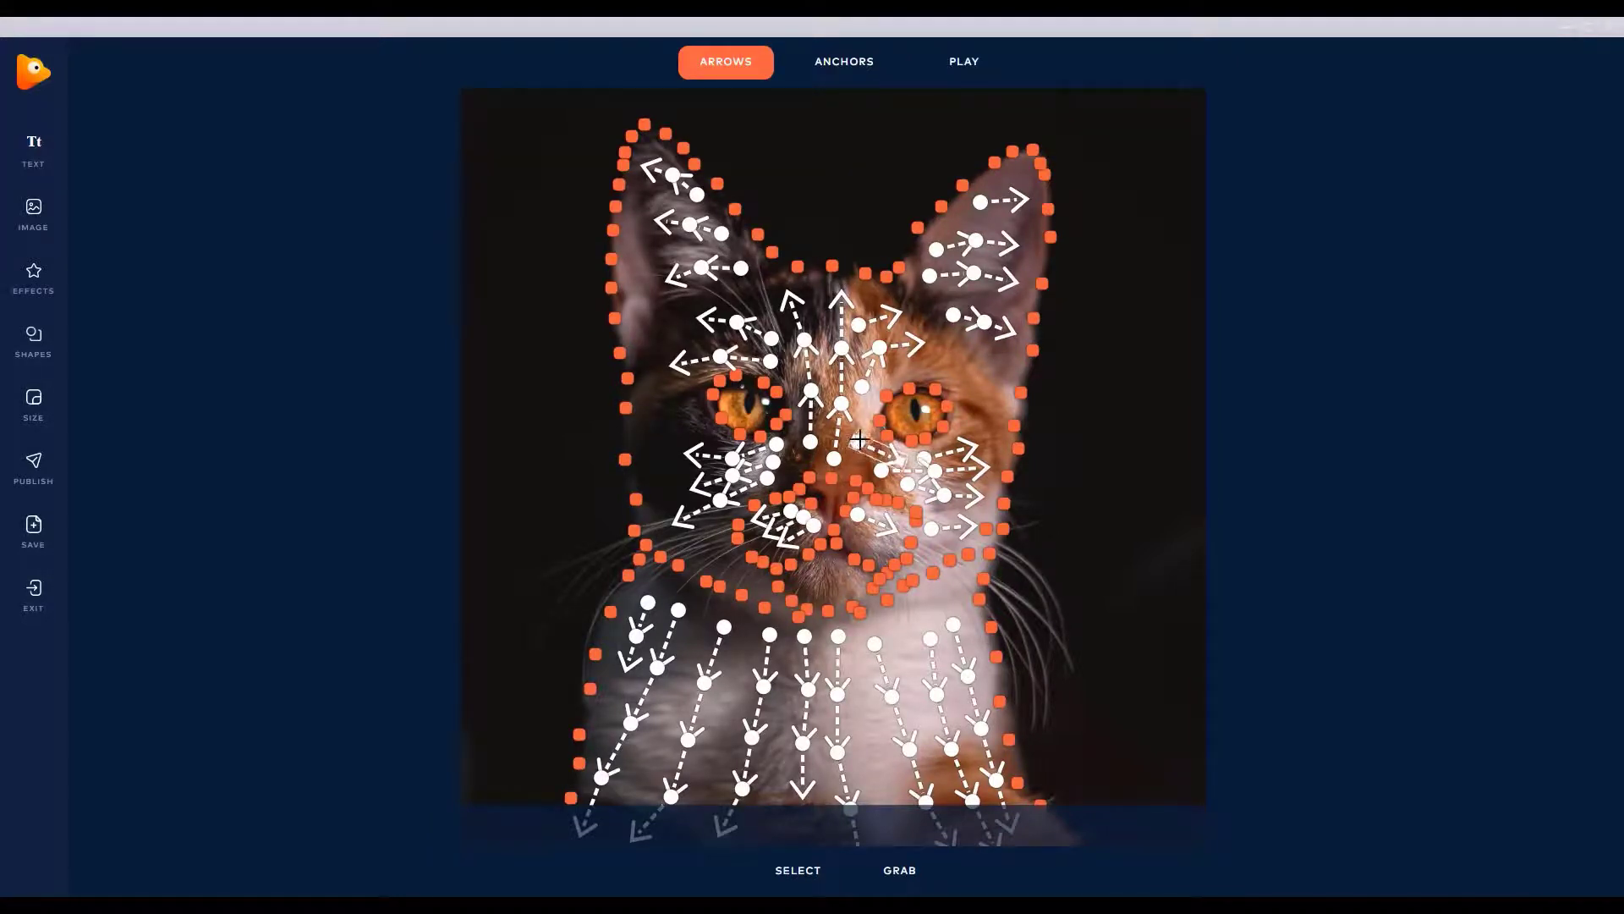
left_click(964, 66)
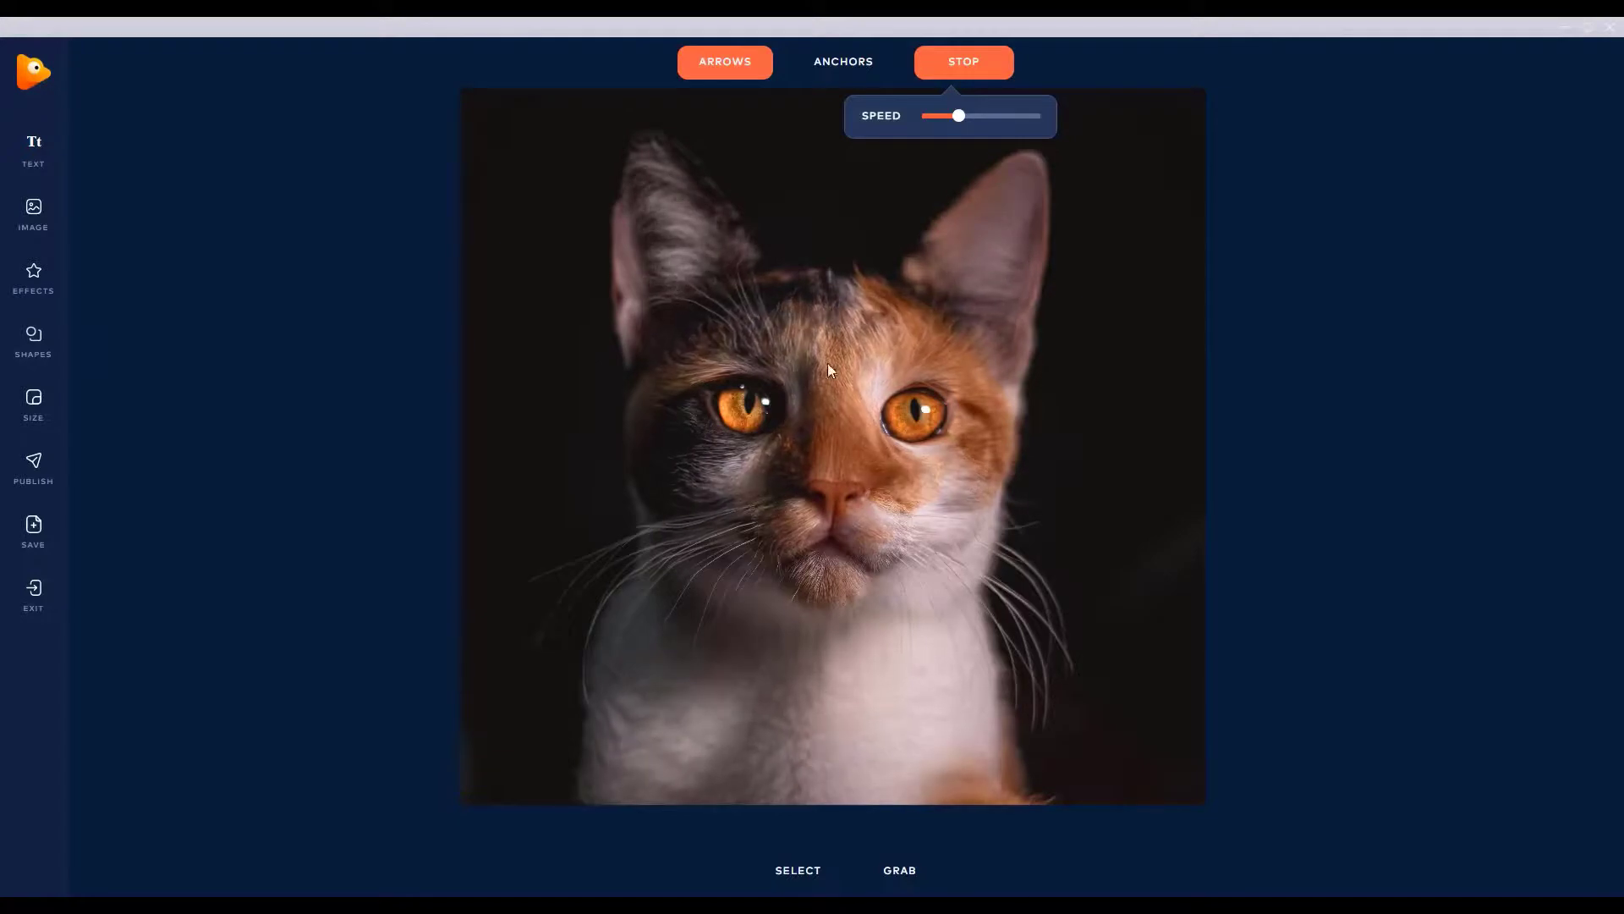
left_click(995, 71)
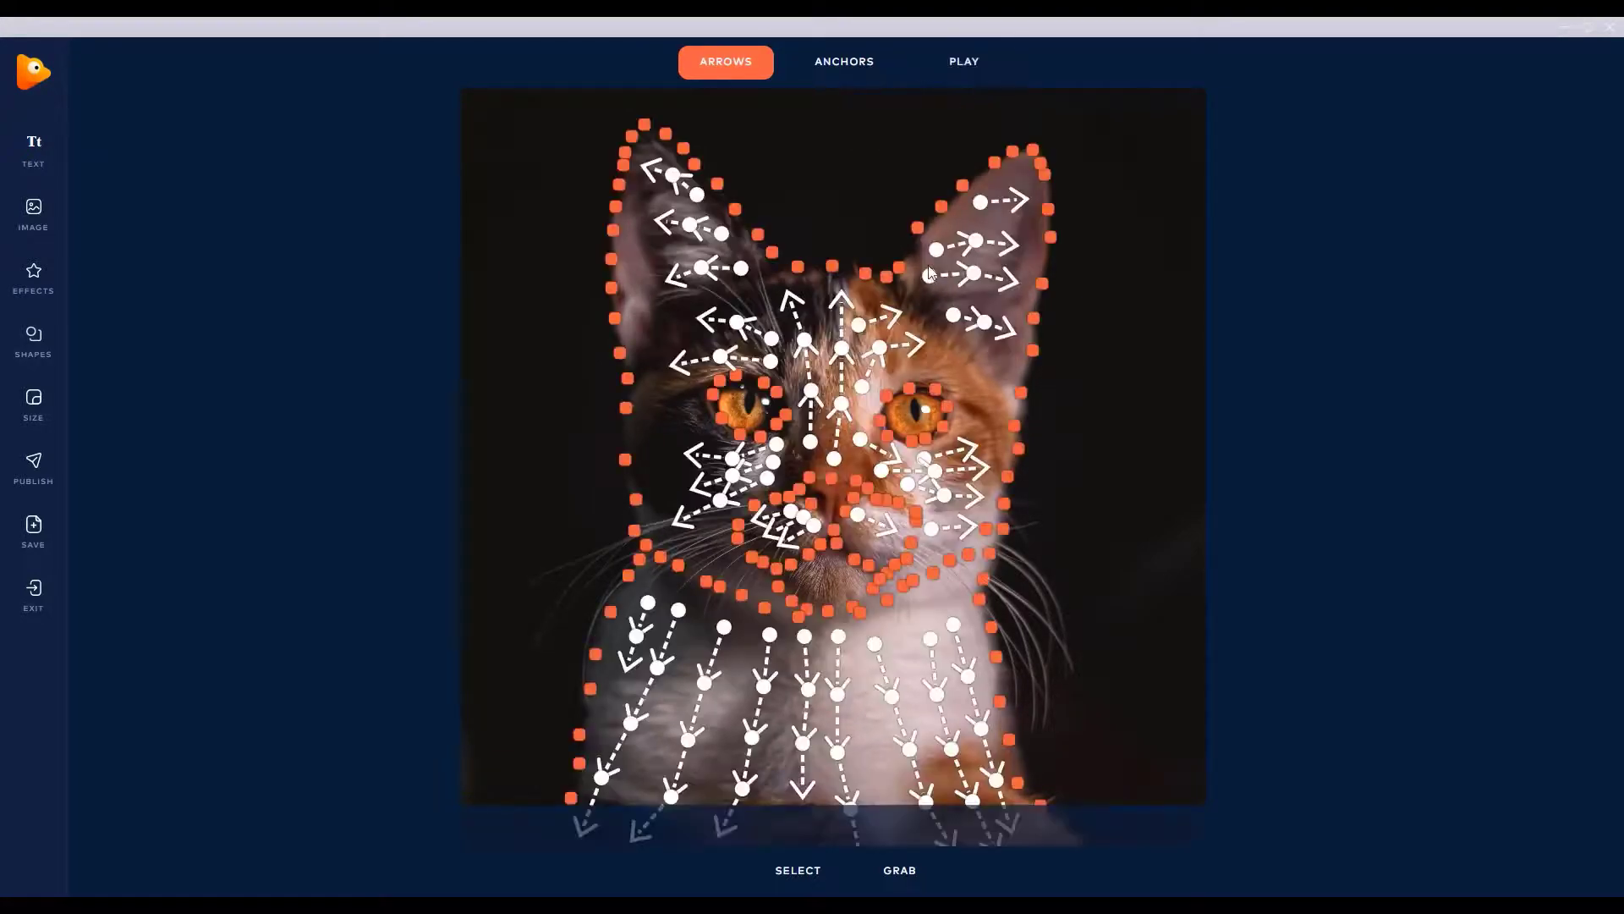
- Draw an arrow up the forehead, turn the right-eye arrow up-right, and preview
mouse_move(770, 64)
left_click_drag(827, 388, 818, 291)
left_click(839, 766)
left_click_drag(863, 324, 899, 323)
key("space")
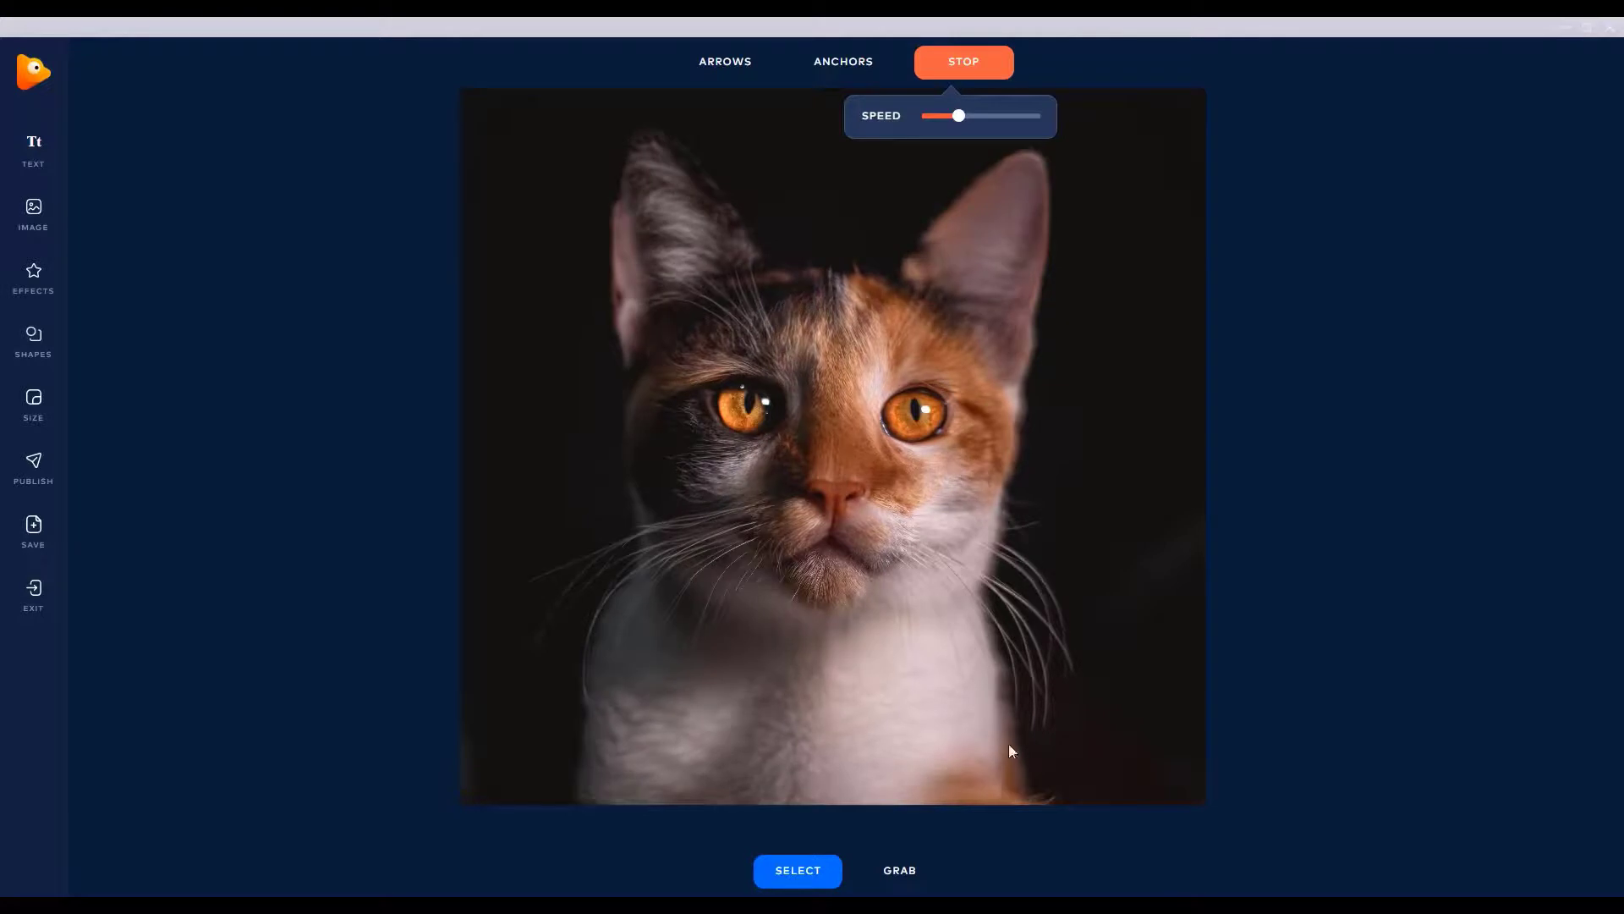
left_click(969, 64)
- Add Path arrows at the chin, across the left cheek and on the right forehead
left_click(726, 56)
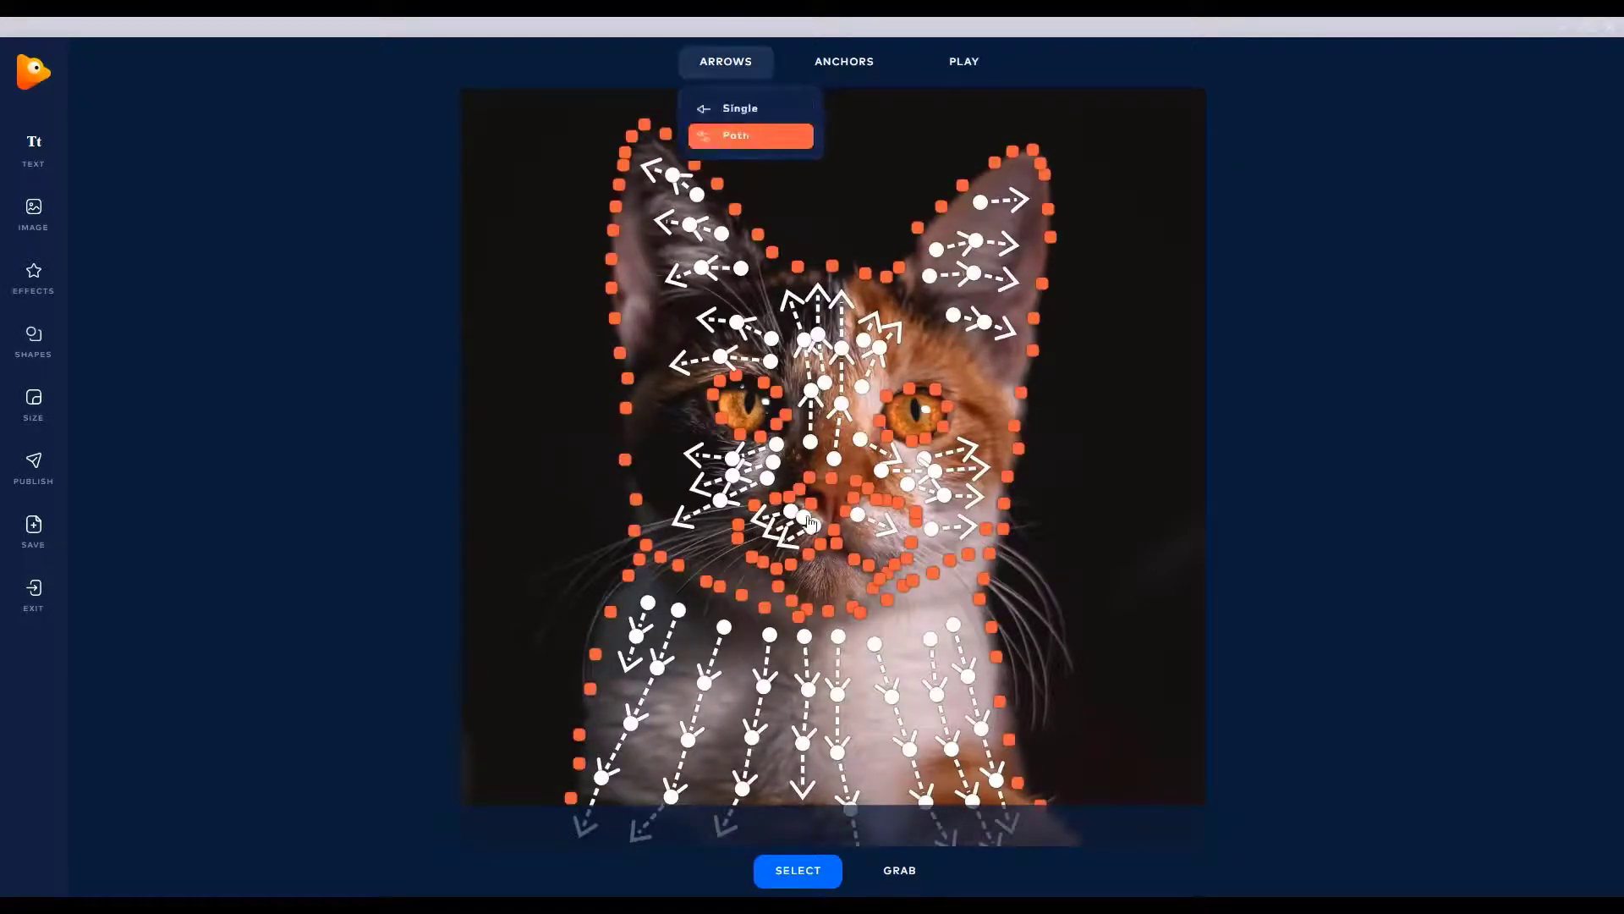
left_click(743, 134)
left_click_drag(840, 570, 817, 592)
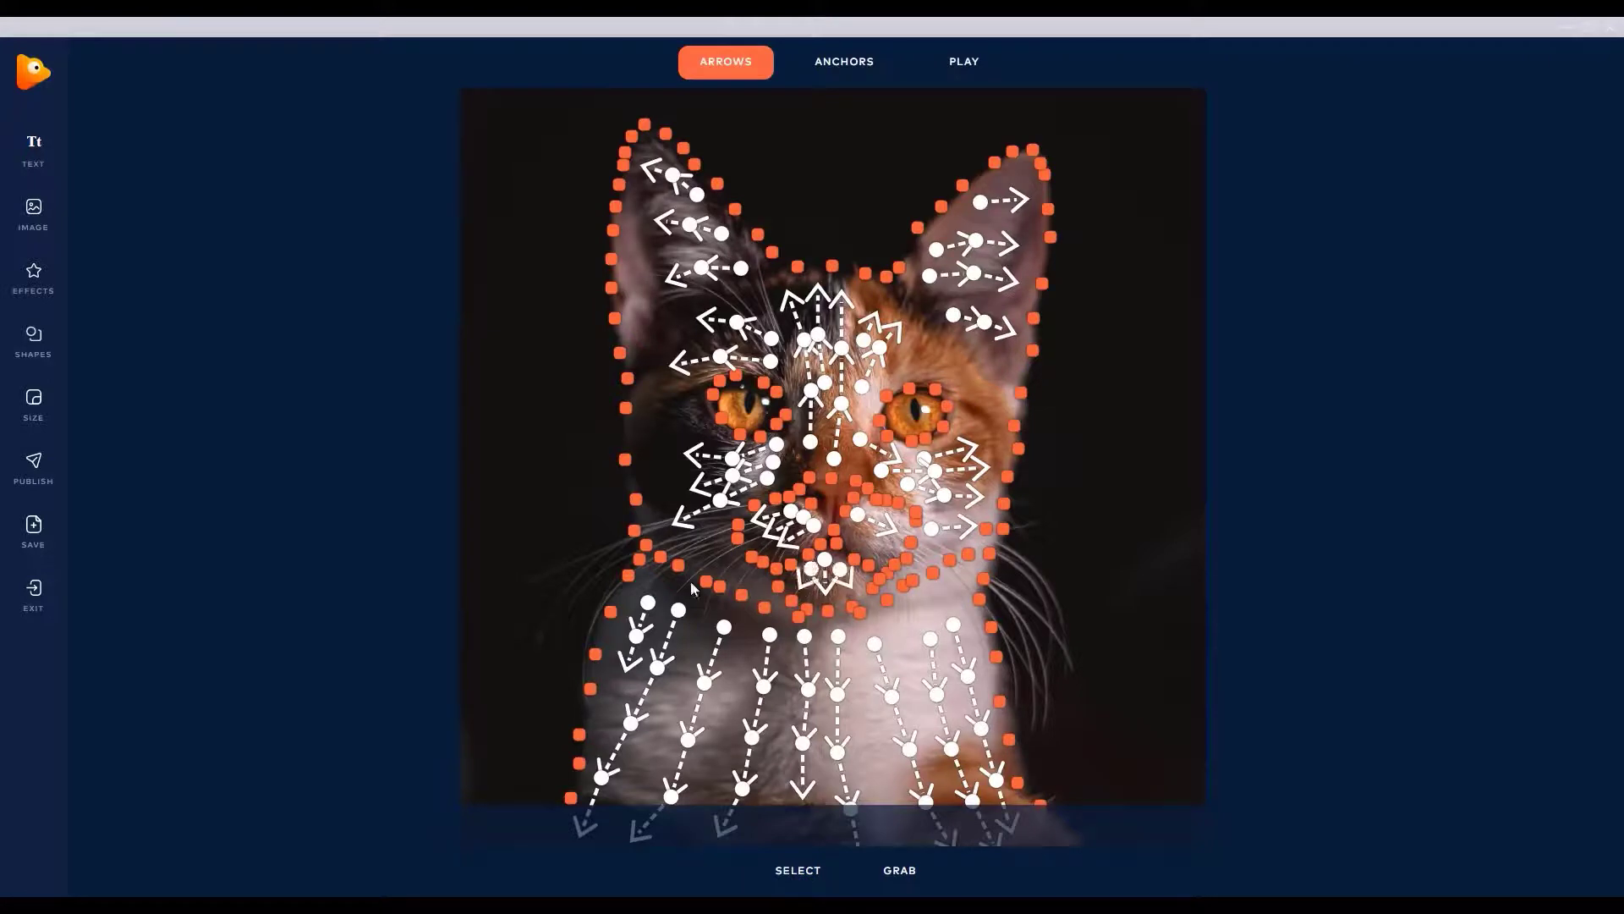
mouse_move(679, 474)
left_mouse_down()
mouse_move(649, 466)
mouse_move(640, 414)
left_mouse_up()
left_click_drag(681, 342, 647, 345)
mouse_move(918, 365)
left_mouse_down()
mouse_move(953, 366)
mouse_move(916, 340)
mouse_move(982, 339)
left_mouse_up()
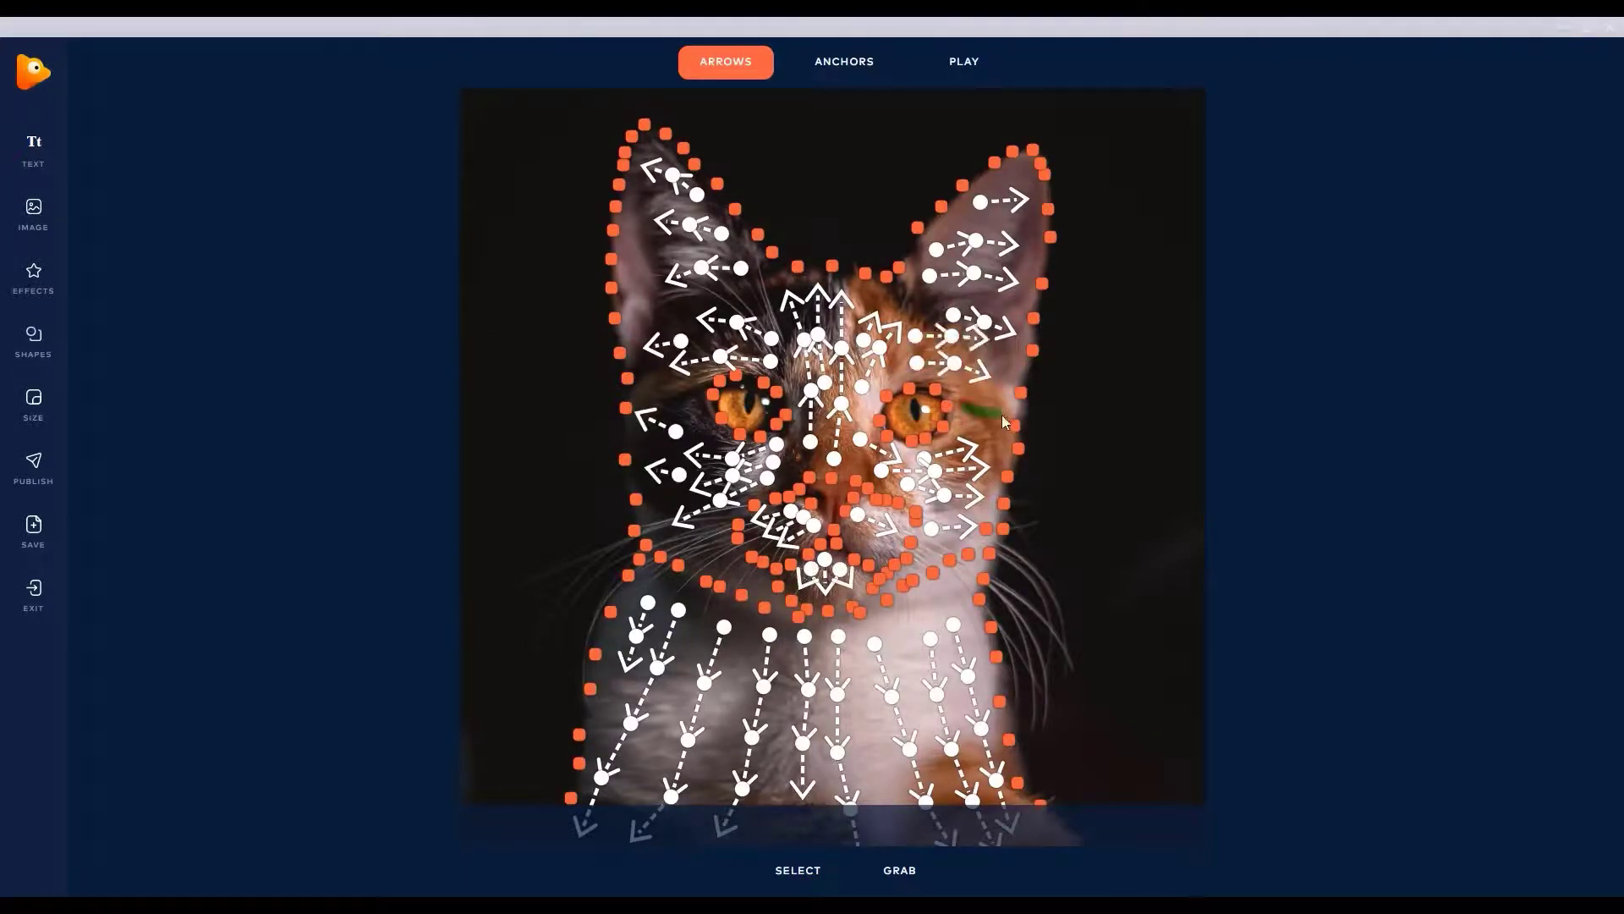
left_click(964, 62)
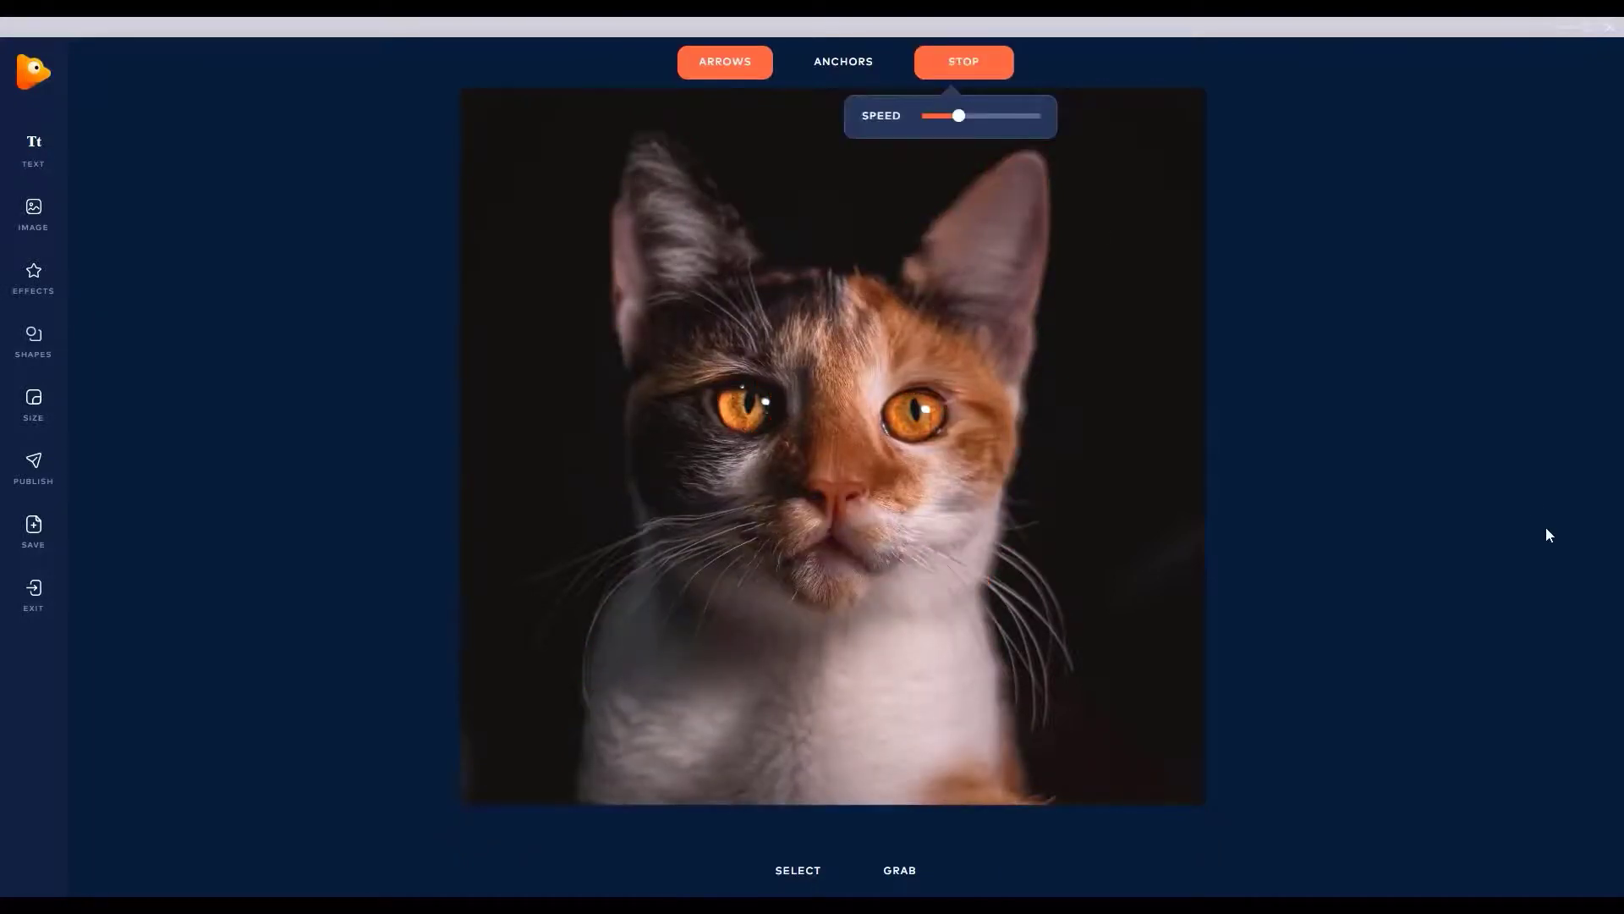
left_click(971, 71)
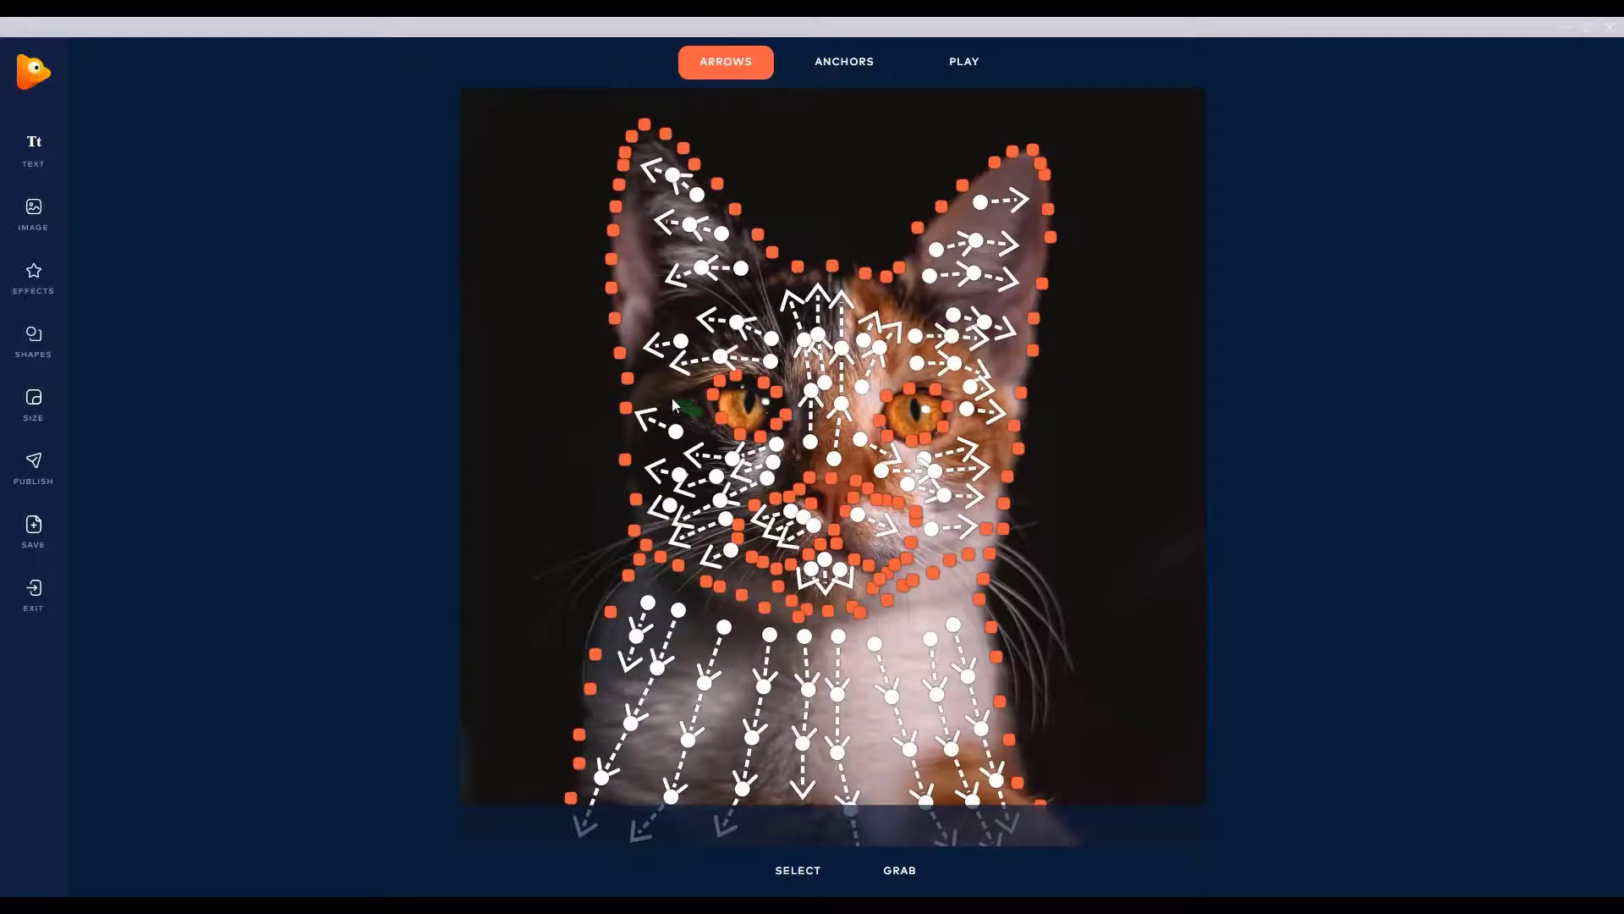
- Add arrows near the left eye, beside the nose bridge and on the right cheek, previewing each
left_click_drag(671, 398, 653, 387)
left_click(964, 62)
left_click(963, 61)
left_click_drag(856, 415, 863, 391)
left_click_drag(944, 517, 973, 512)
left_click(963, 62)
left_click(971, 68)
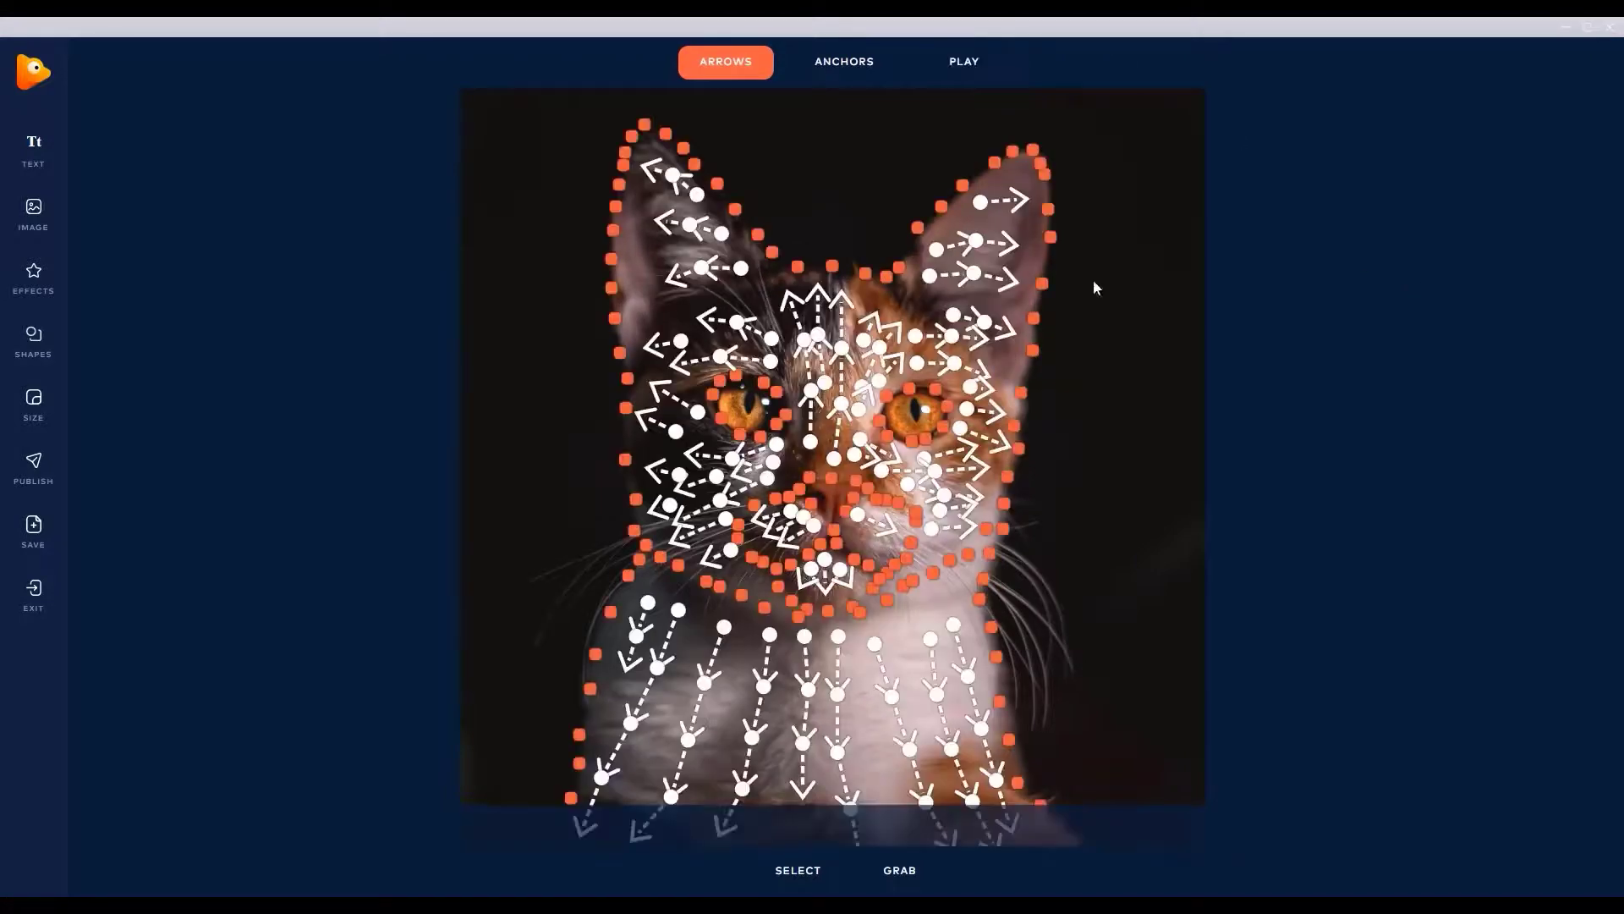
left_click(963, 62)
left_click(981, 64)
- Zoom in, pin the cat's left eye with a single anchor, and return to Single arrows
scroll(964, 425, "up", 1)
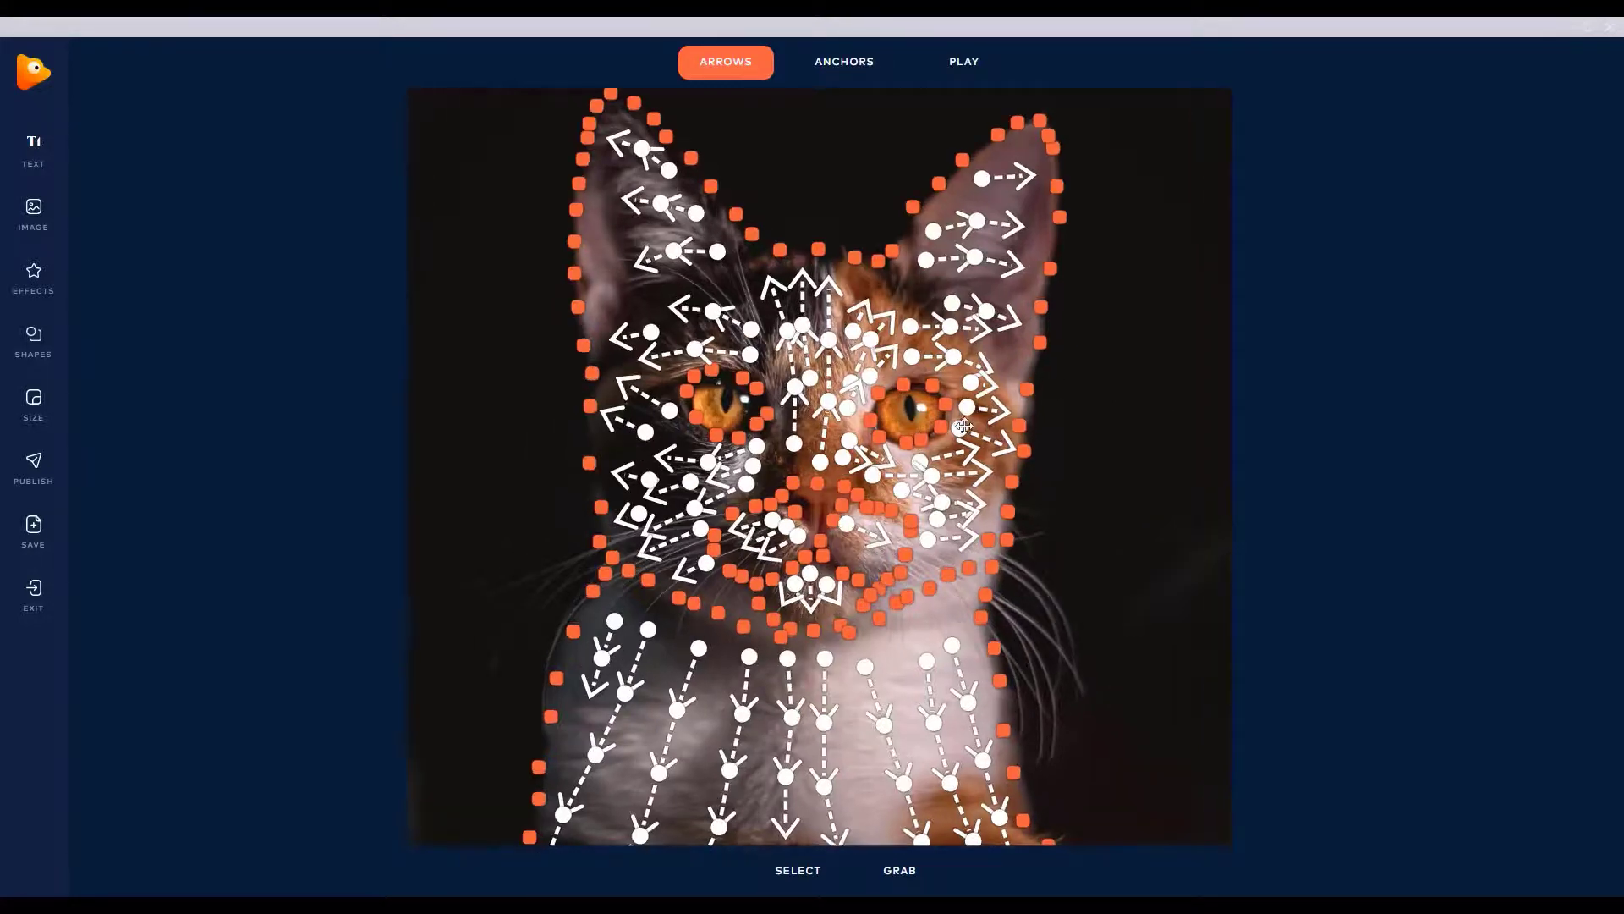
scroll(890, 409, "up", 2)
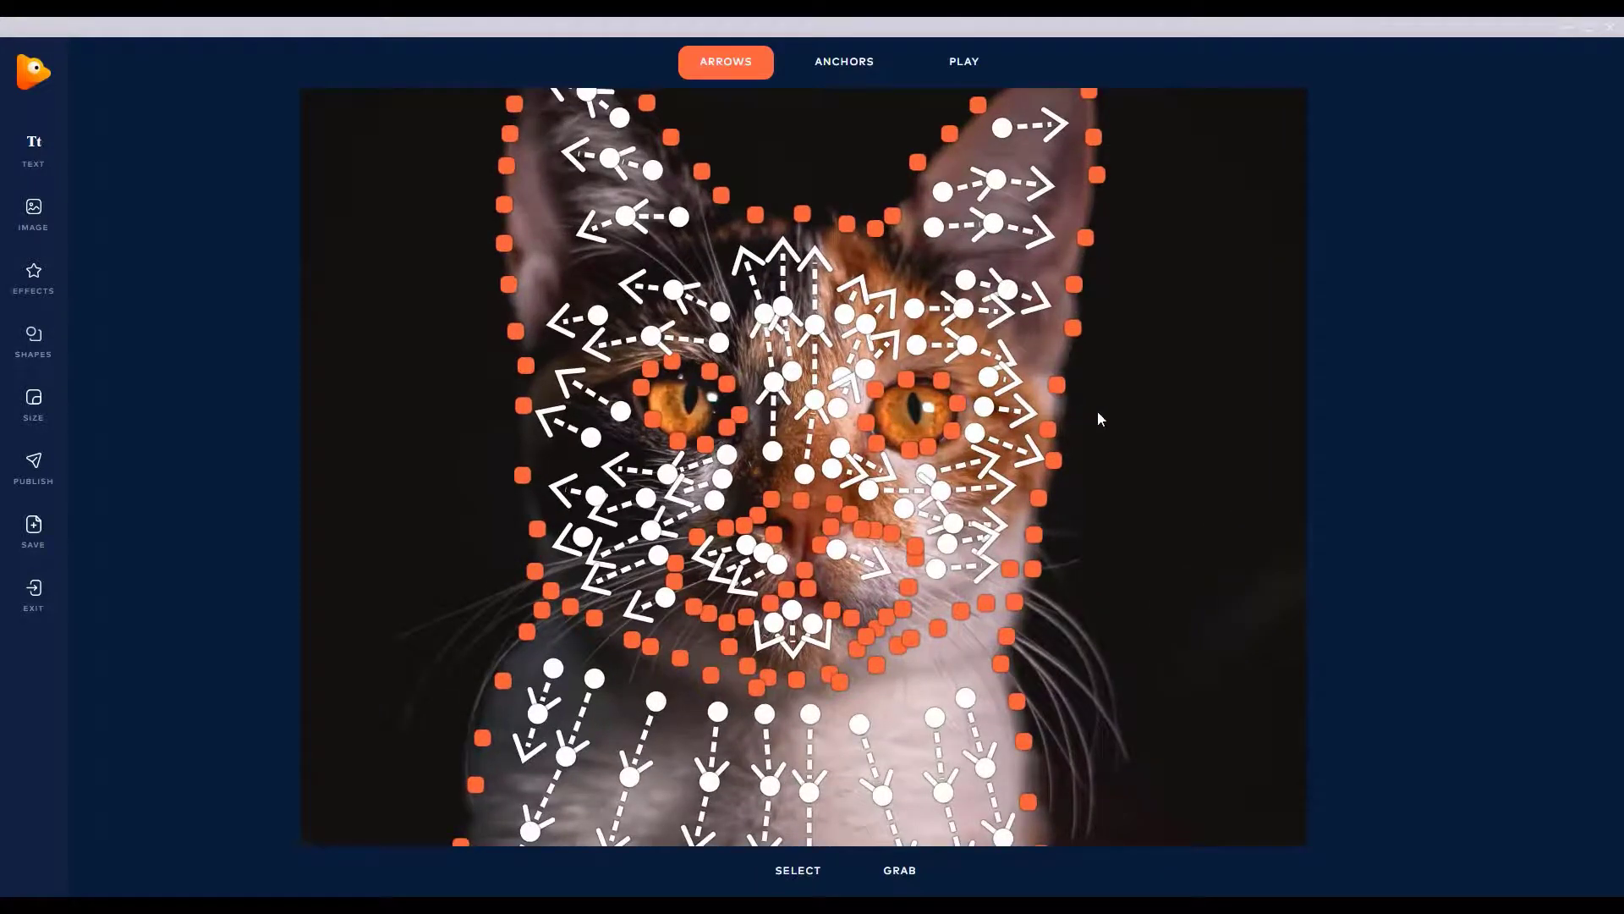
left_click(853, 68)
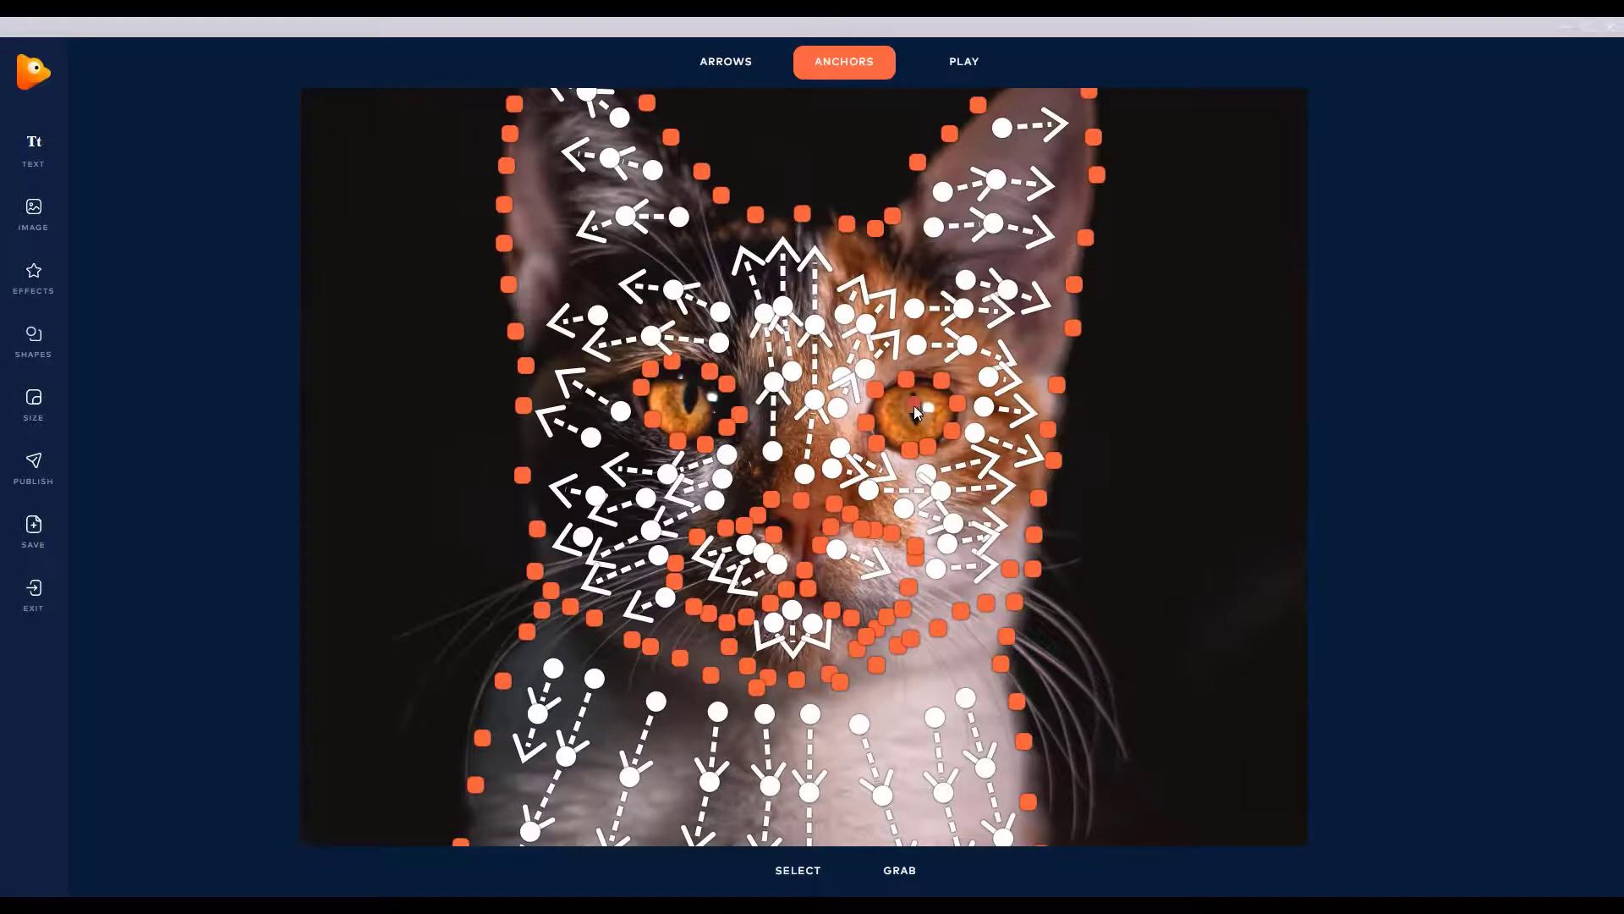
left_click(691, 395)
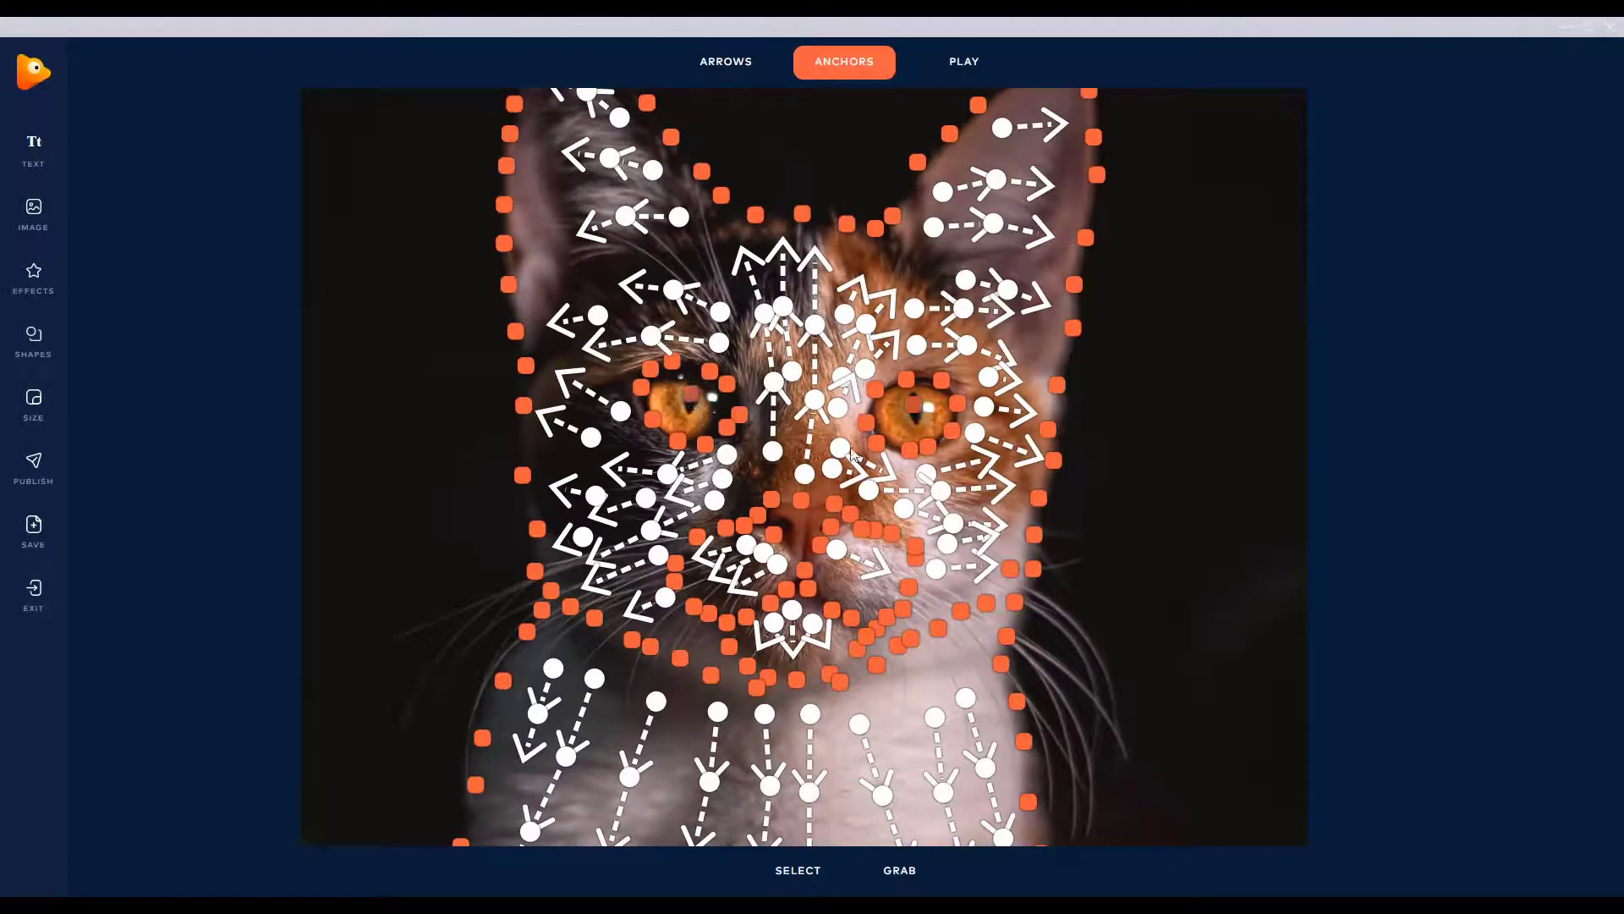
left_click(710, 58)
left_click(731, 110)
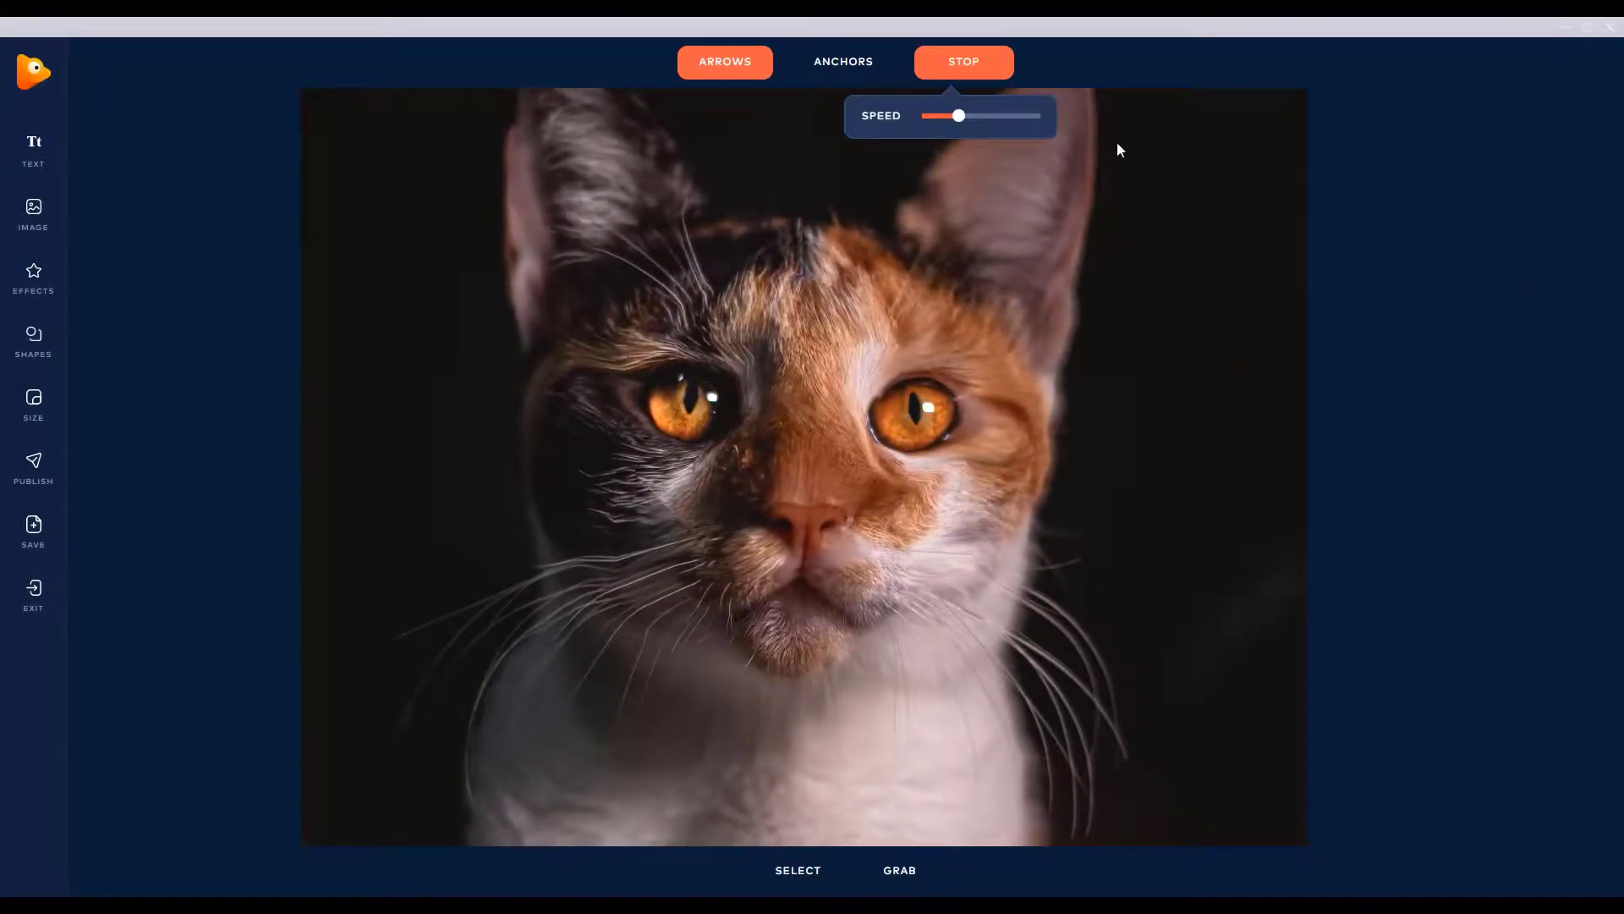
left_click(990, 74)
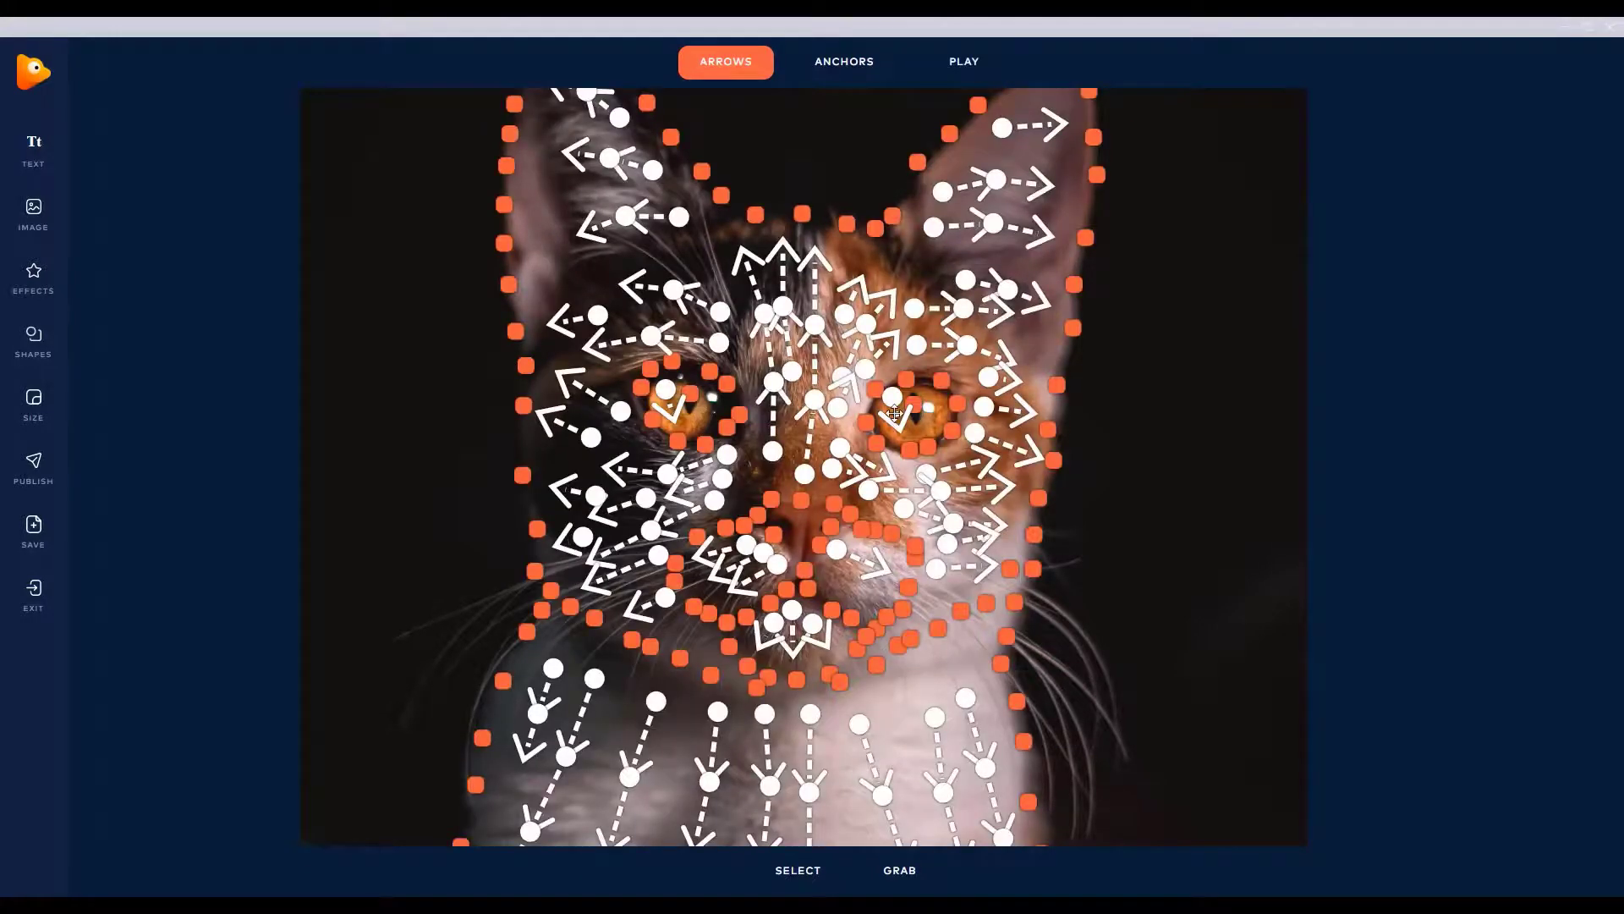
left_click_drag(895, 413, 898, 421)
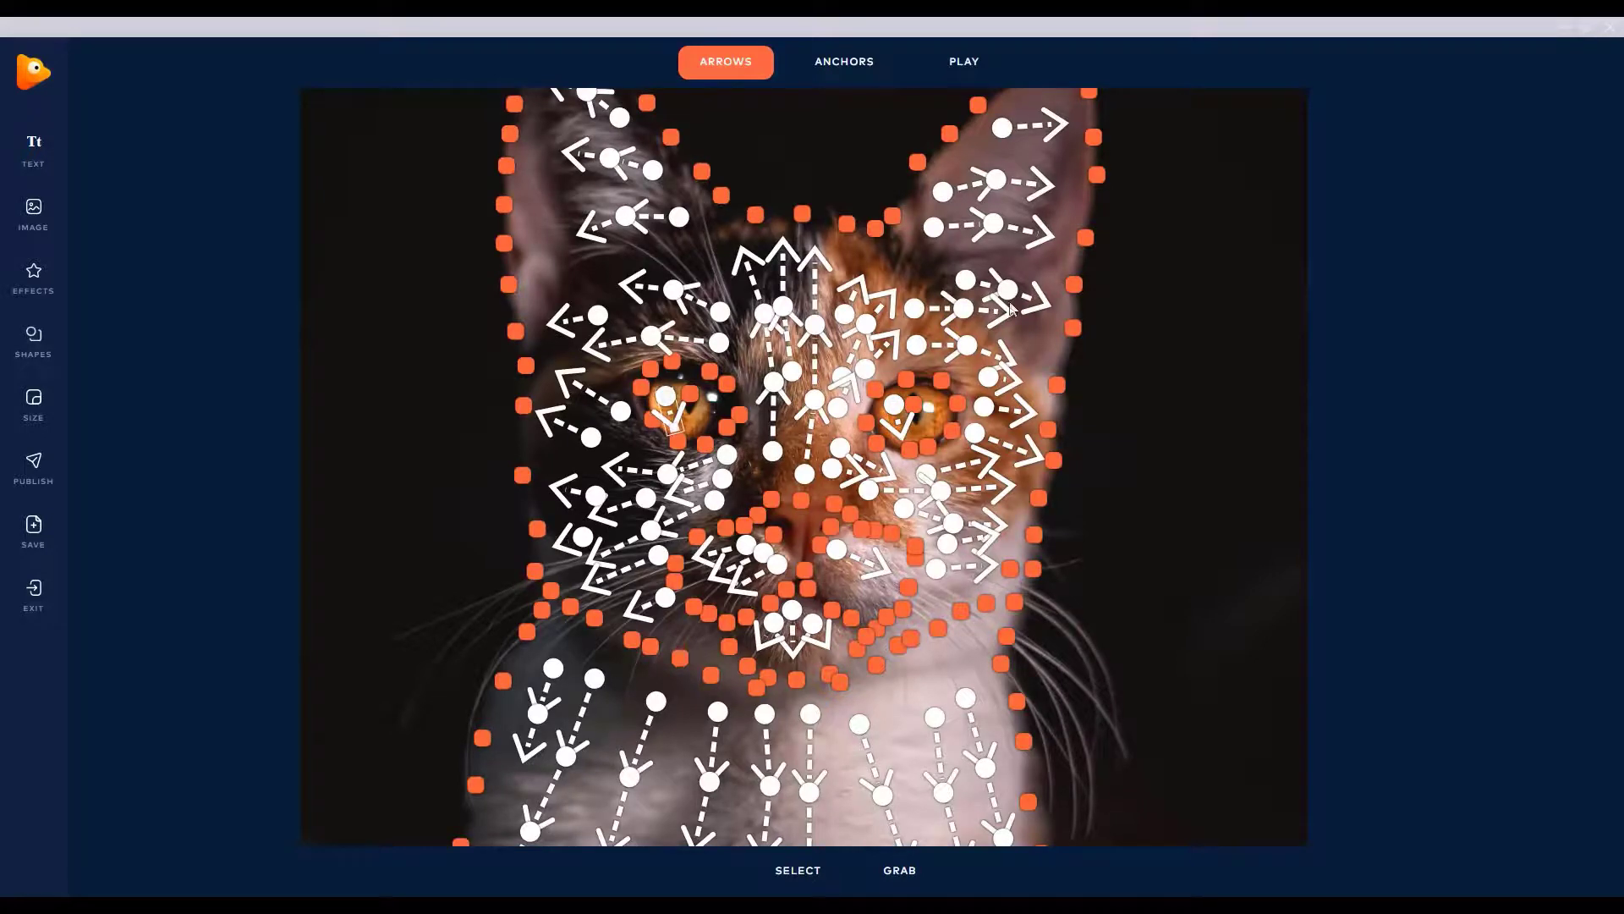
key("space")
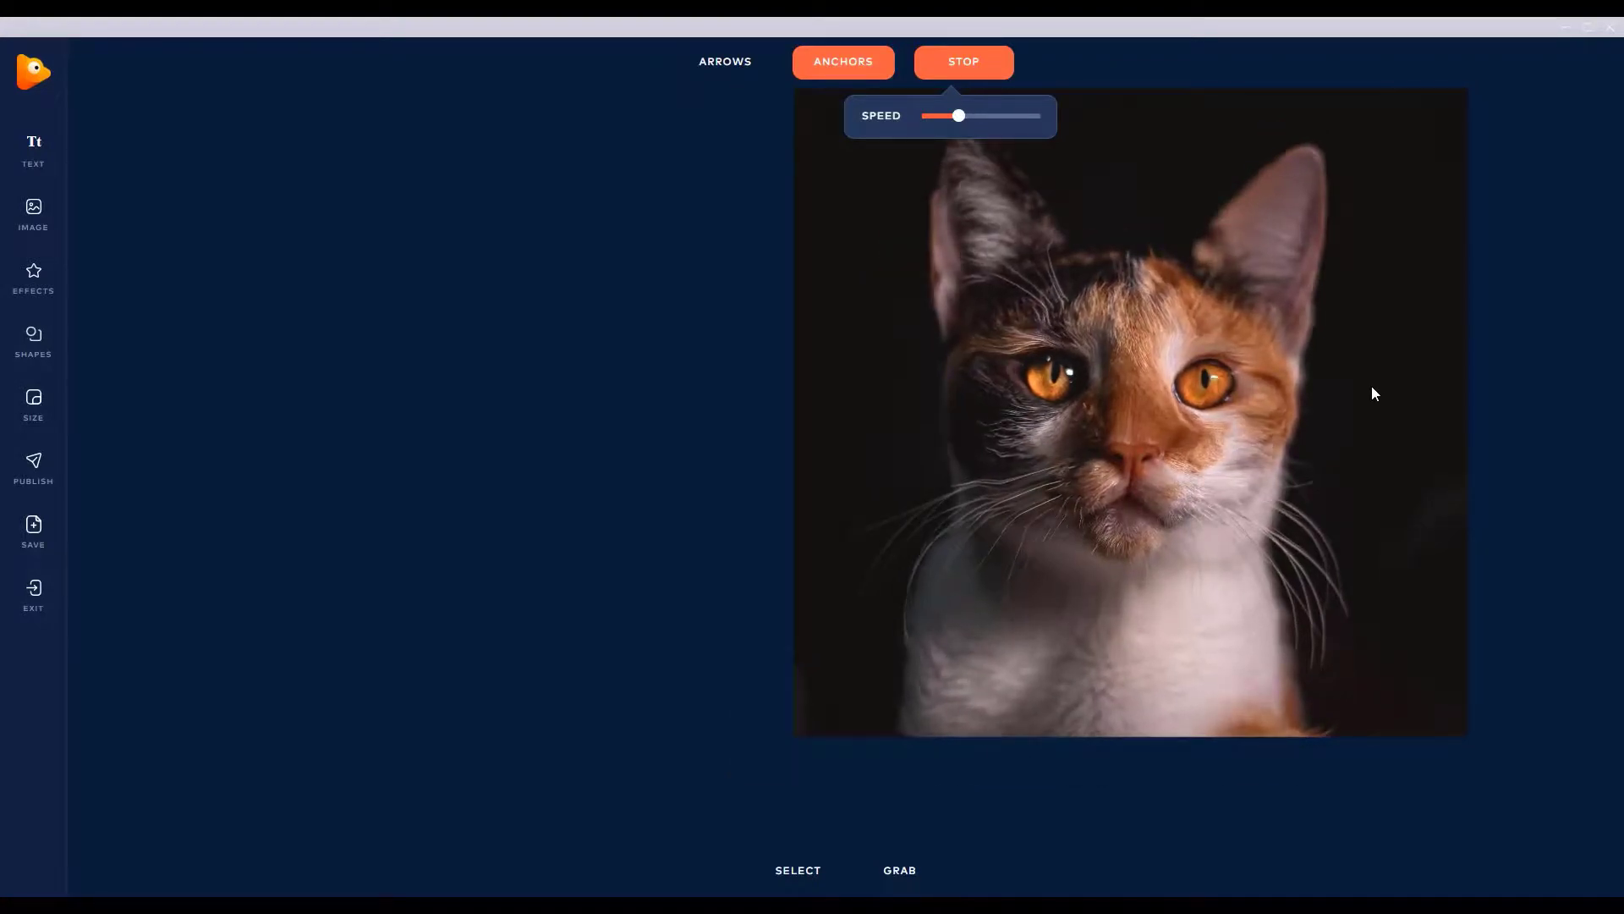
left_click(899, 871)
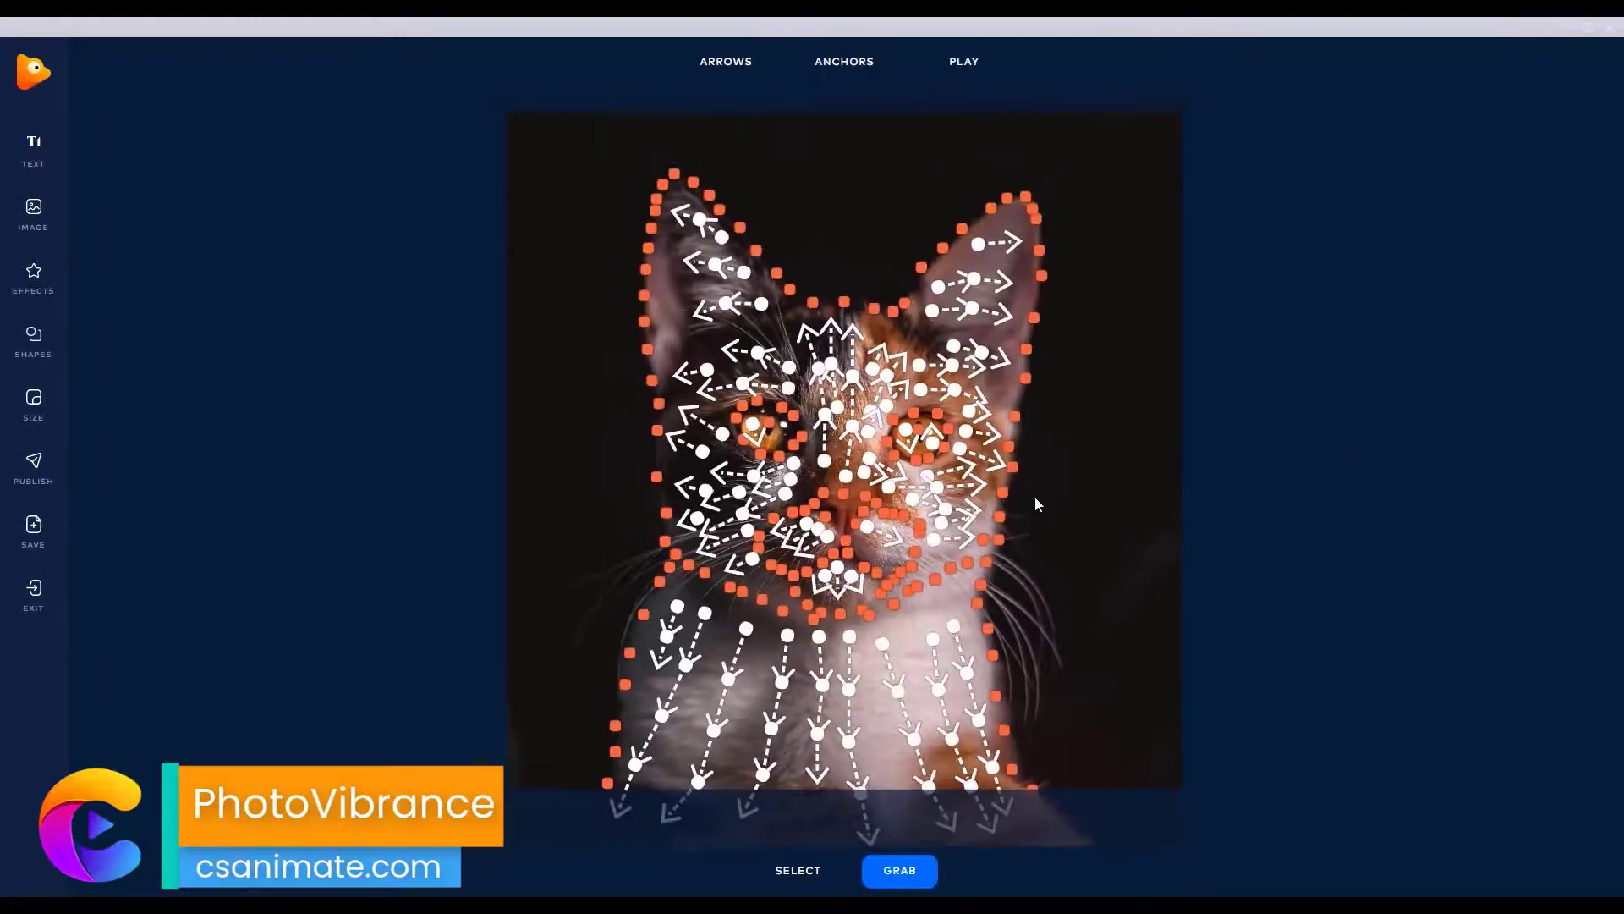
left_click(965, 60)
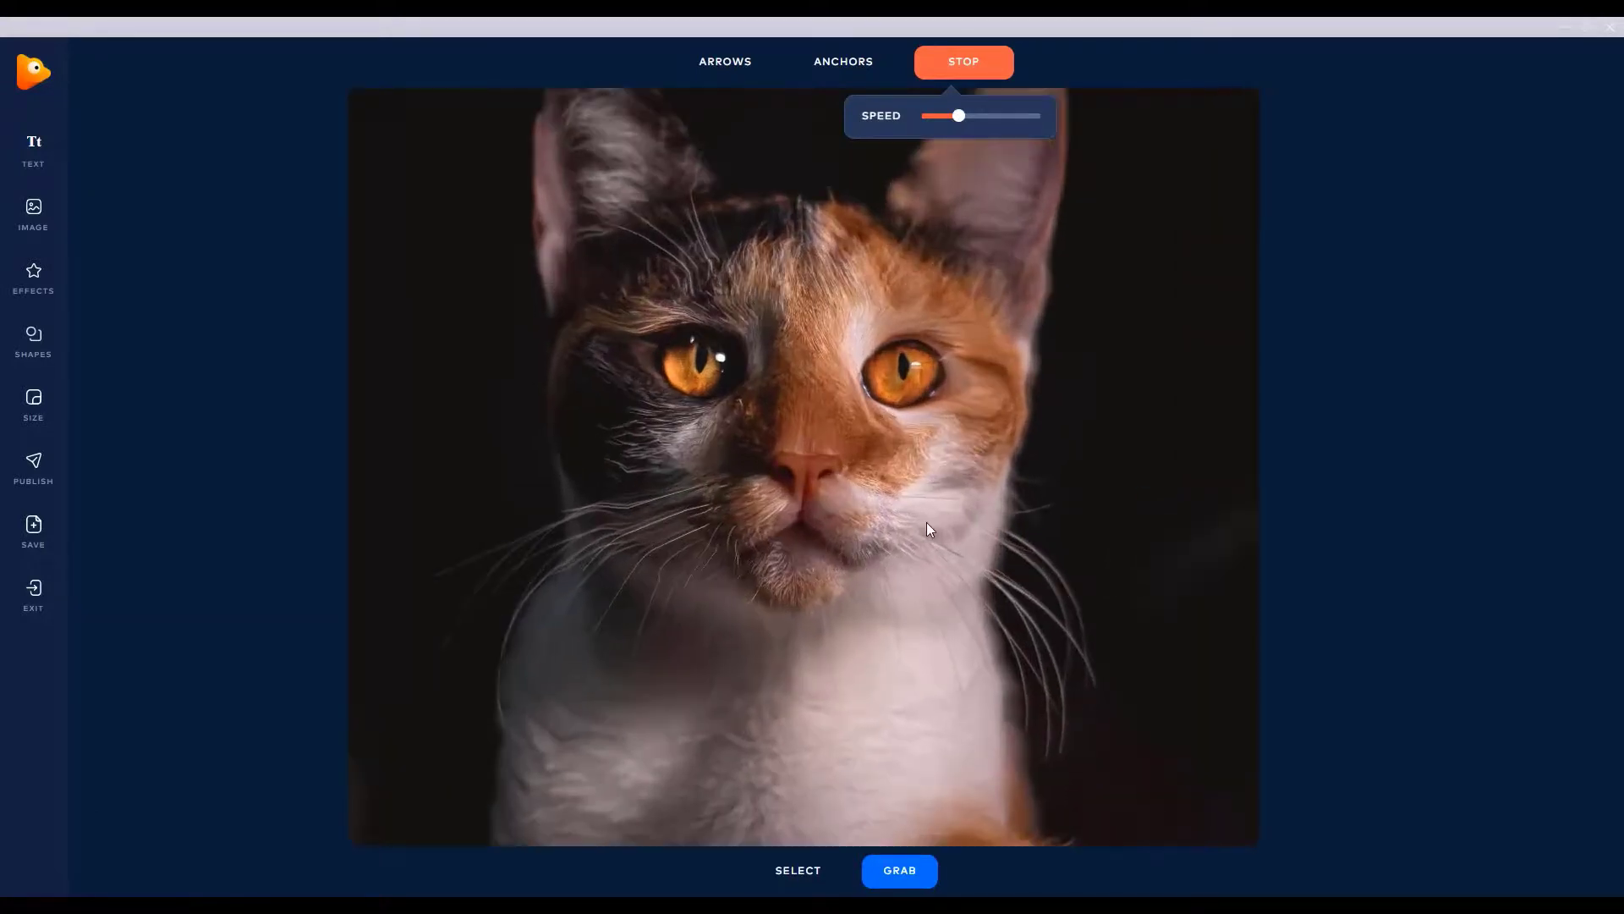
- Switch to Single arrows and adjust an arrow's direction beside the cat's left eye
left_click(971, 65)
left_click(738, 56)
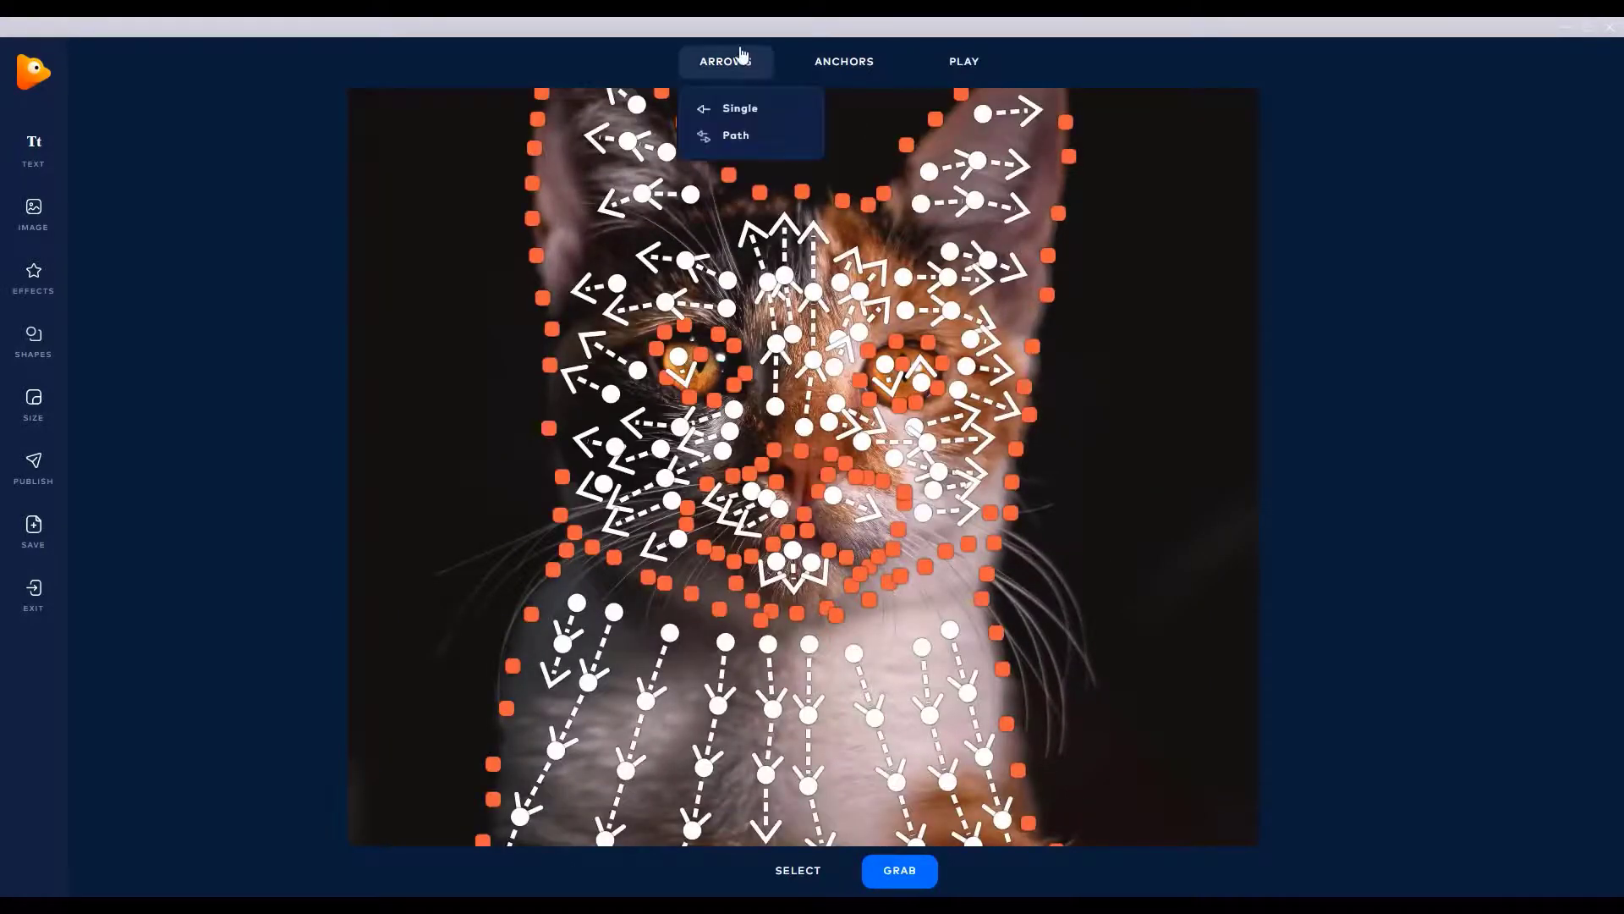
left_click(752, 113)
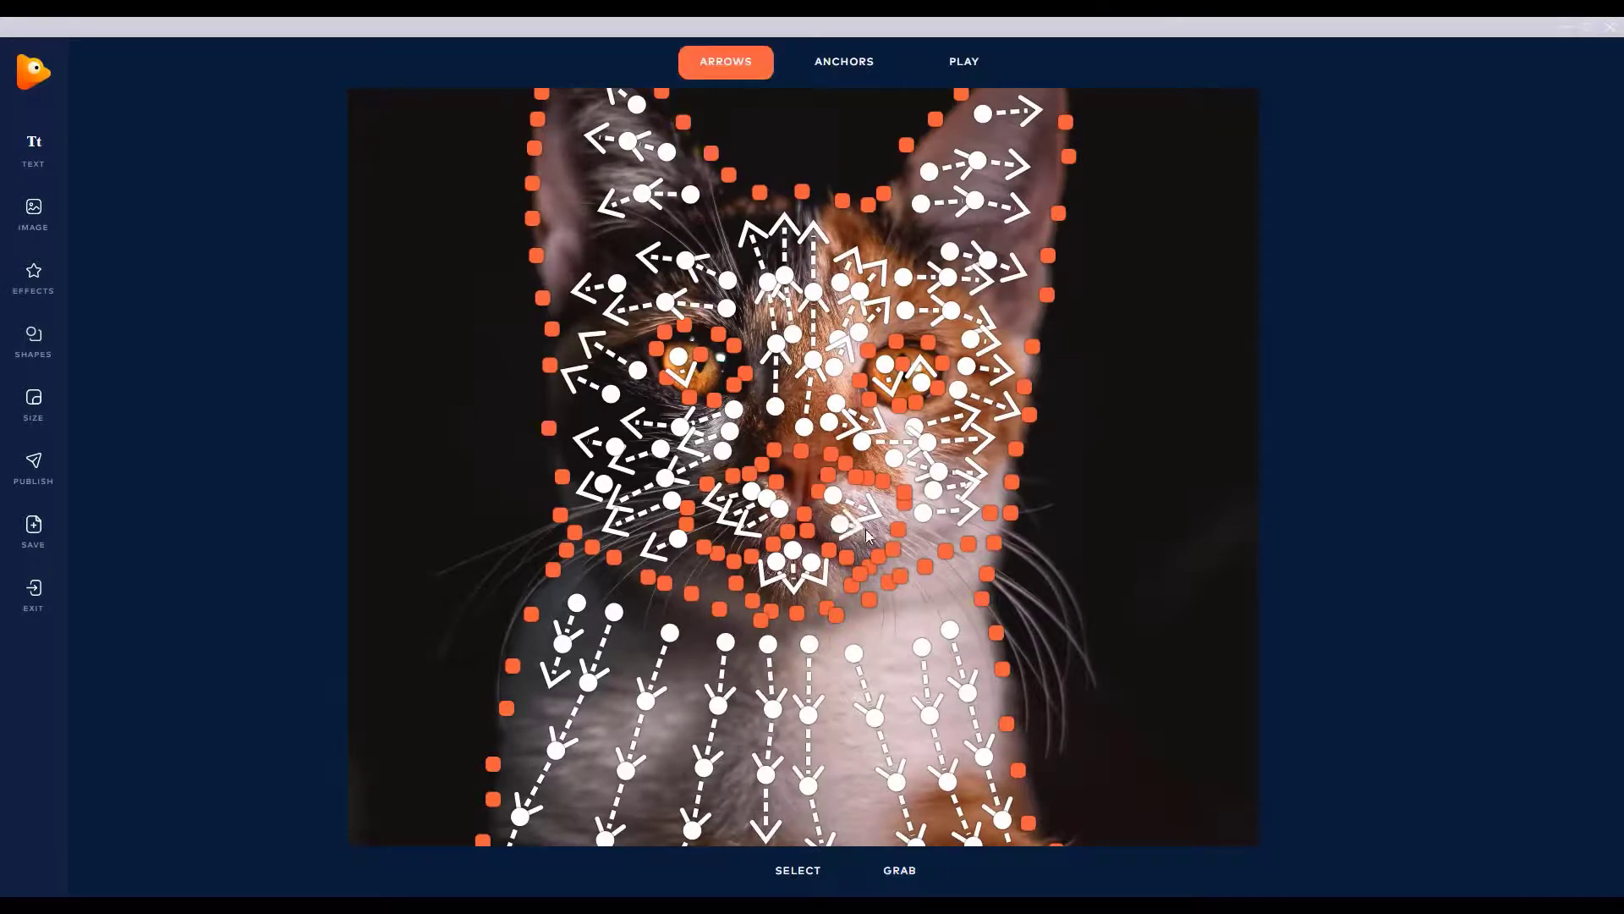
left_click(964, 62)
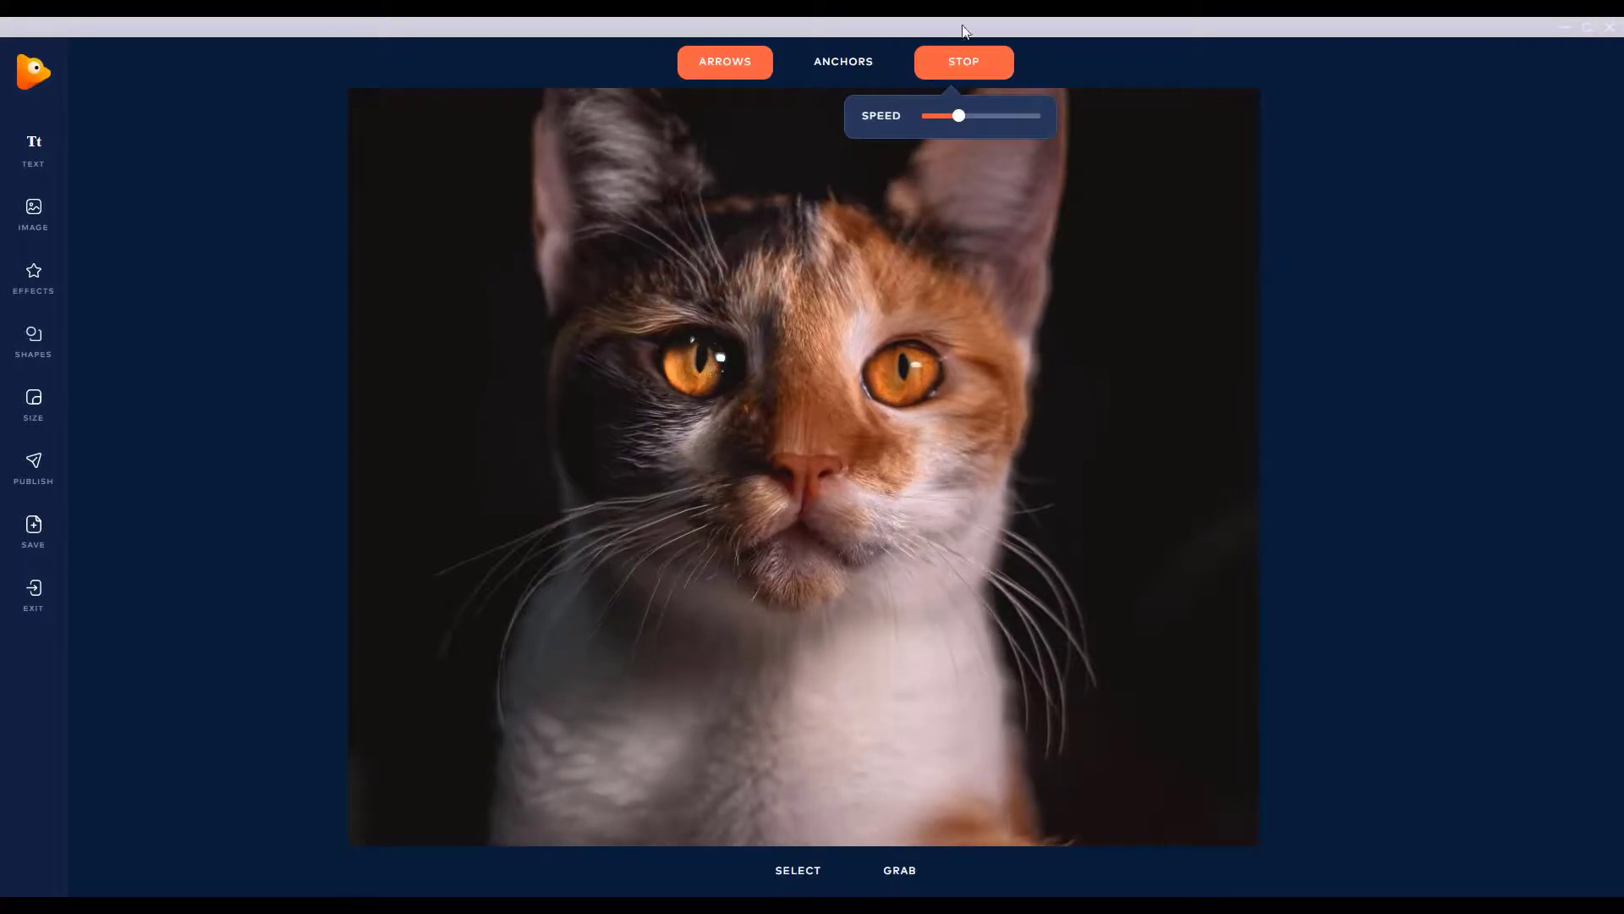
left_click(961, 64)
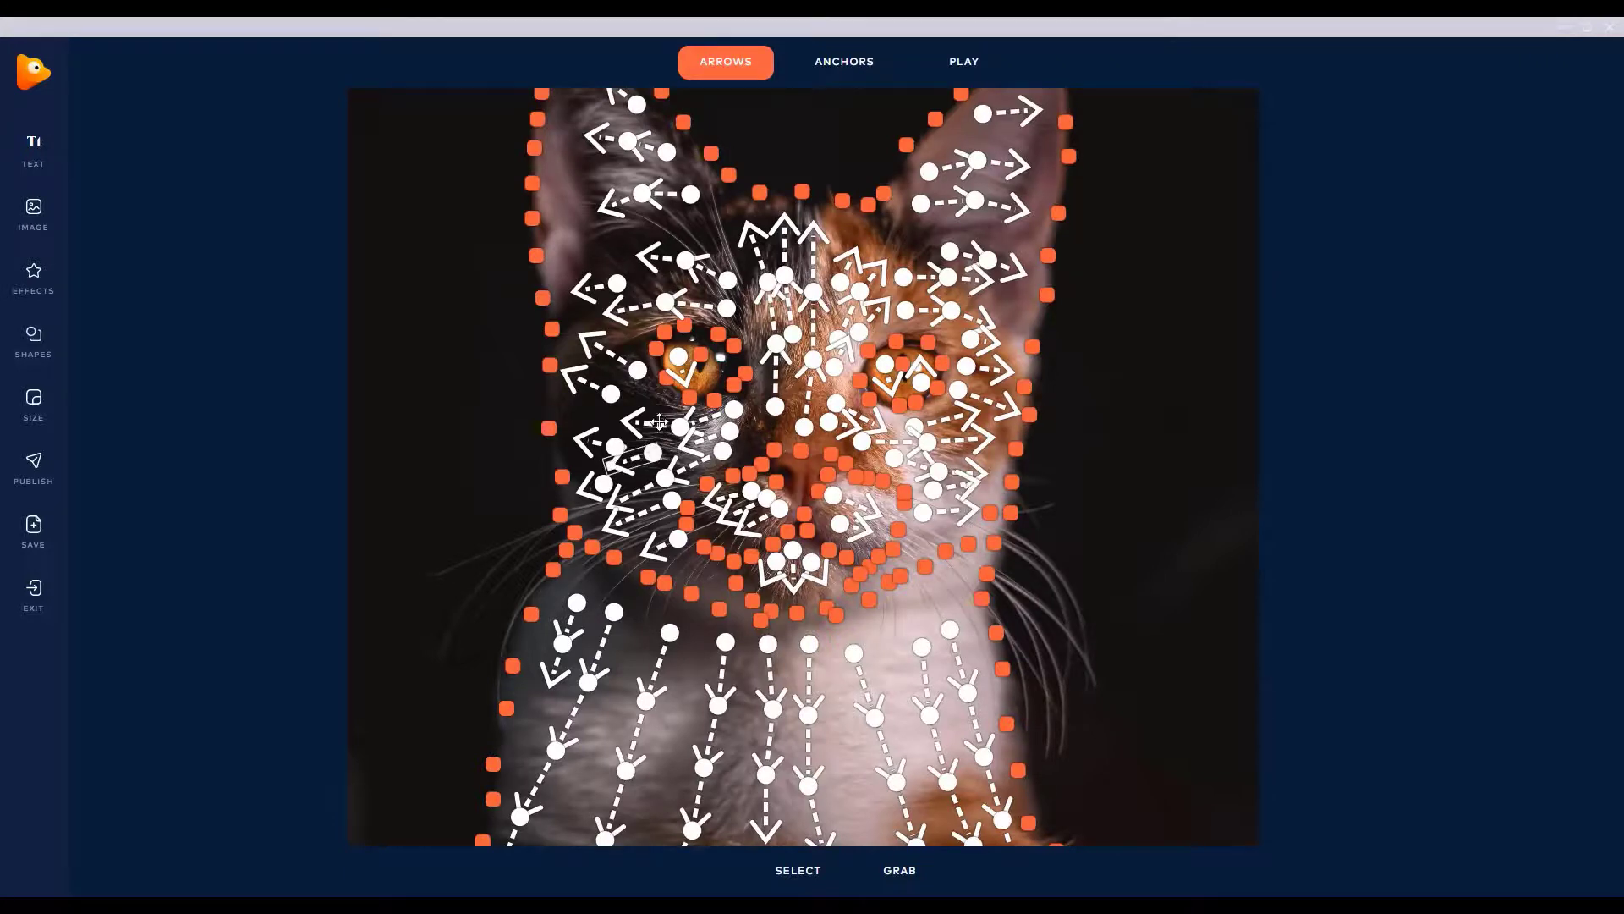
left_click_drag(621, 420, 678, 420)
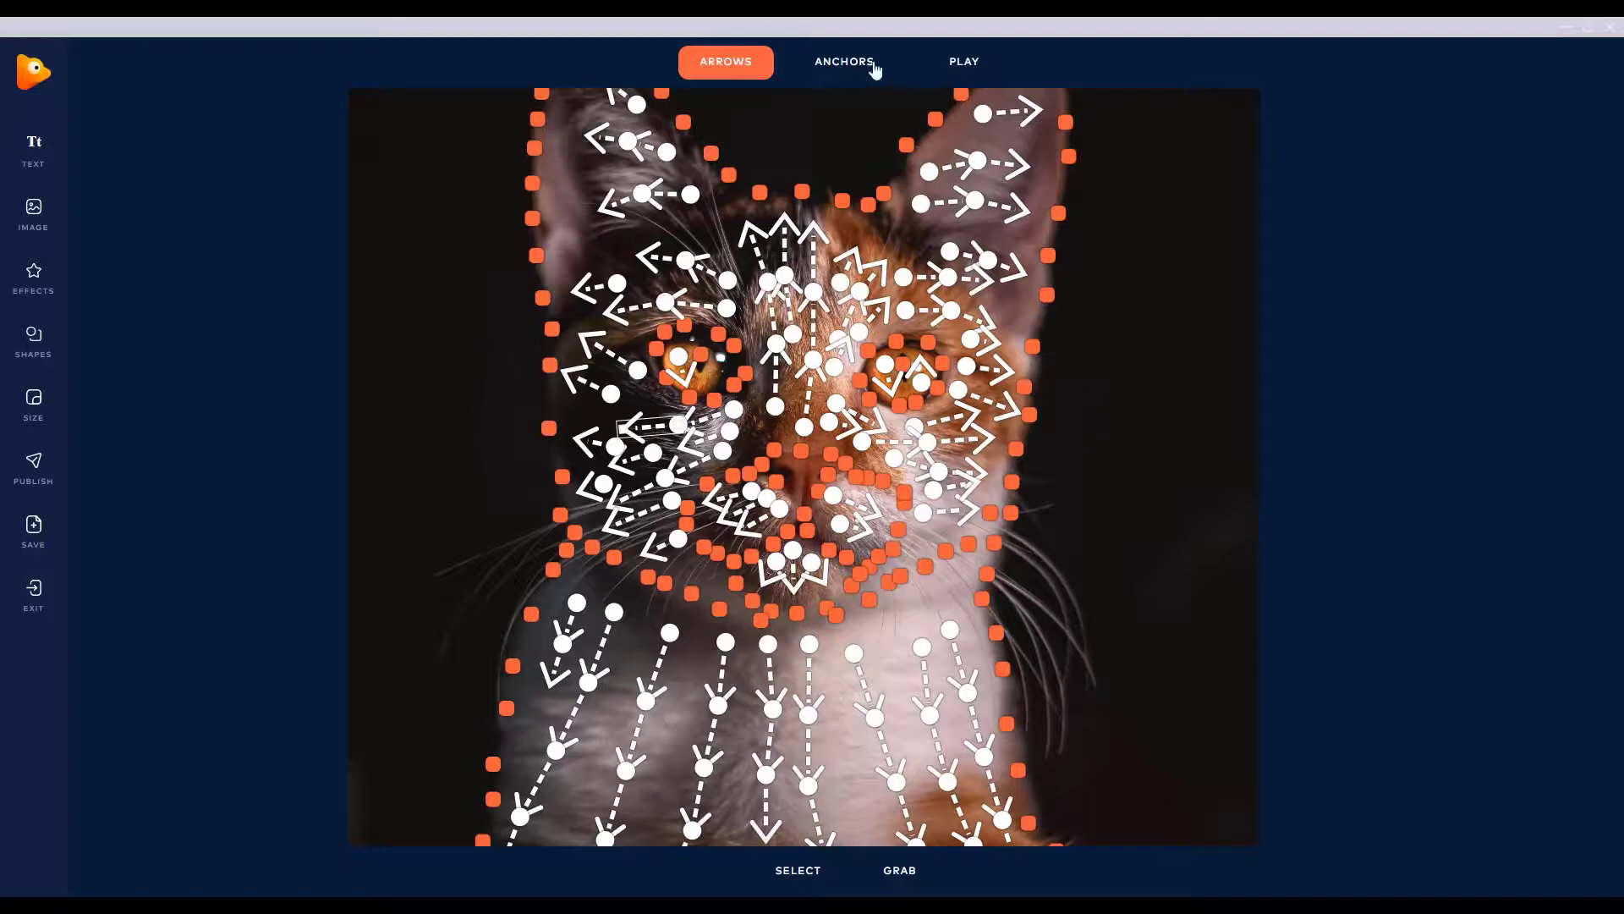
- Switch to Path arrows and nudge an arrow point beside the left eye slightly left
left_click(733, 52)
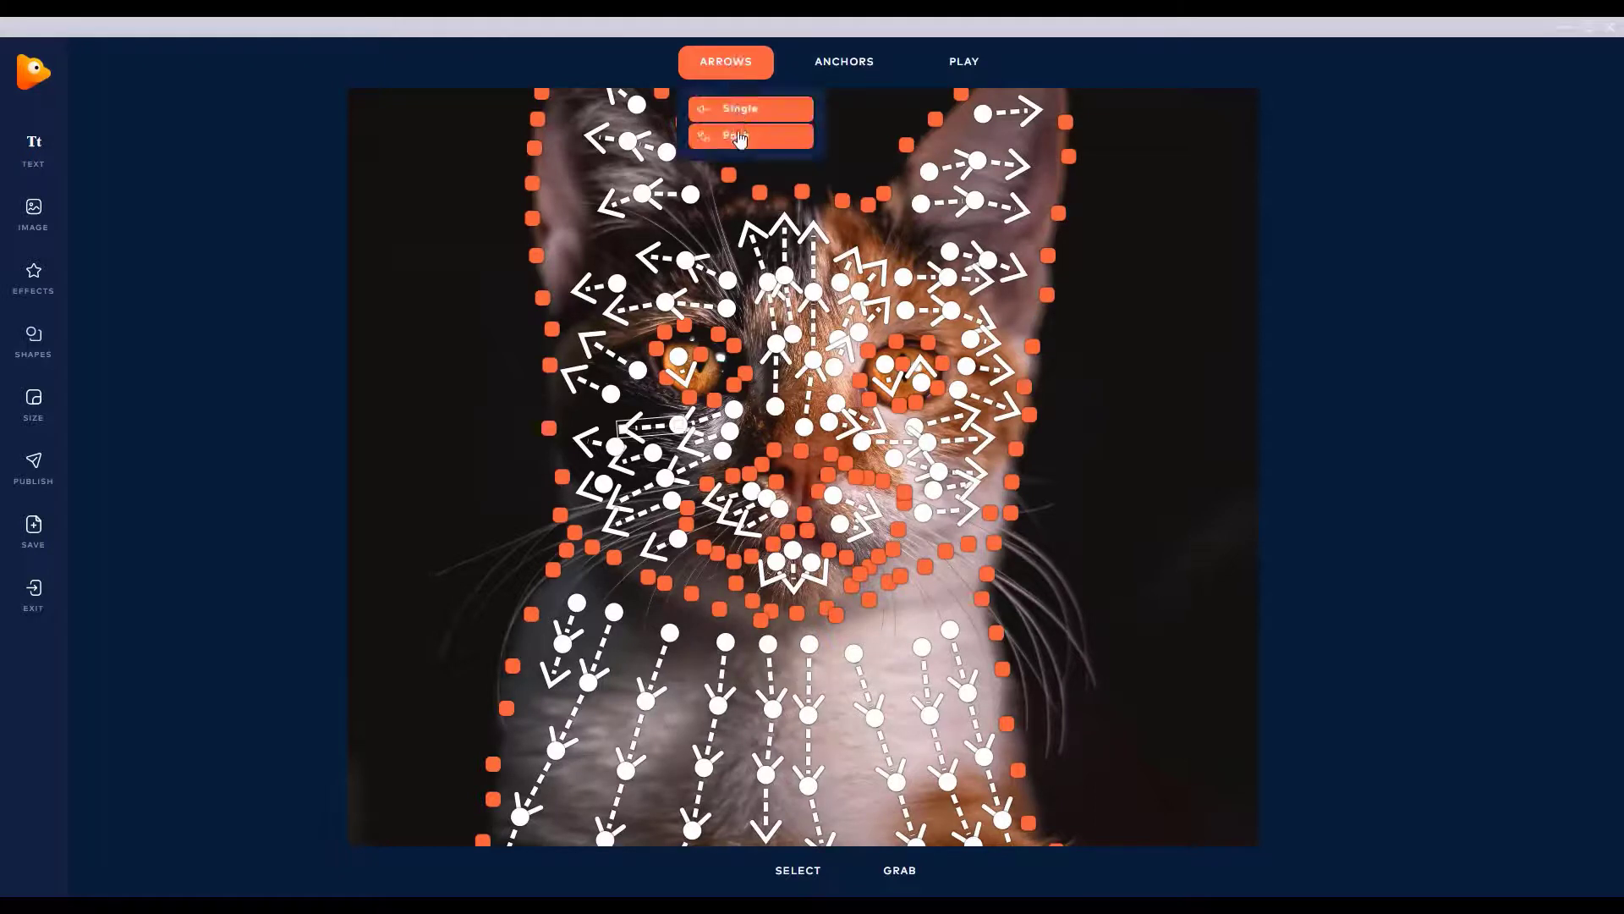
left_click(656, 392)
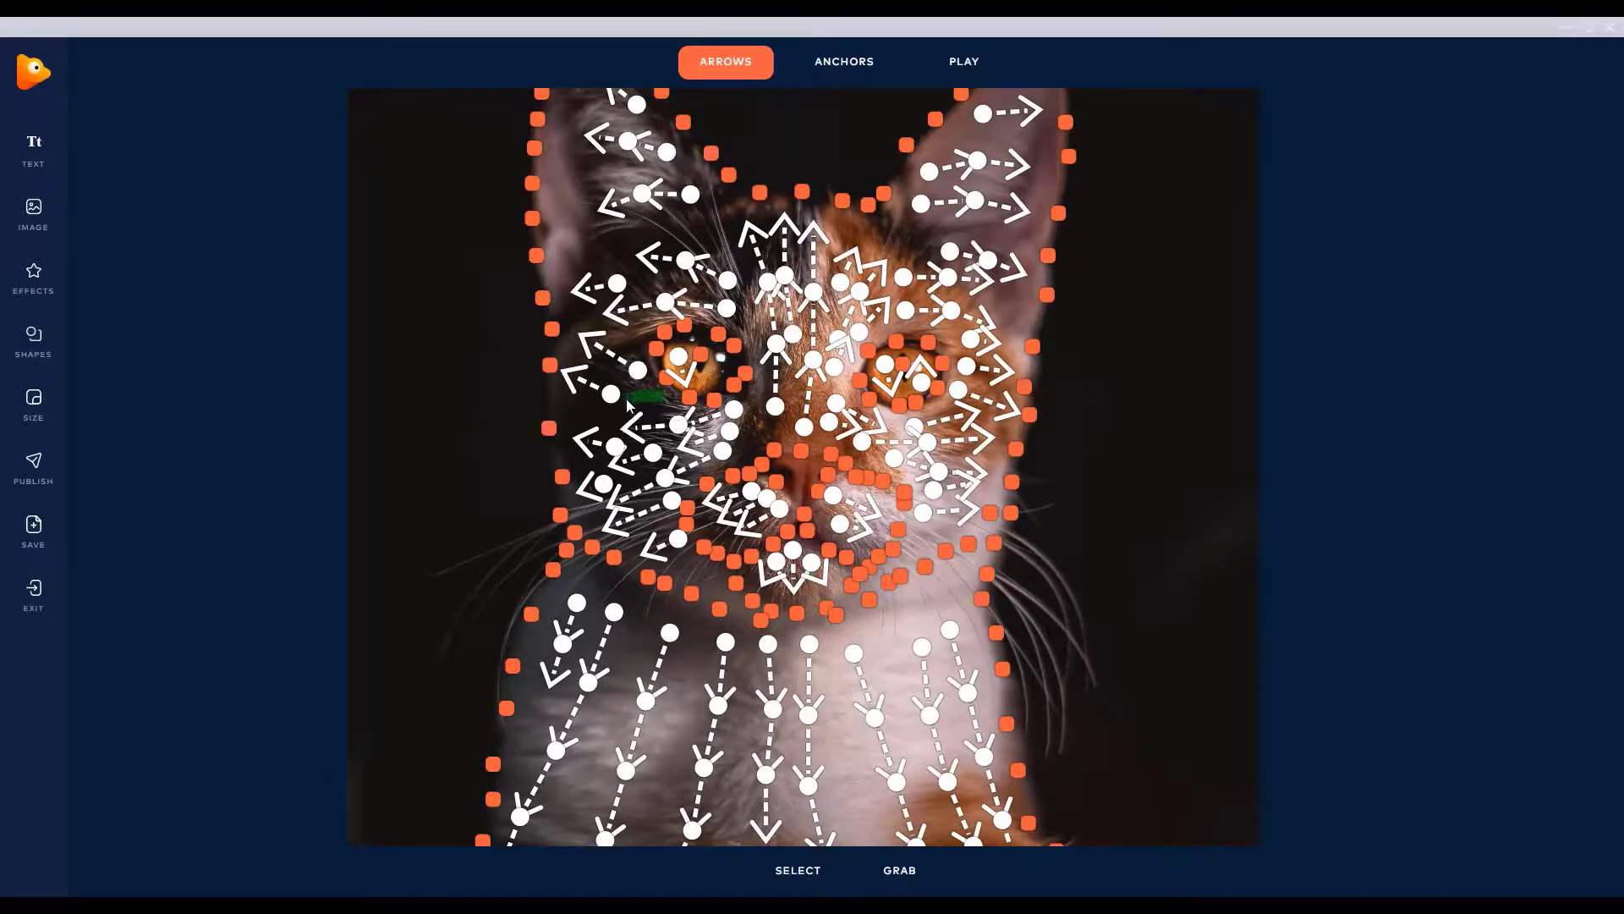
left_click(980, 64)
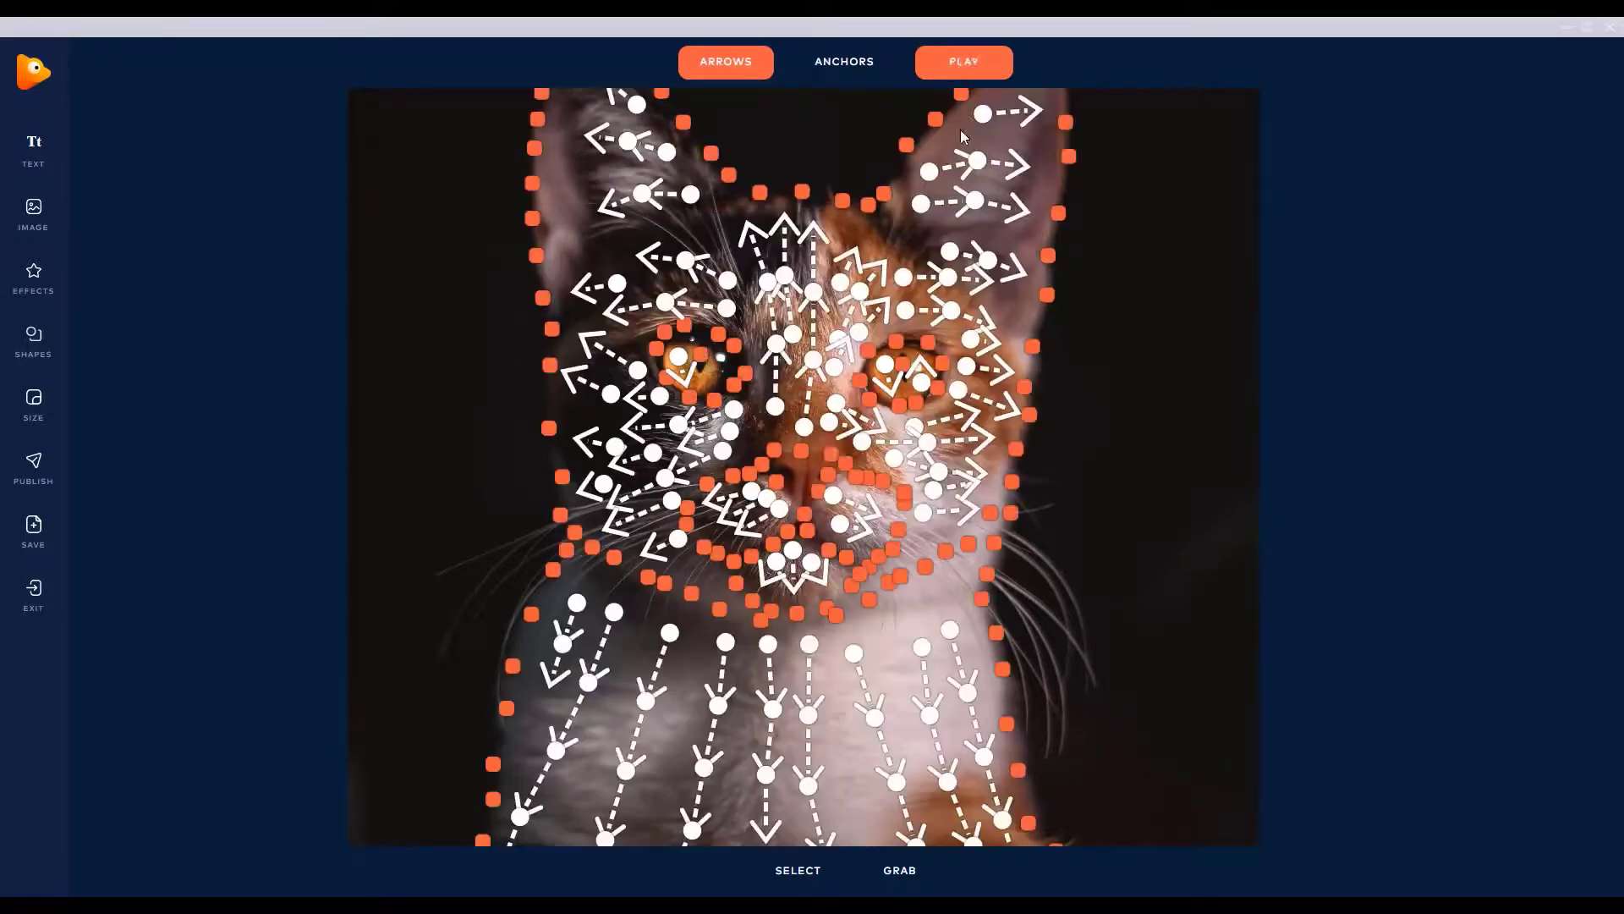
left_click(728, 457)
left_click_drag(704, 438, 688, 436)
left_click(949, 73)
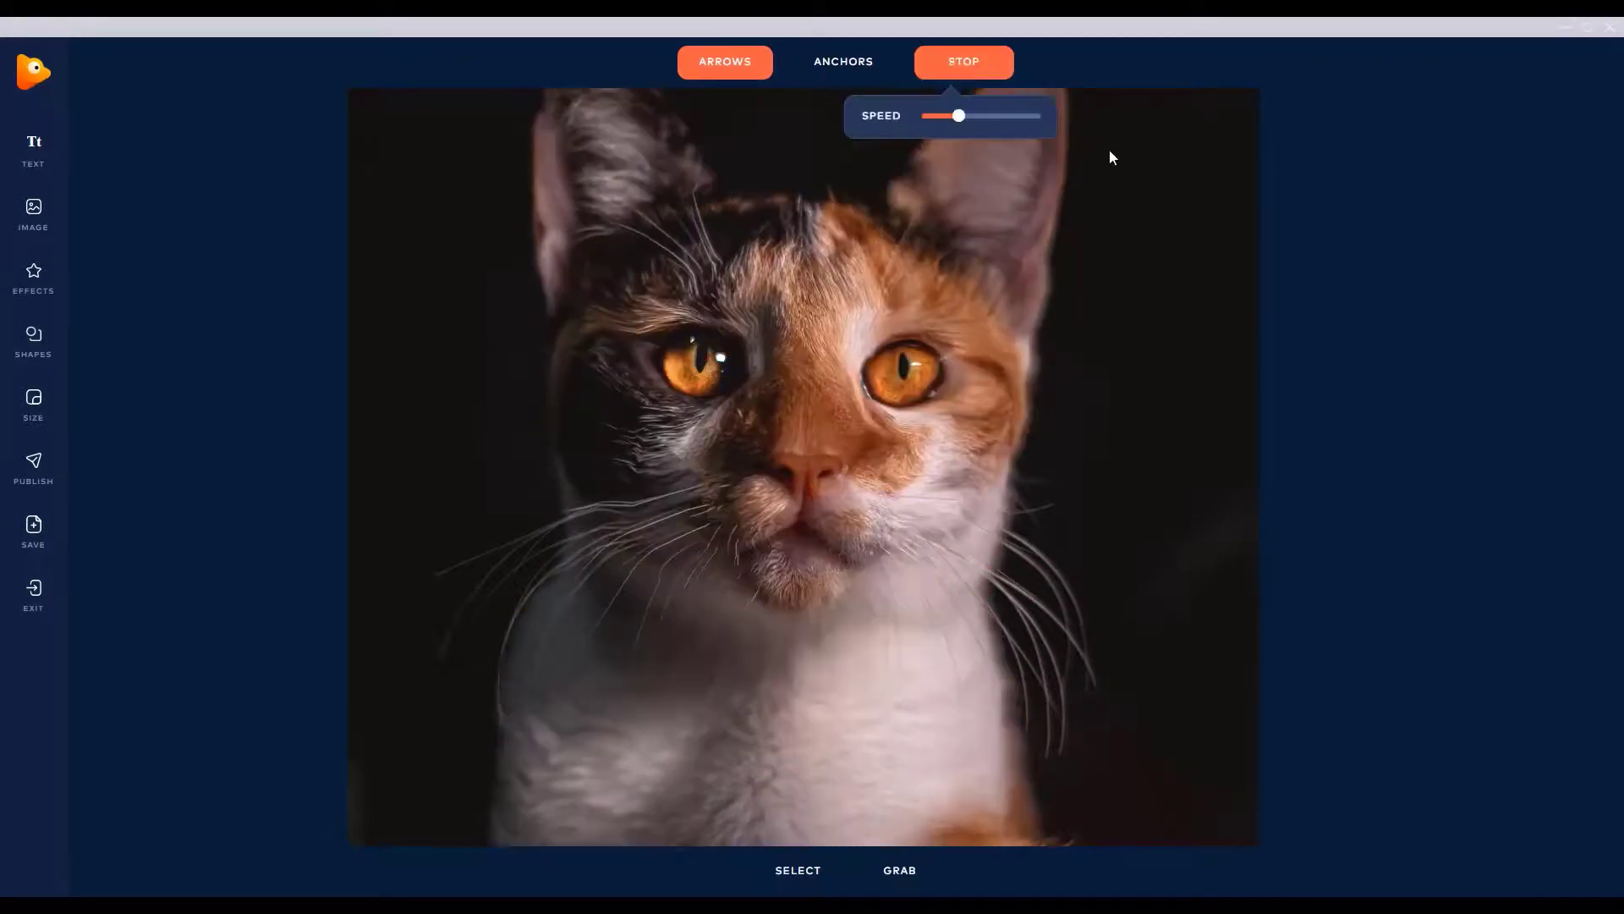
left_click(1003, 63)
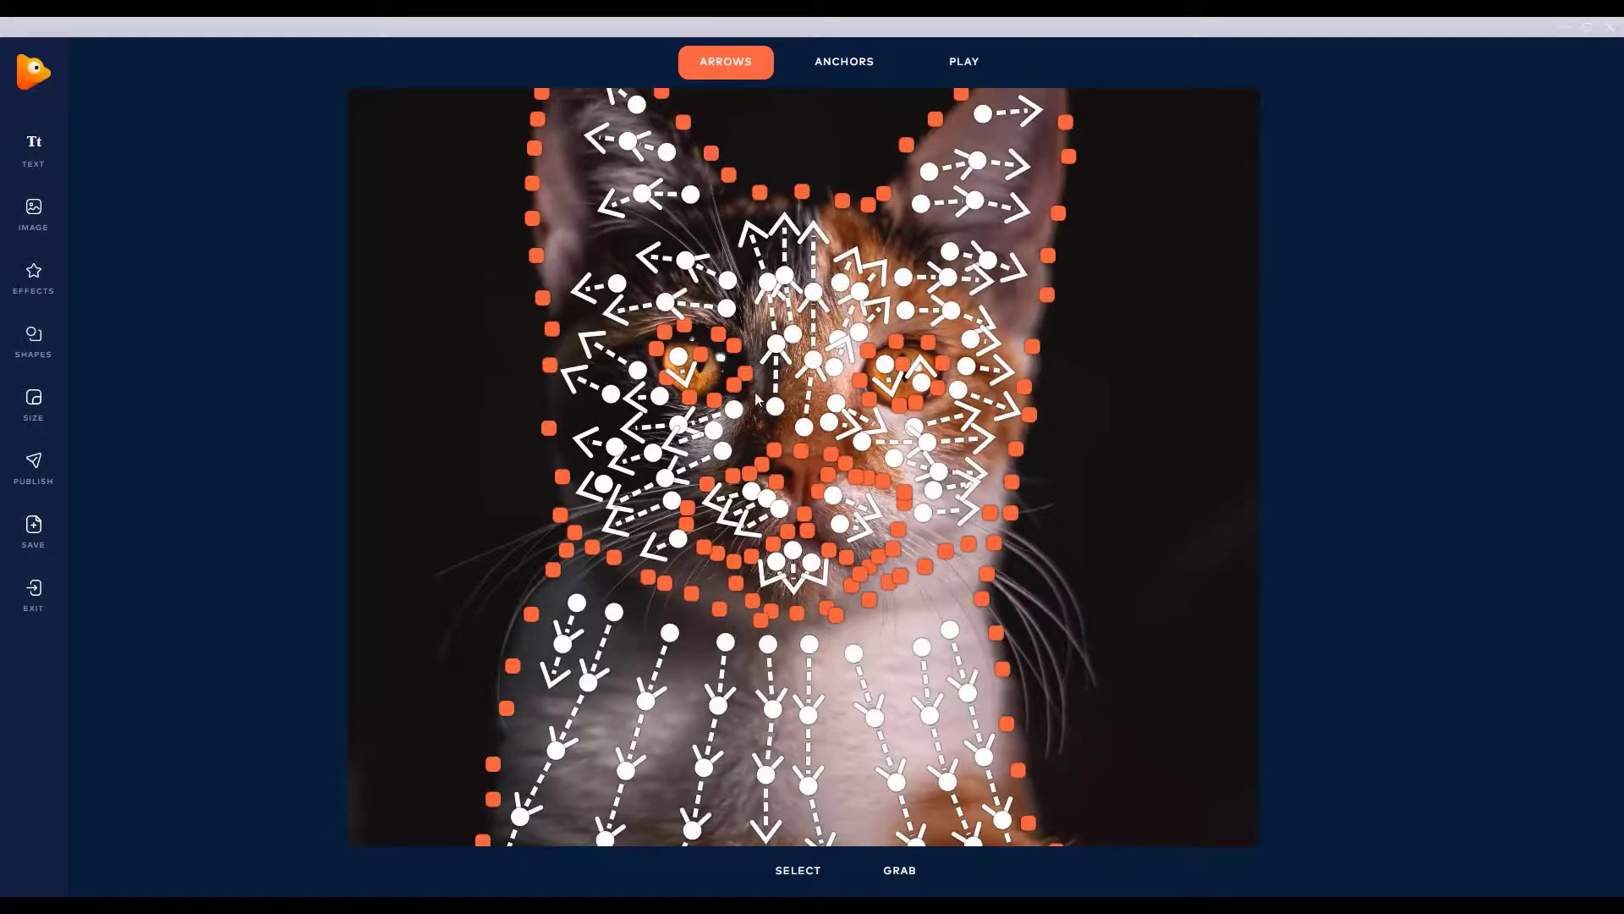
- Nudge another arrow point slightly down and preview the animation again
mouse_move(725, 408)
left_mouse_down()
mouse_move(709, 435)
mouse_move(722, 434)
left_mouse_up()
left_click(966, 59)
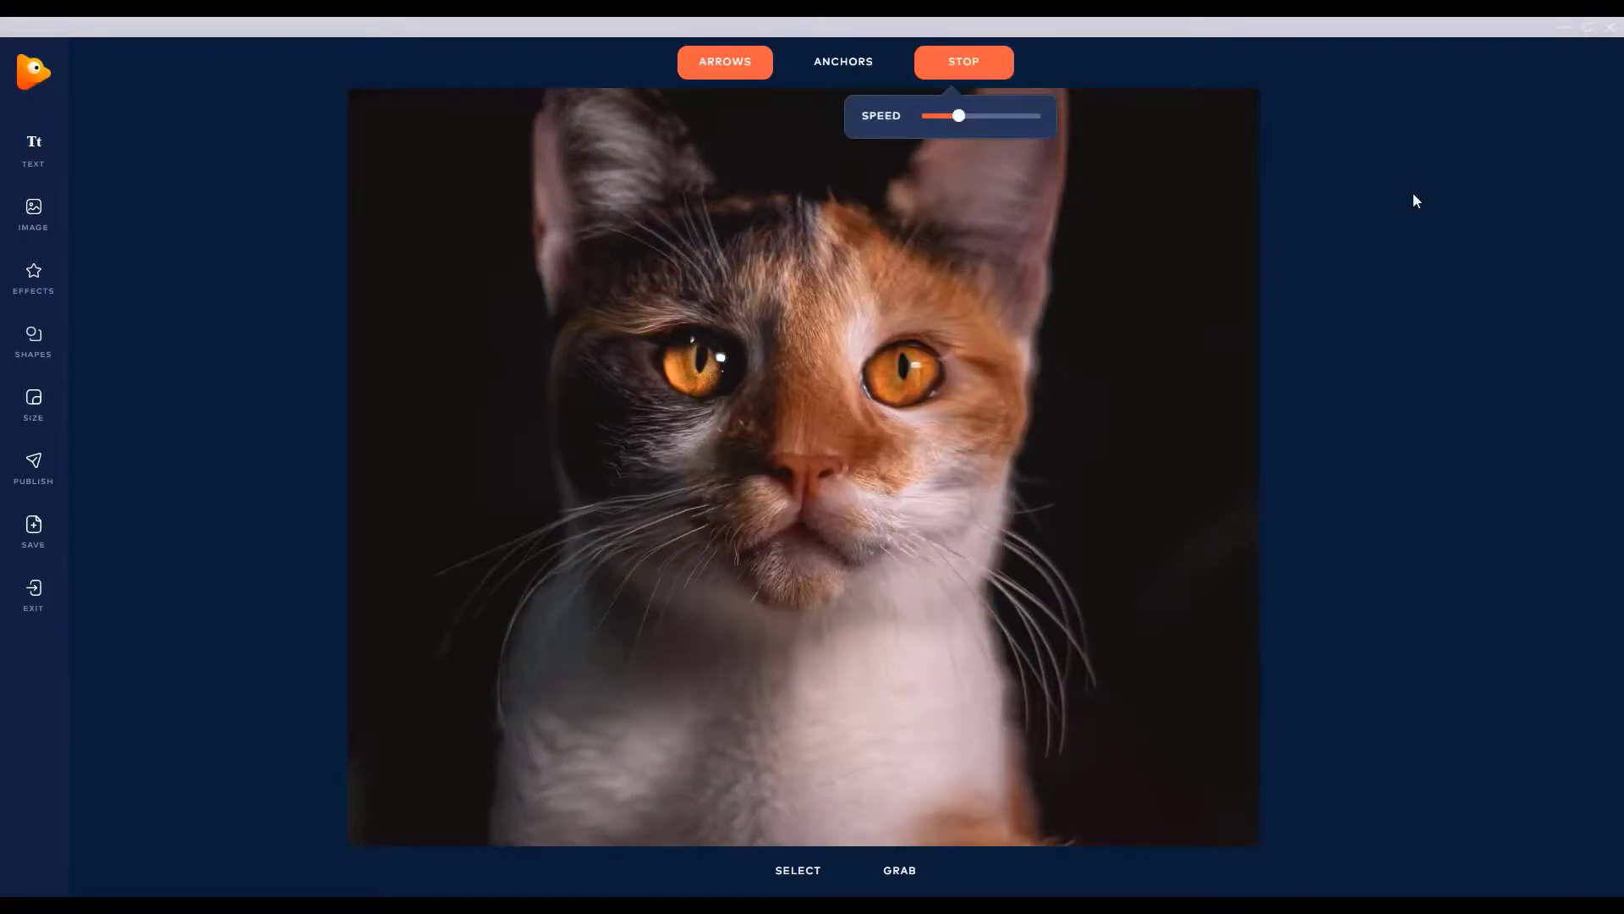
left_click(964, 61)
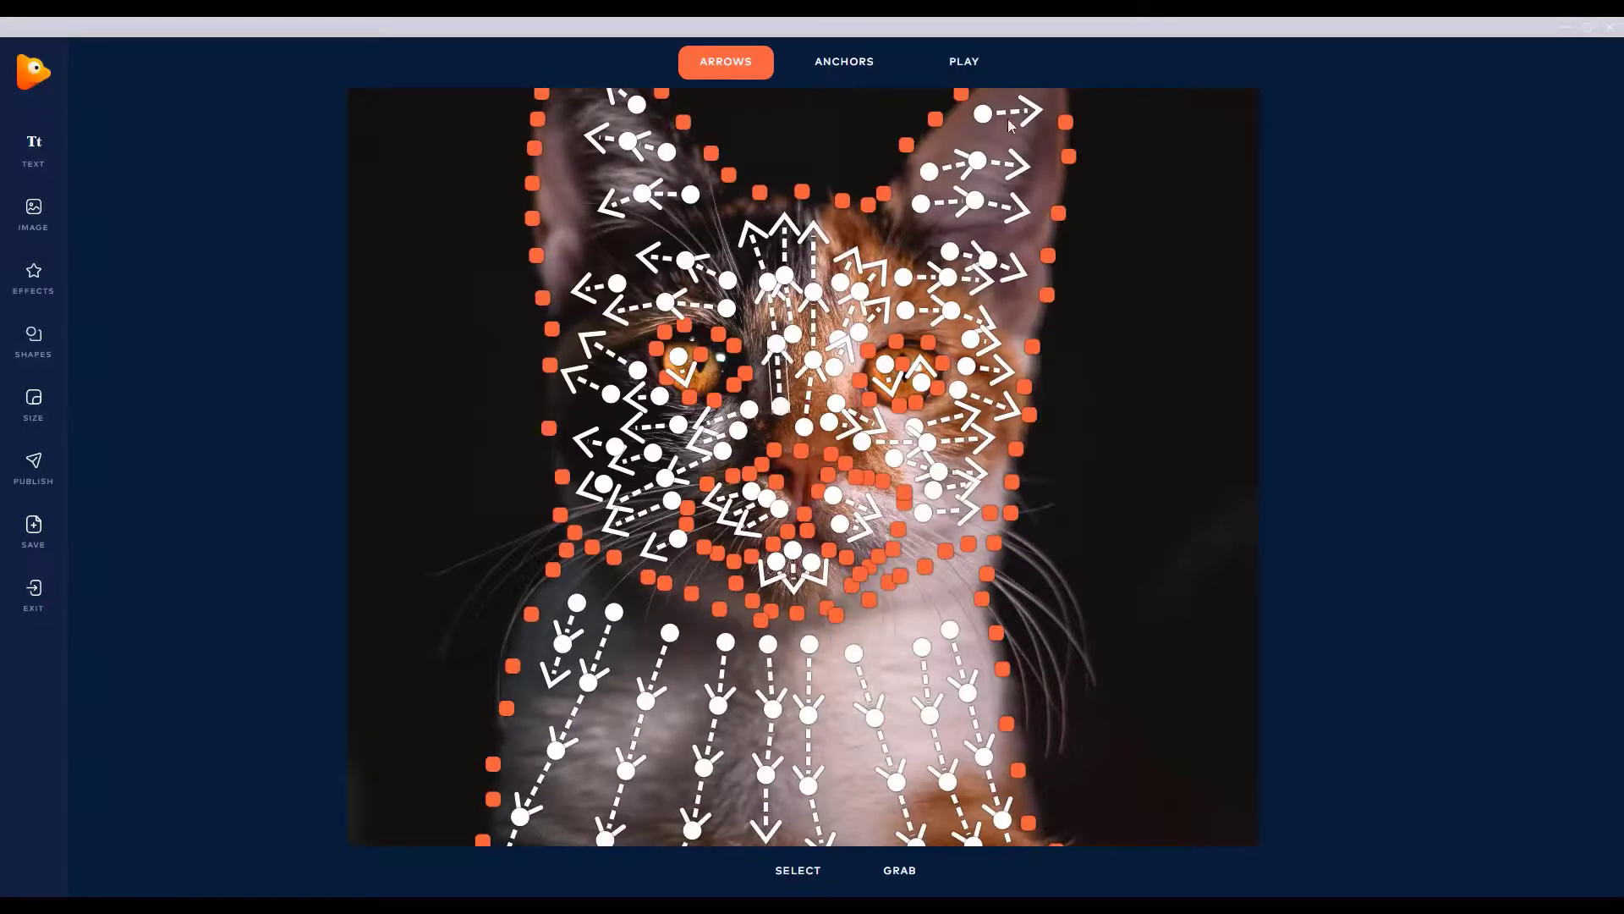
left_click(981, 69)
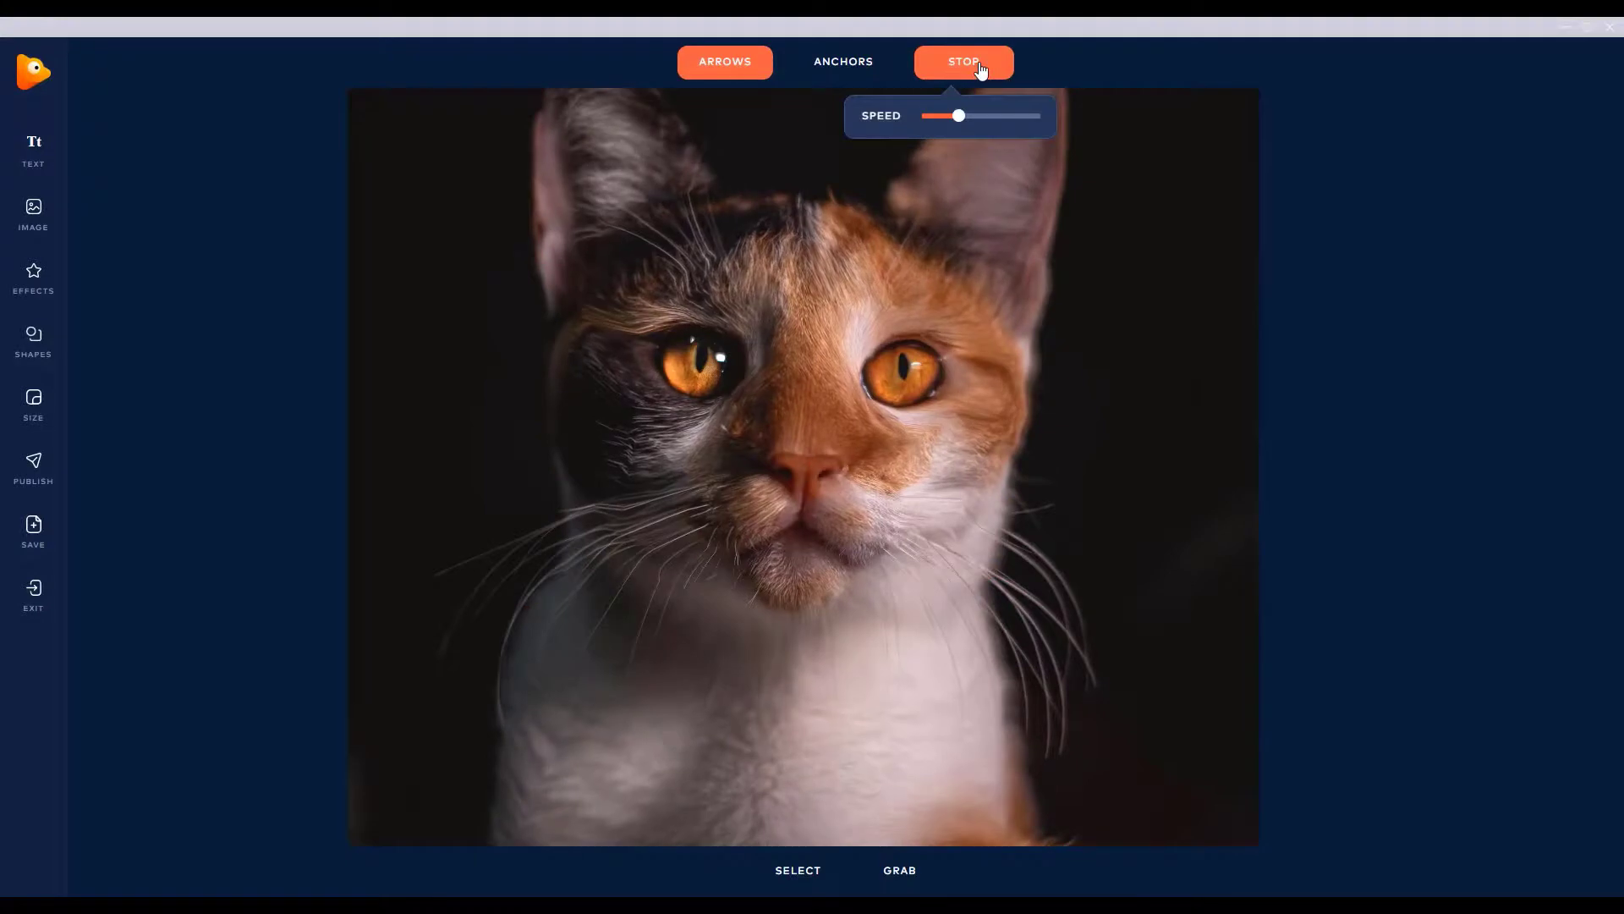
left_click(972, 66)
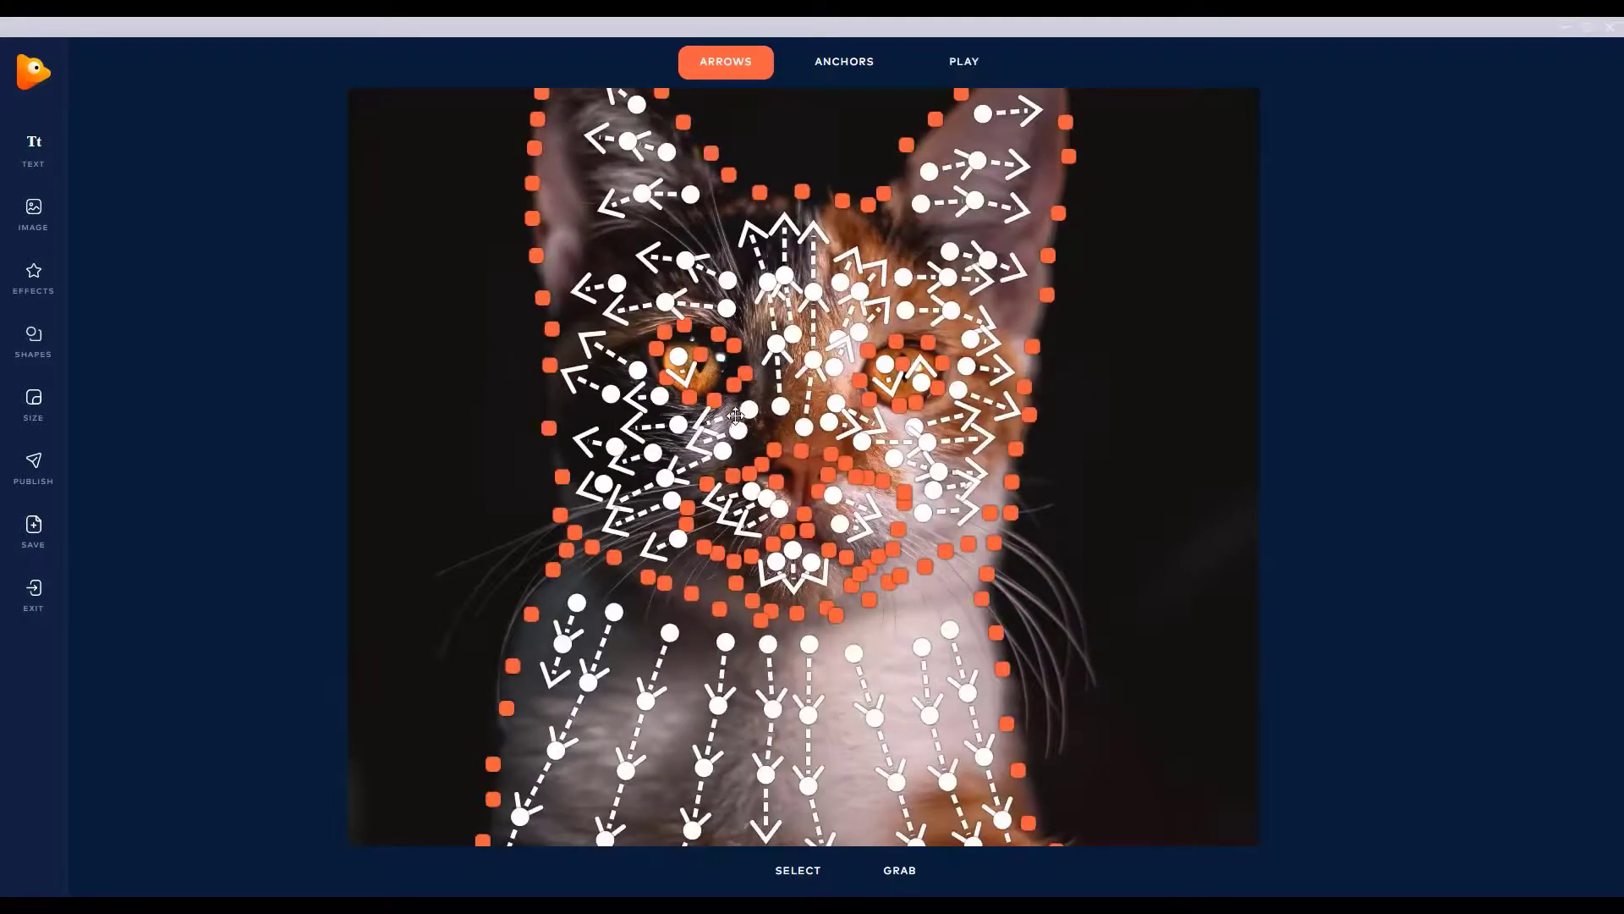
left_click(964, 62)
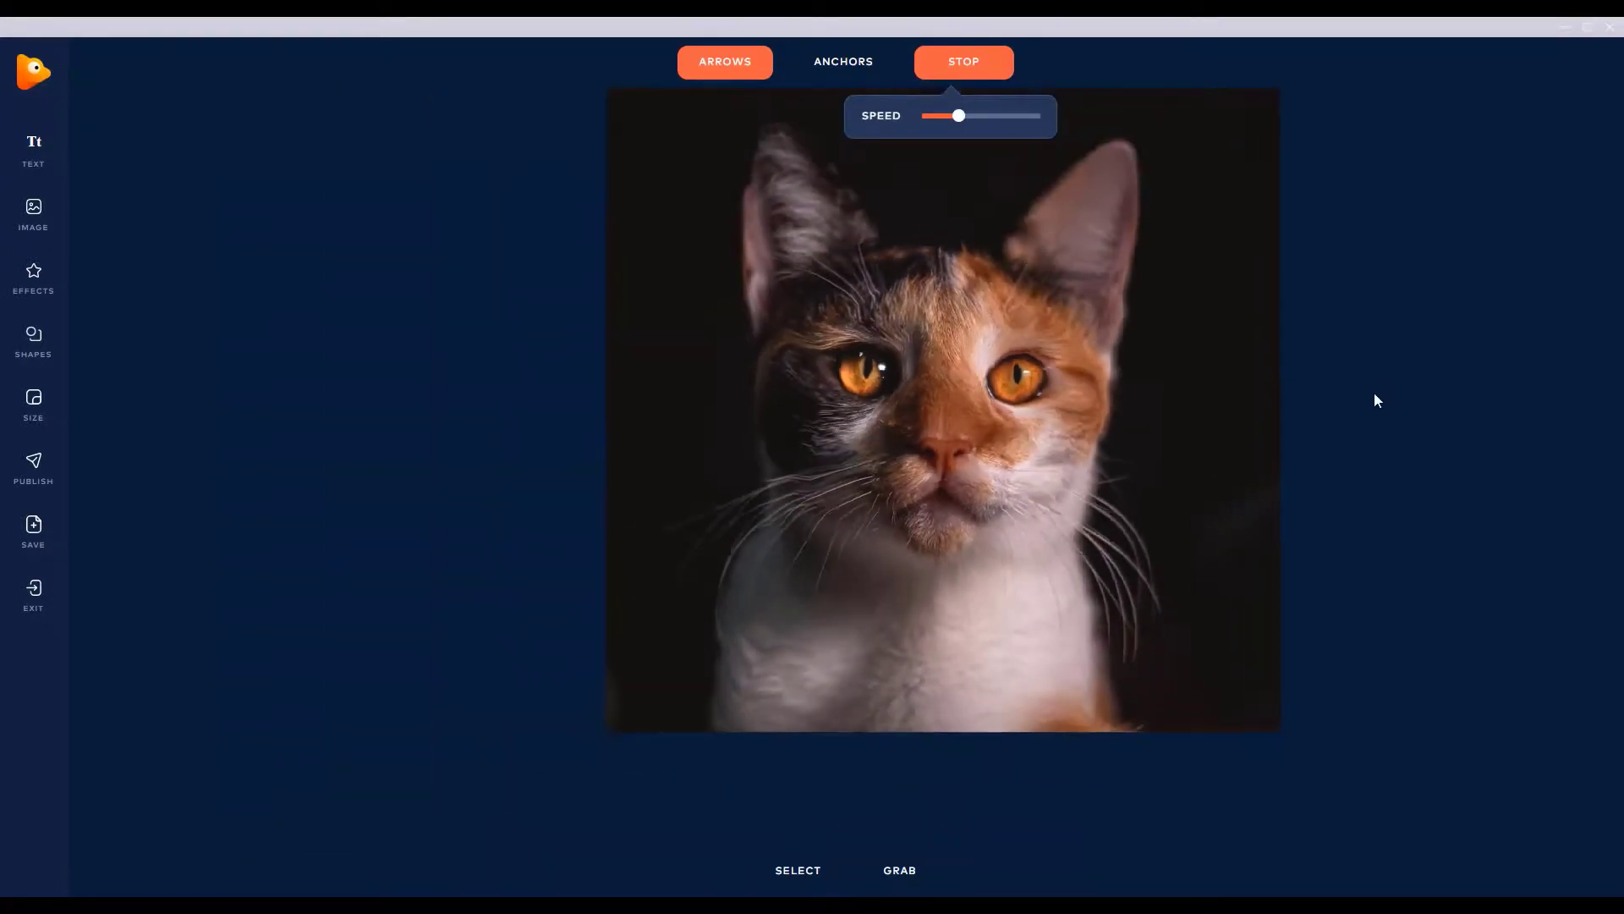
- Raise the SPEED slider during playback for a faster animation, then stop it
left_click(970, 66)
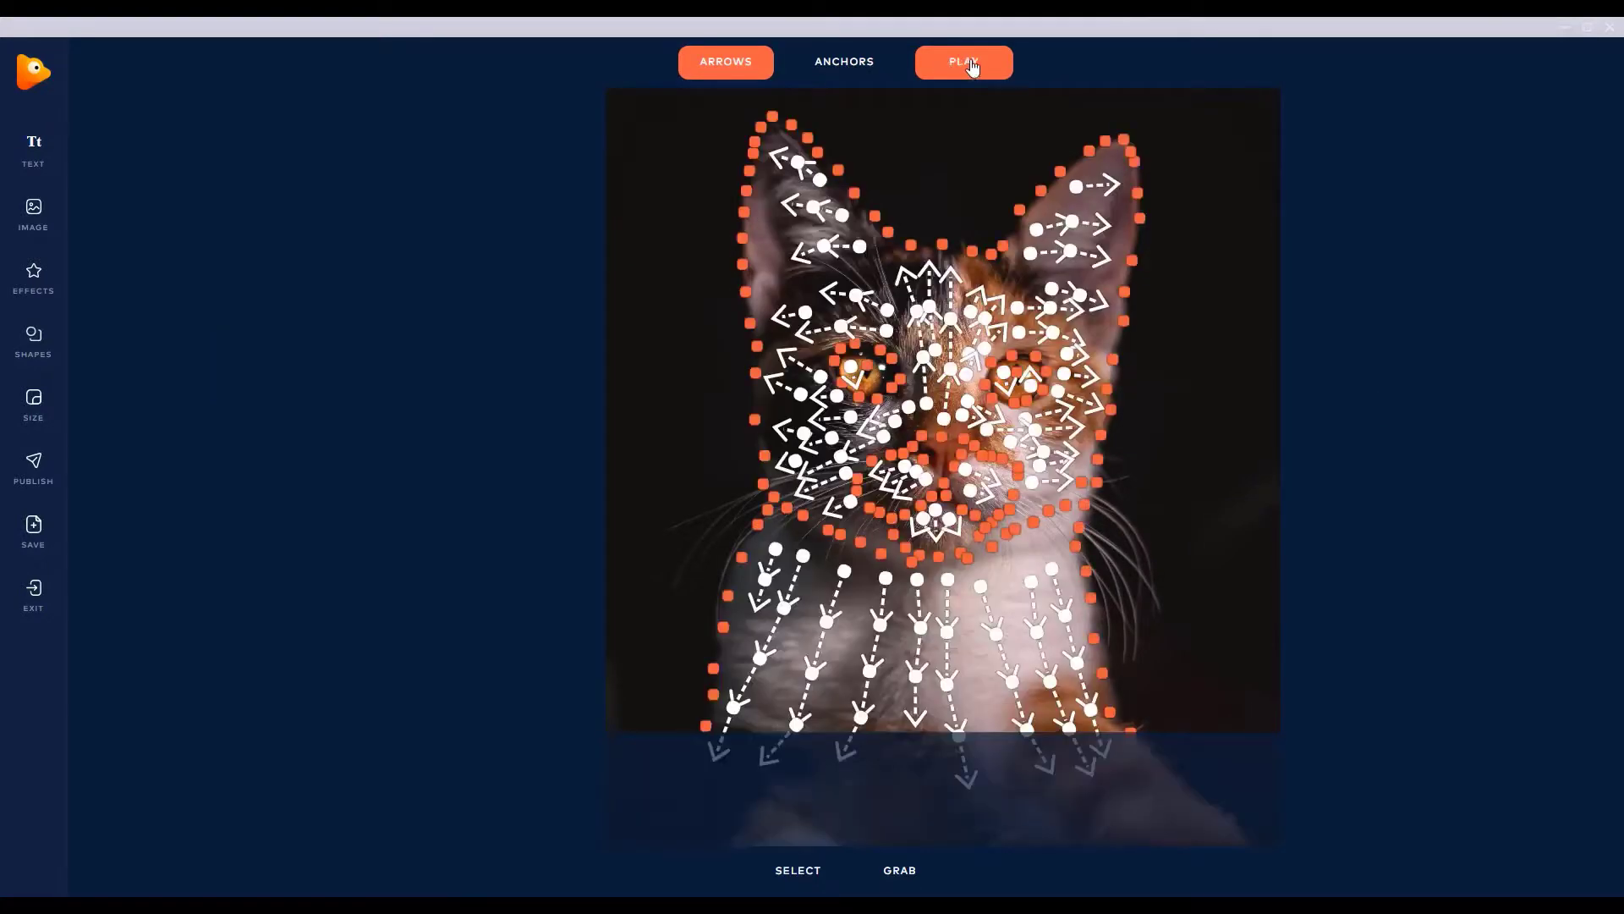
left_click(972, 68)
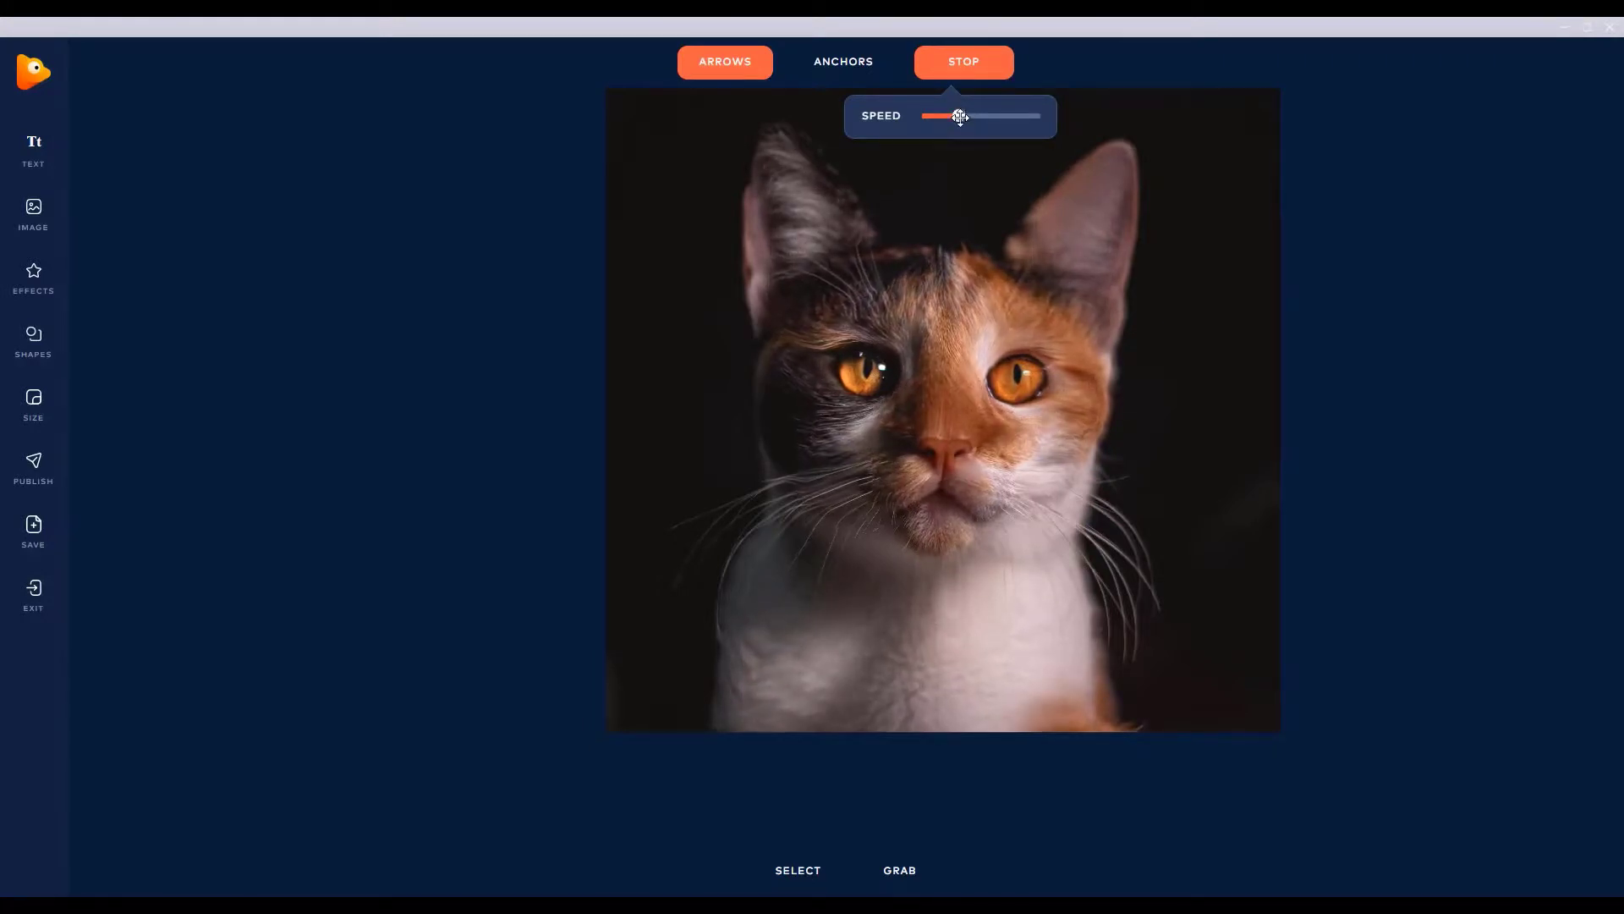
left_click_drag(960, 117, 986, 116)
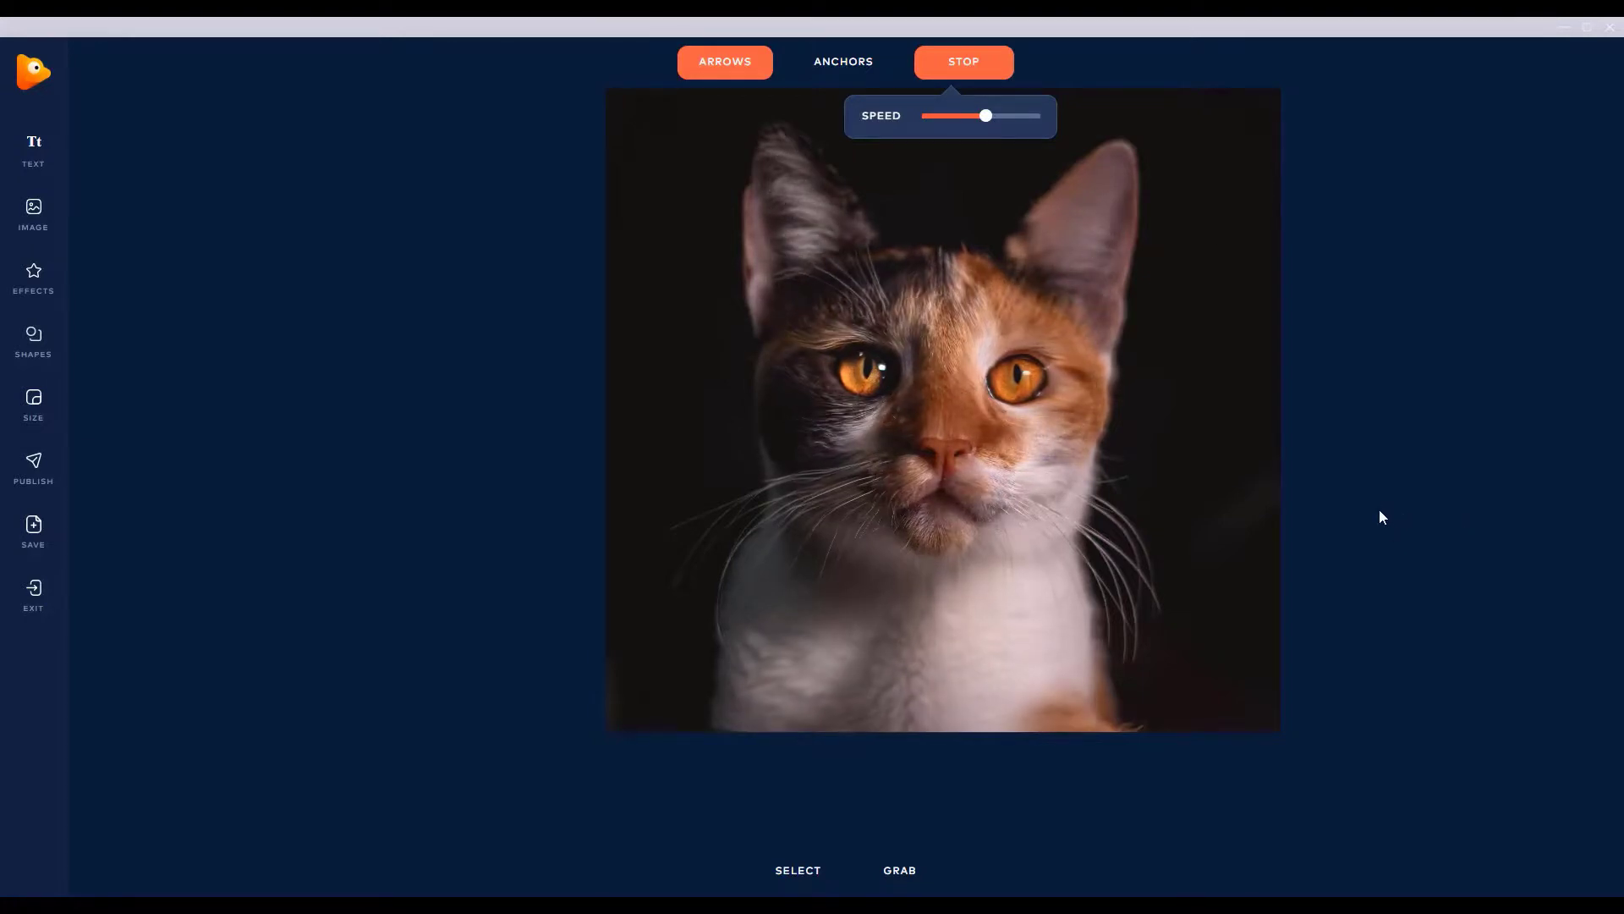
left_click(1003, 65)
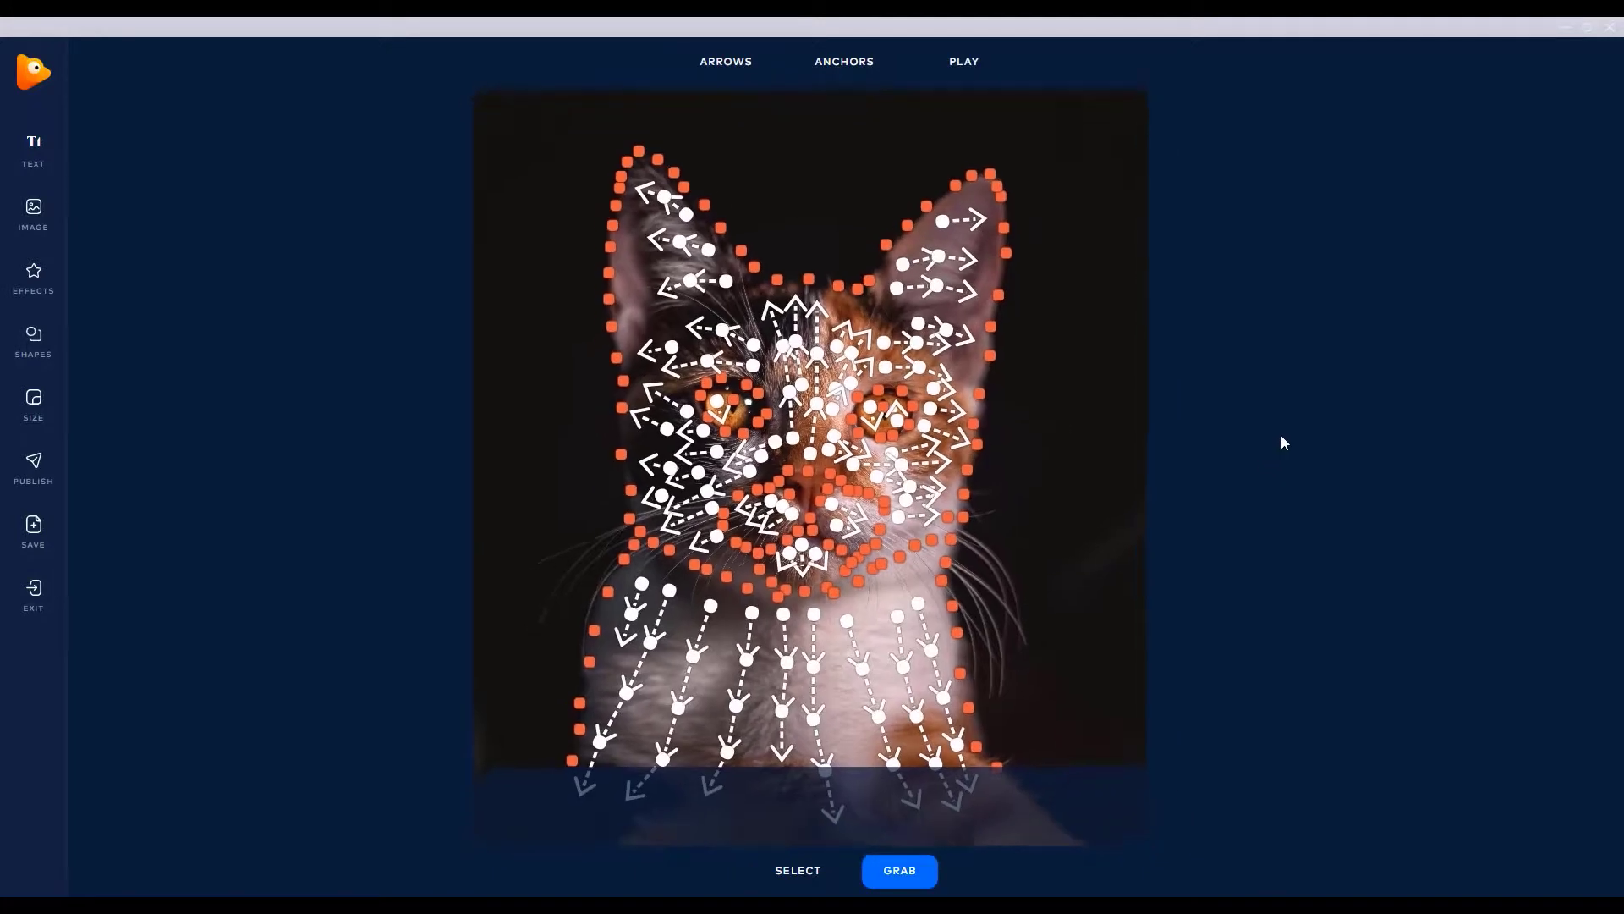
- Preview the cat animation at the faster speed with the anchor and arrow overlays hidden
left_click(945, 60)
left_click(956, 61)
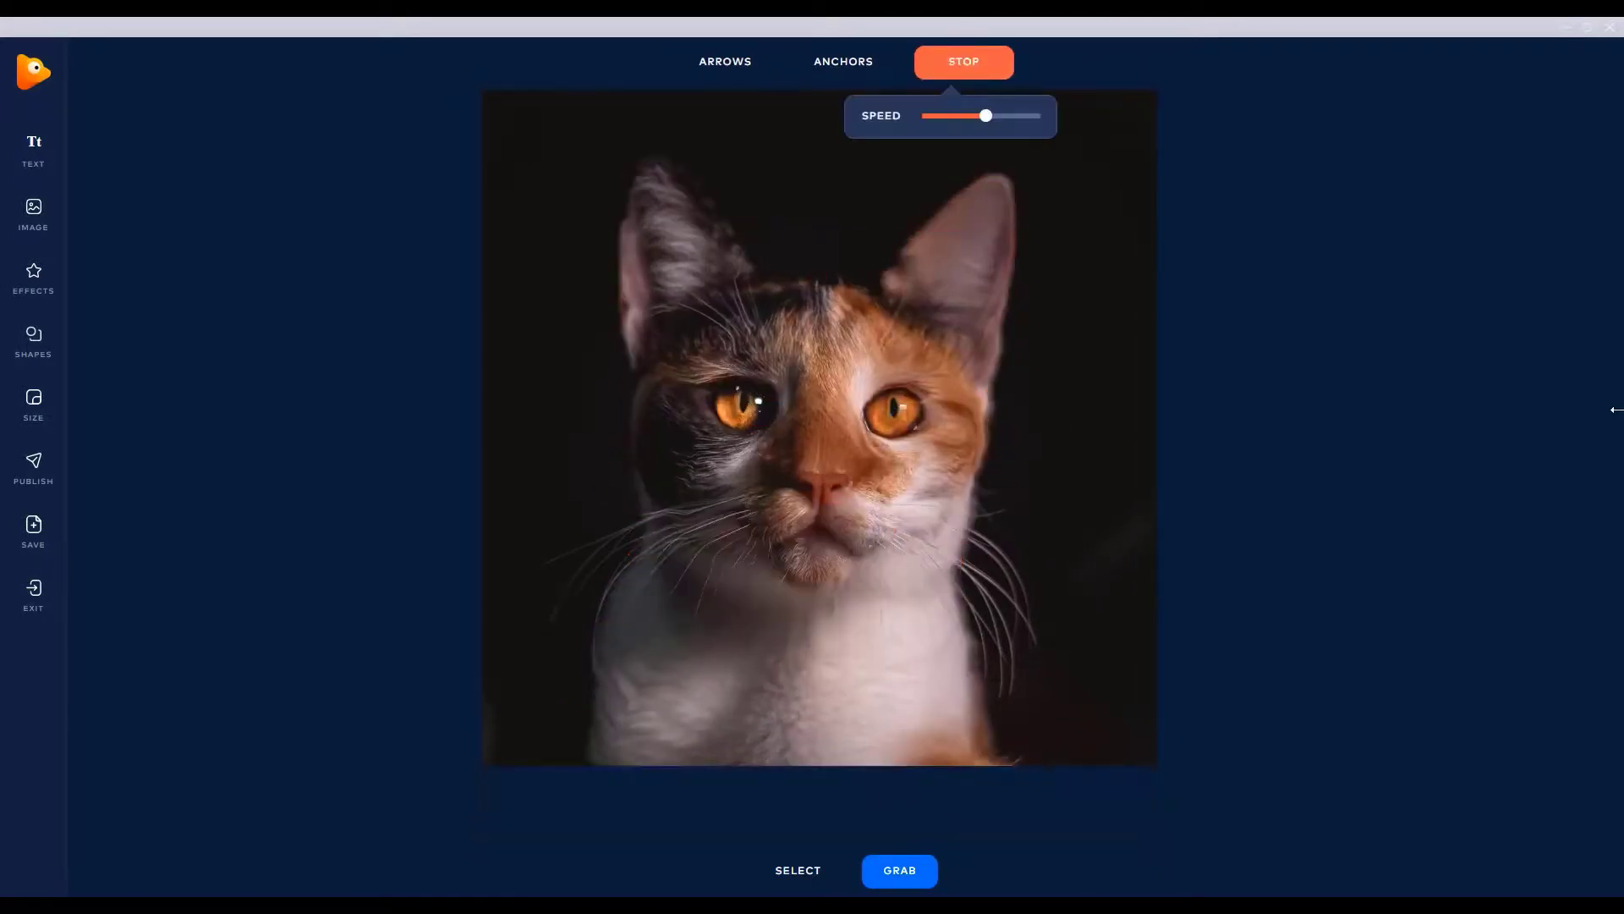